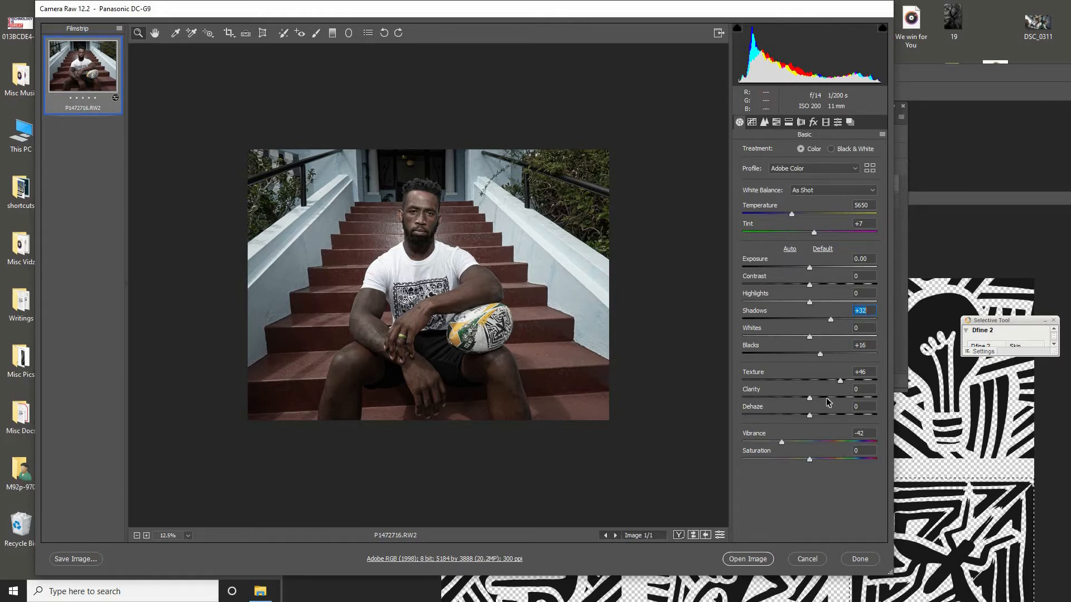
Set the raw photo's Texture to +34 and Clarity to +19, and open the image for editing in Photoshop.
mouse_move(818, 386)
left_mouse_down()
mouse_move(807, 390)
mouse_move(837, 385)
mouse_move(830, 400)
mouse_move(839, 400)
mouse_move(810, 407)
mouse_move(824, 405)
left_mouse_up()
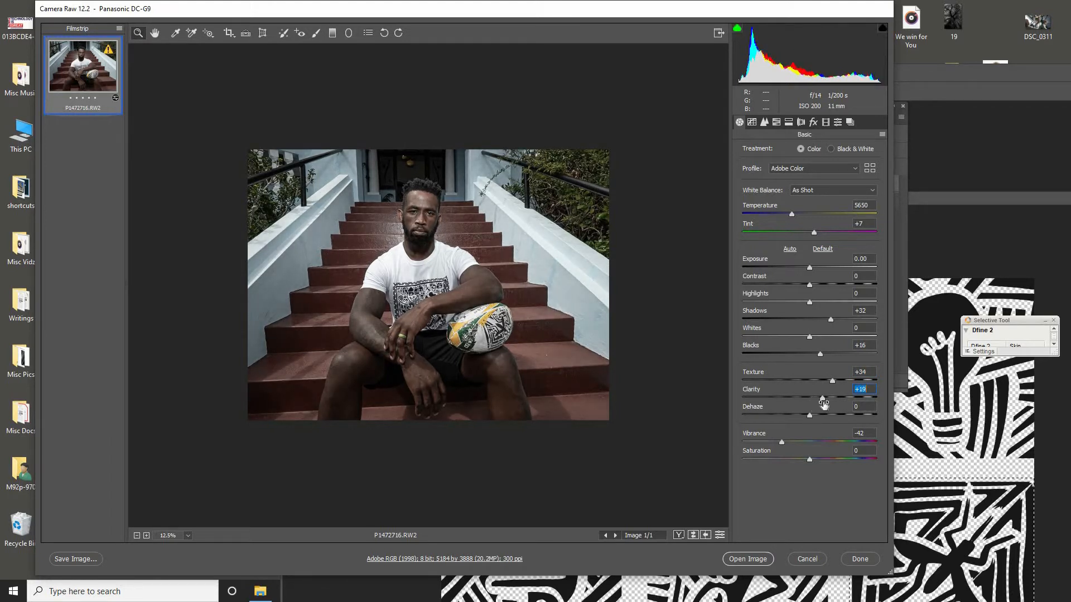
left_click(759, 560)
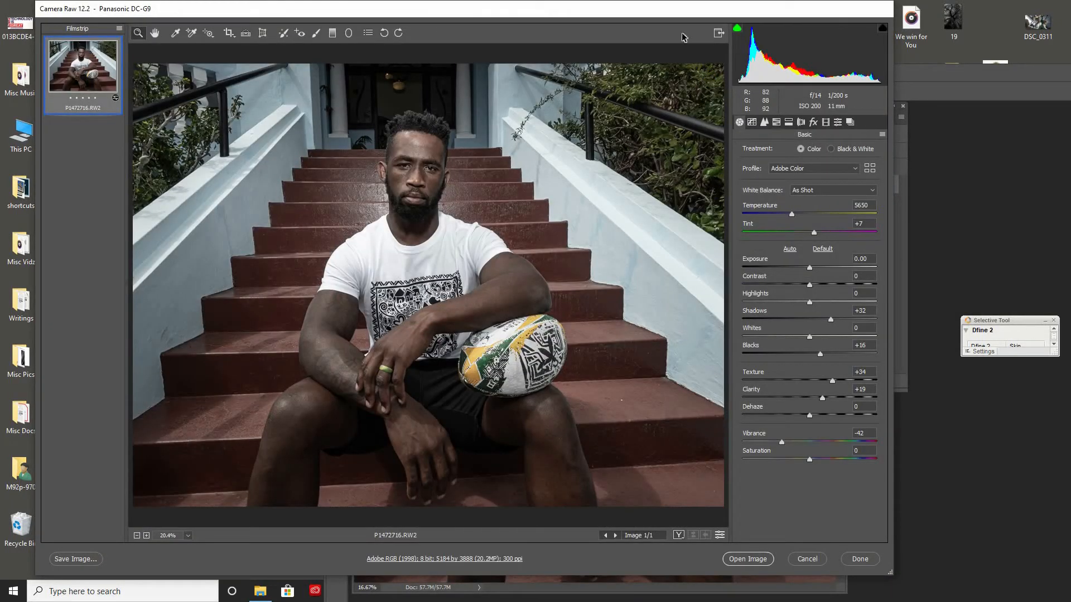
Cancel the leftover Camera Raw window, then reposition and enlarge the P1472716.RW2 document window in the workspace.
left_click_drag(661, 463, 507, 254)
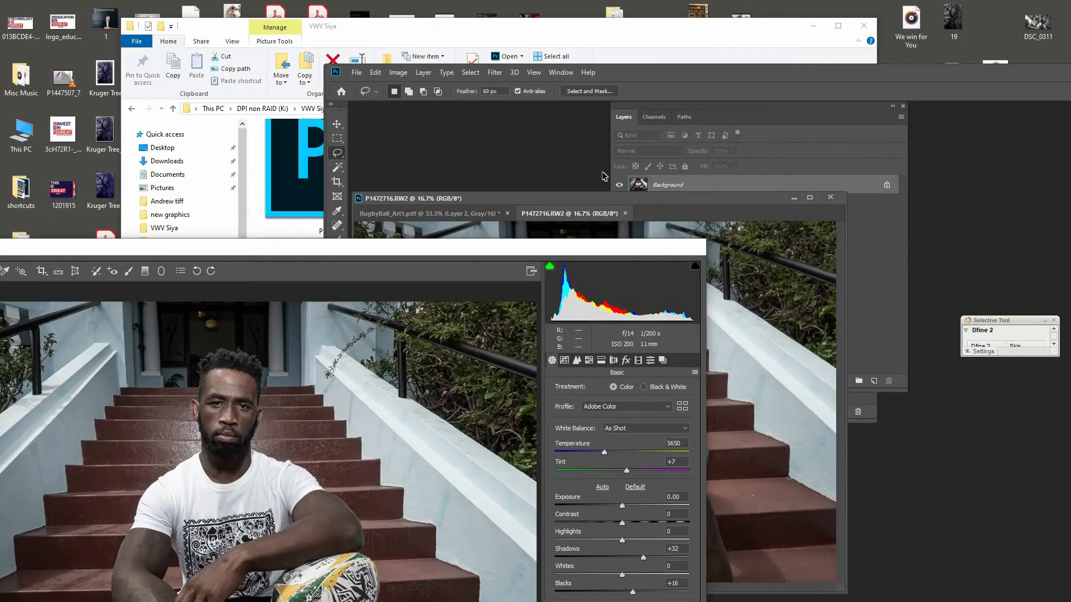
left_click_drag(604, 177, 511, 64)
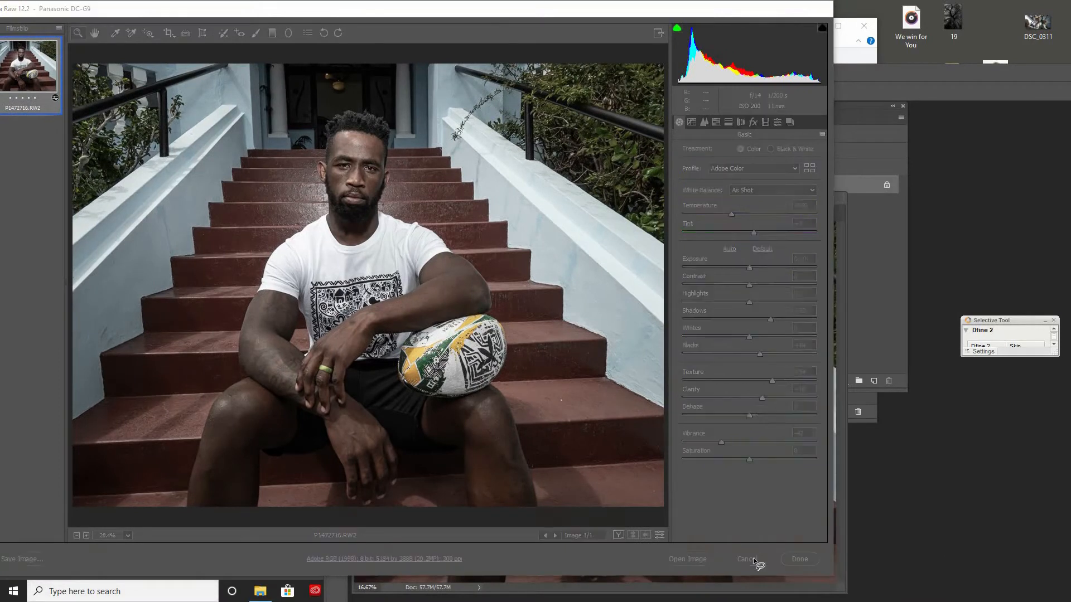
left_click(747, 559)
double_click(631, 70)
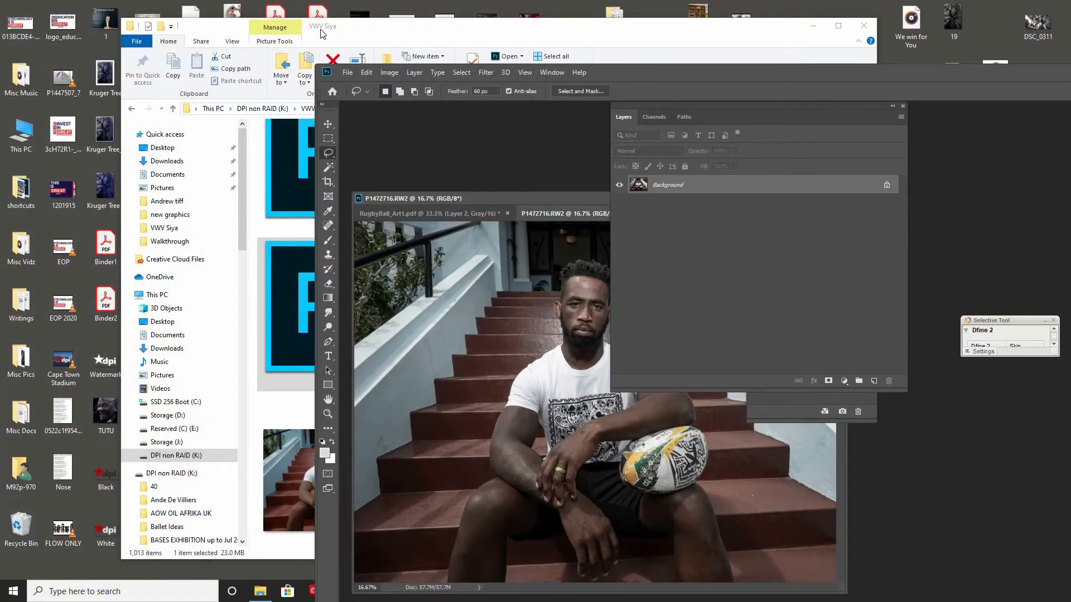
left_click_drag(518, 201, 213, 86)
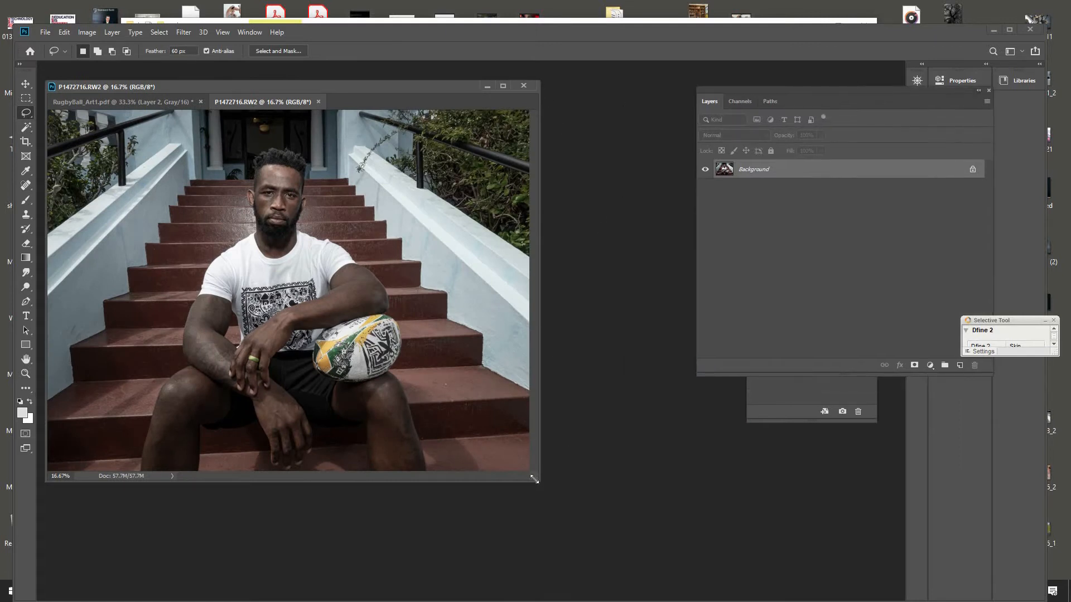
left_click_drag(767, 518, 843, 564)
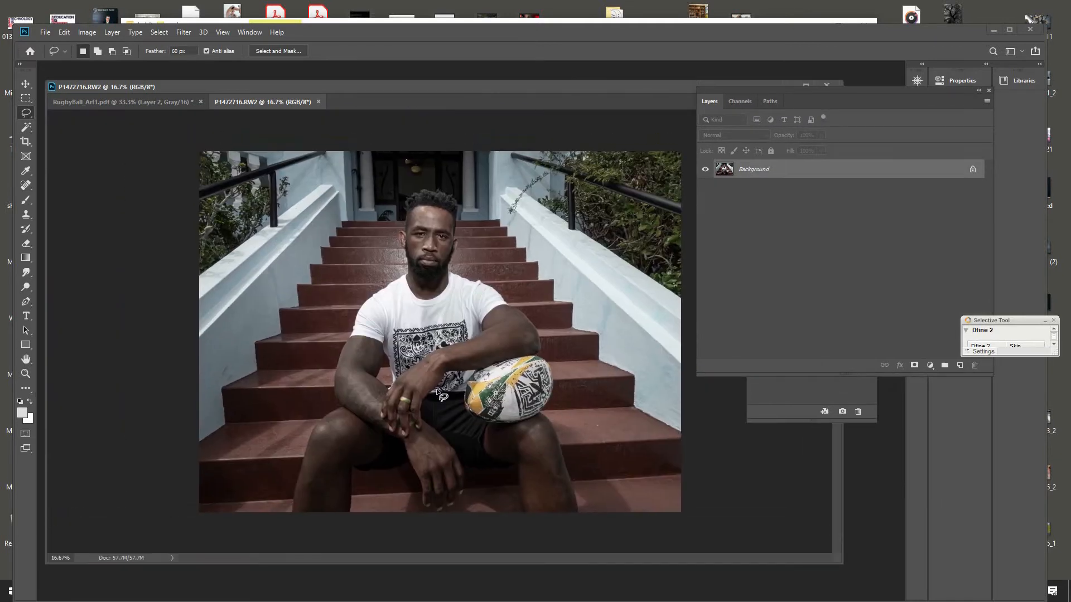
Outline the rugby ball with the freehand Lasso using a 10 px feather.
left_click(26, 374)
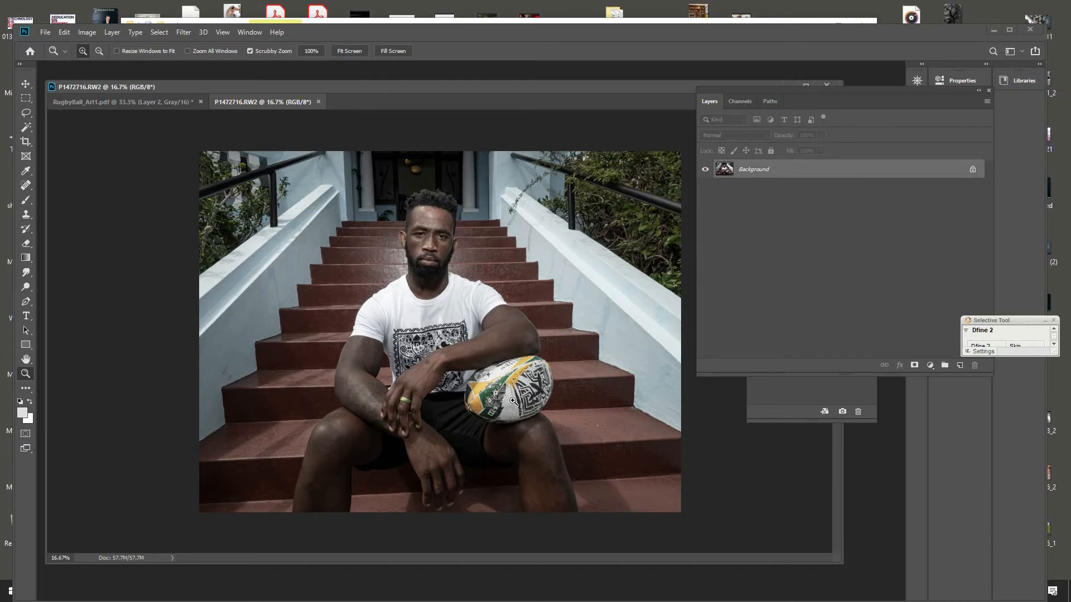
left_click(539, 384)
left_click(570, 353)
left_click(558, 368)
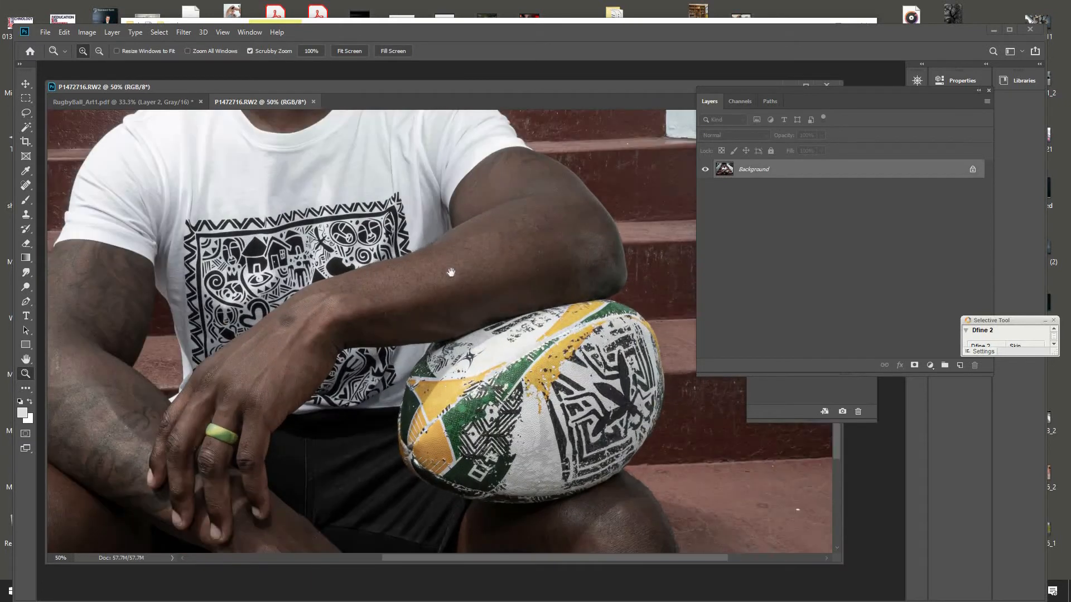
left_click_drag(451, 272, 333, 183)
left_click(26, 112)
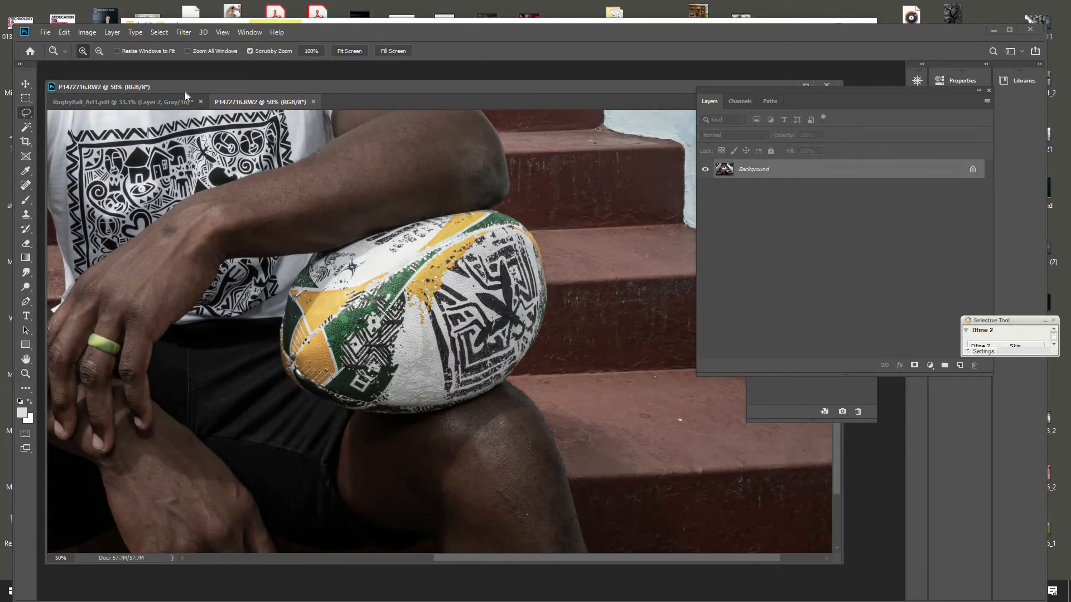
left_click(172, 52)
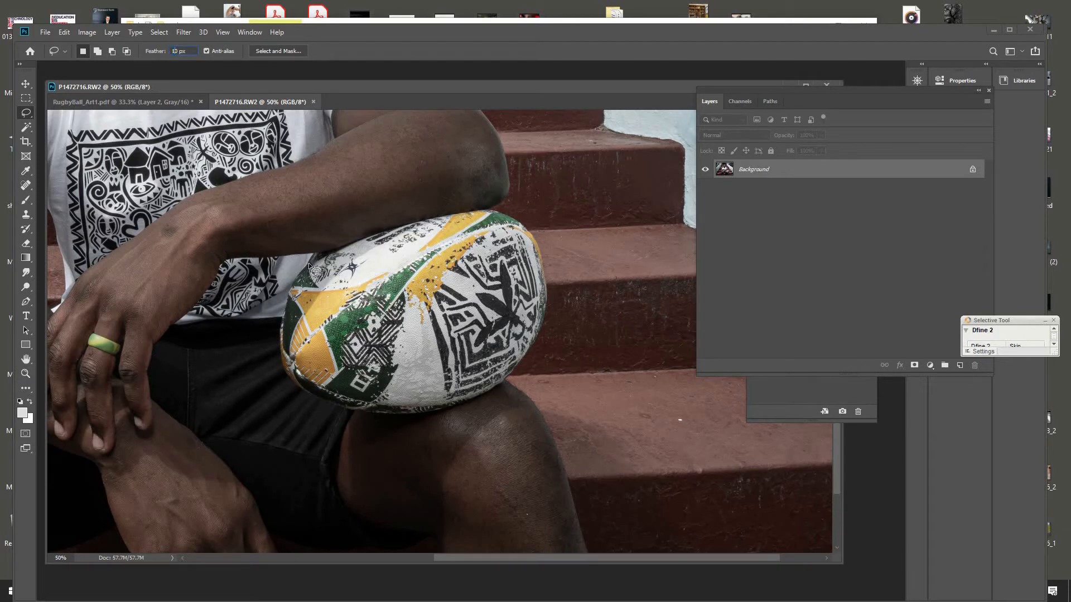
type("10")
key("Return")
mouse_move(279, 354)
left_mouse_down()
mouse_move(296, 394)
mouse_move(320, 404)
mouse_move(414, 414)
mouse_move(476, 398)
left_mouse_up()
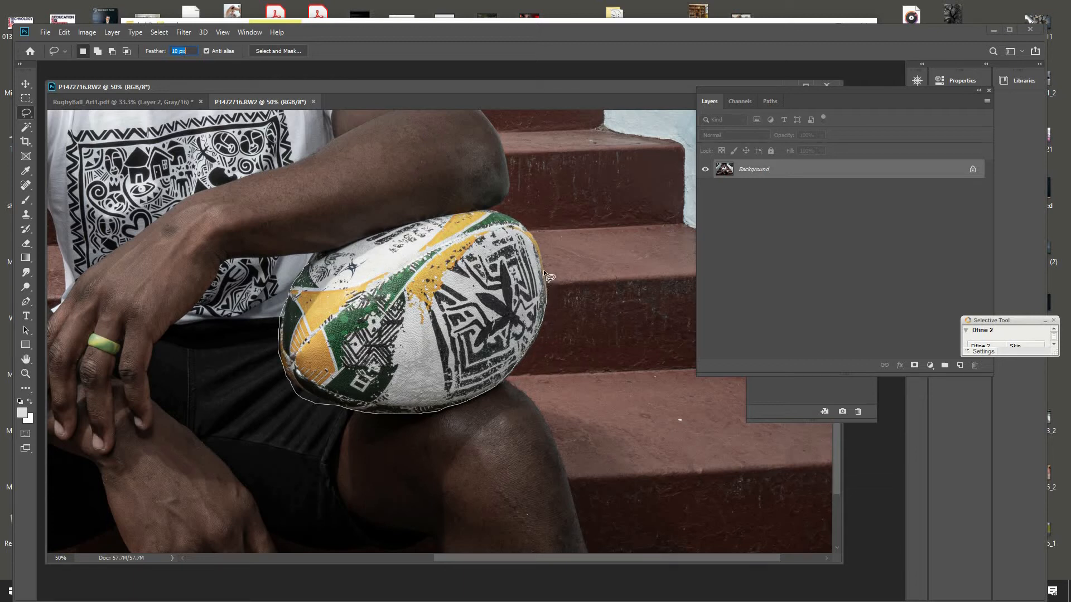
left_click_drag(530, 233, 504, 215)
left_click_drag(301, 273, 299, 349)
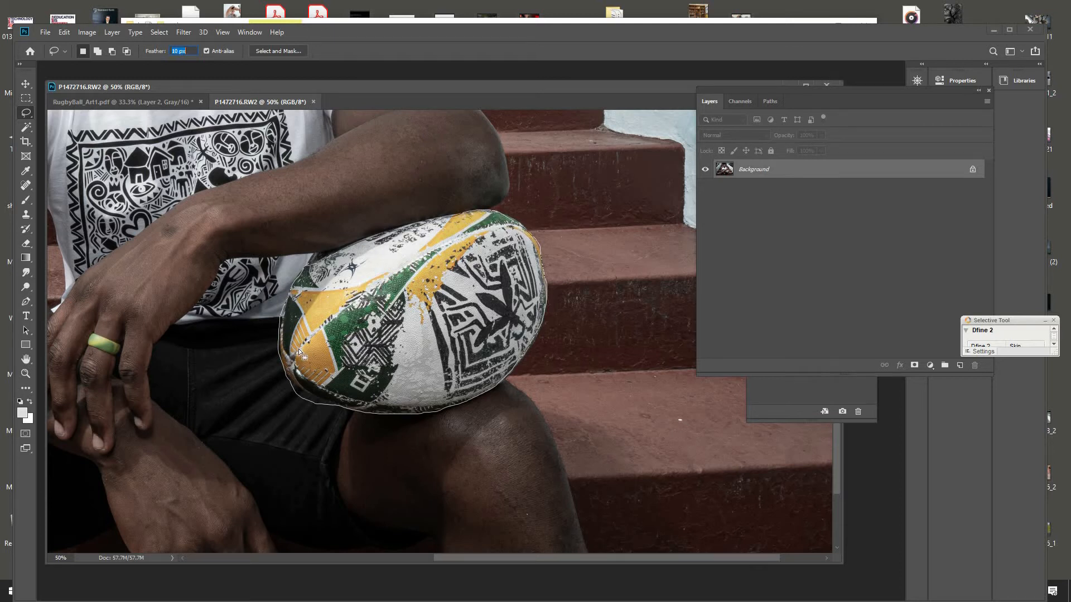
Expand the rugby ball selection by 2 pixels.
left_click(159, 33)
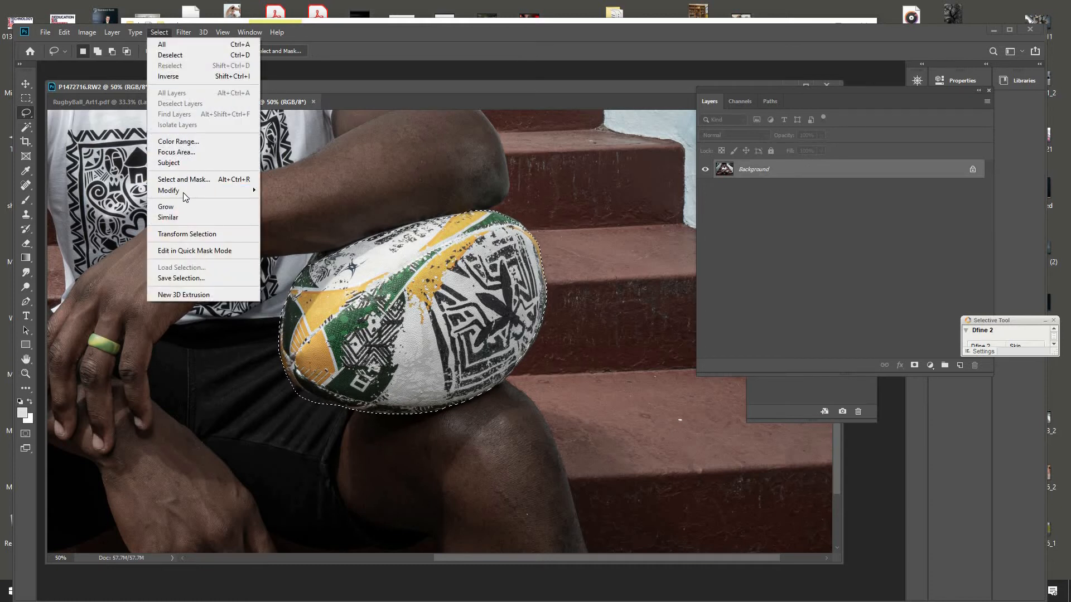
mouse_move(260, 192)
left_click(282, 211)
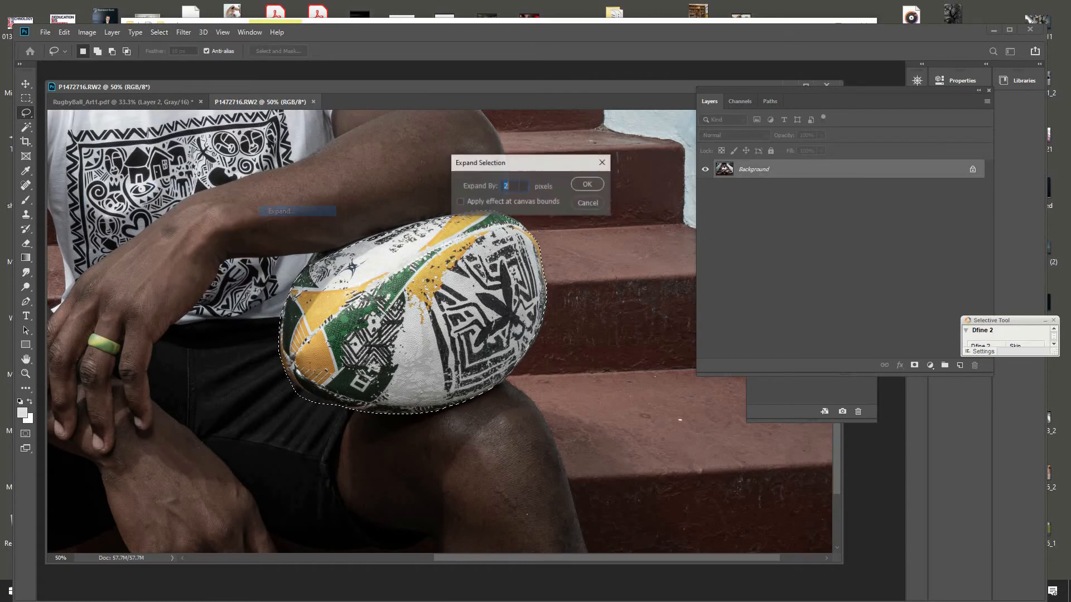
left_click(591, 192)
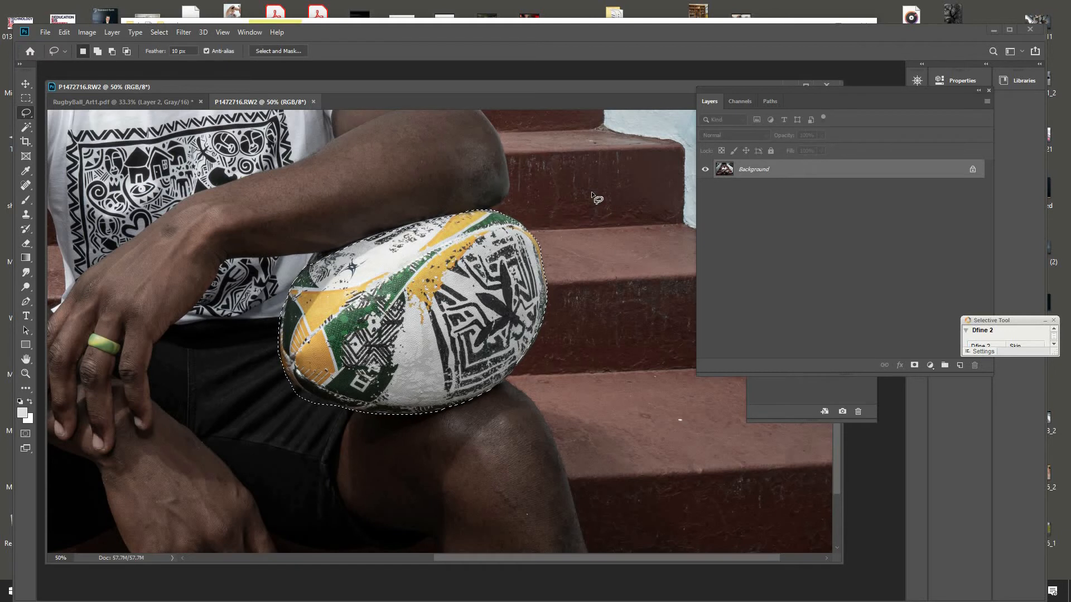
Open Hue/Saturation for the ball selection and try a Master Saturation of -100, then reset it to 0.
key("ctrl+u")
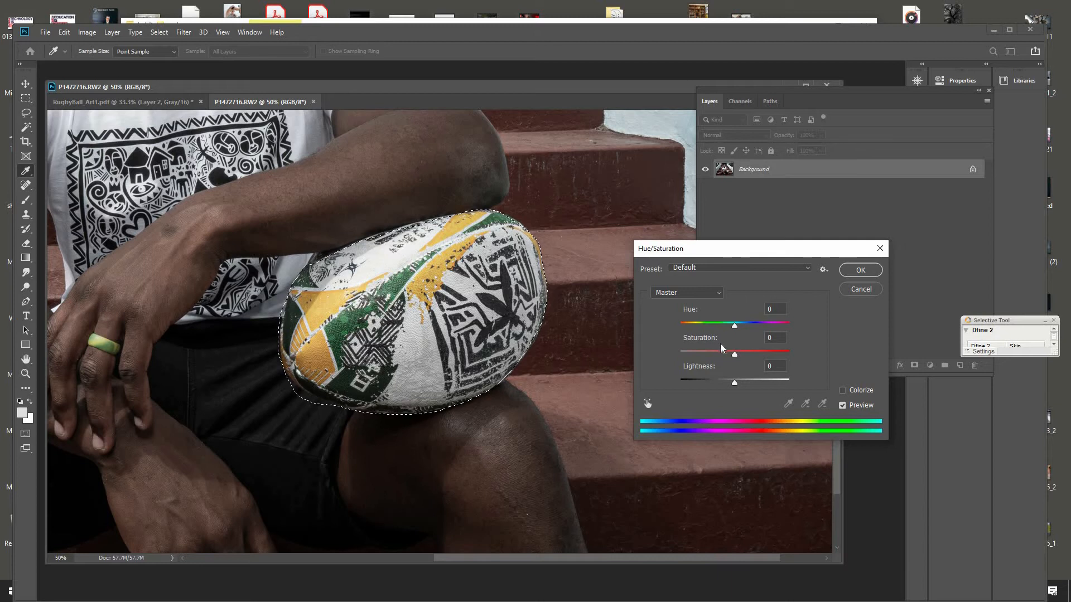
left_click_drag(735, 353, 658, 363)
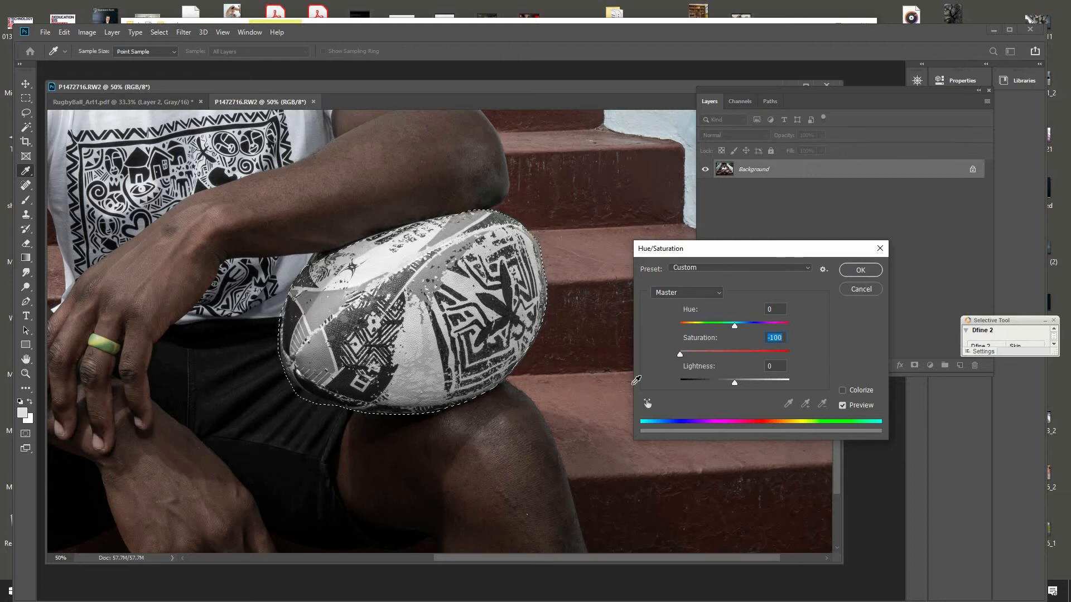
left_click_drag(681, 355, 724, 362)
type("0")
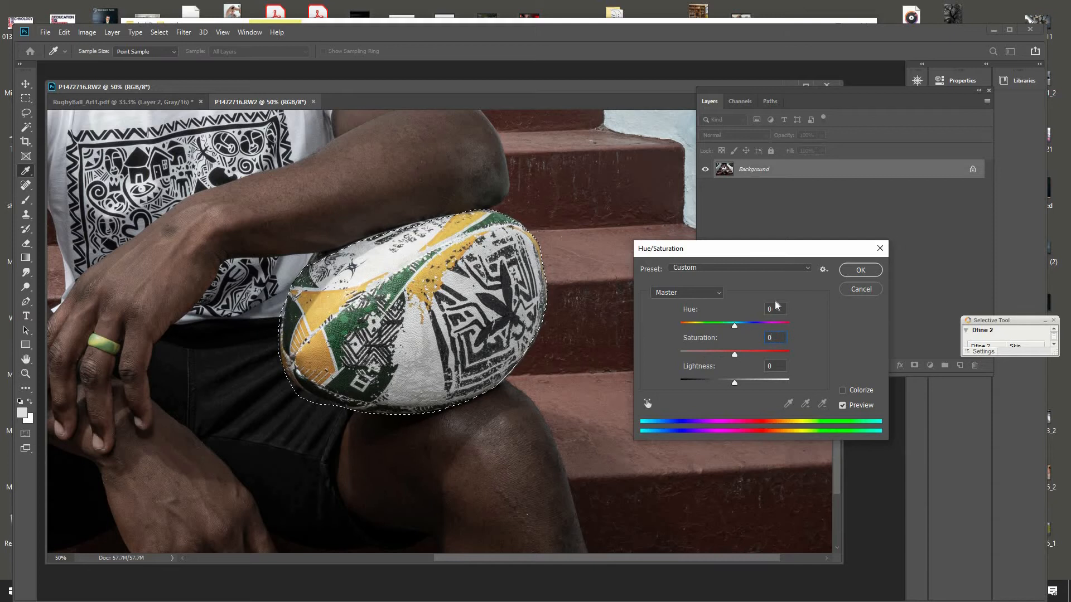
Target the Yellows and try Saturation at -100, then Saturation at 0 with Lightness at +100.
left_click(717, 294)
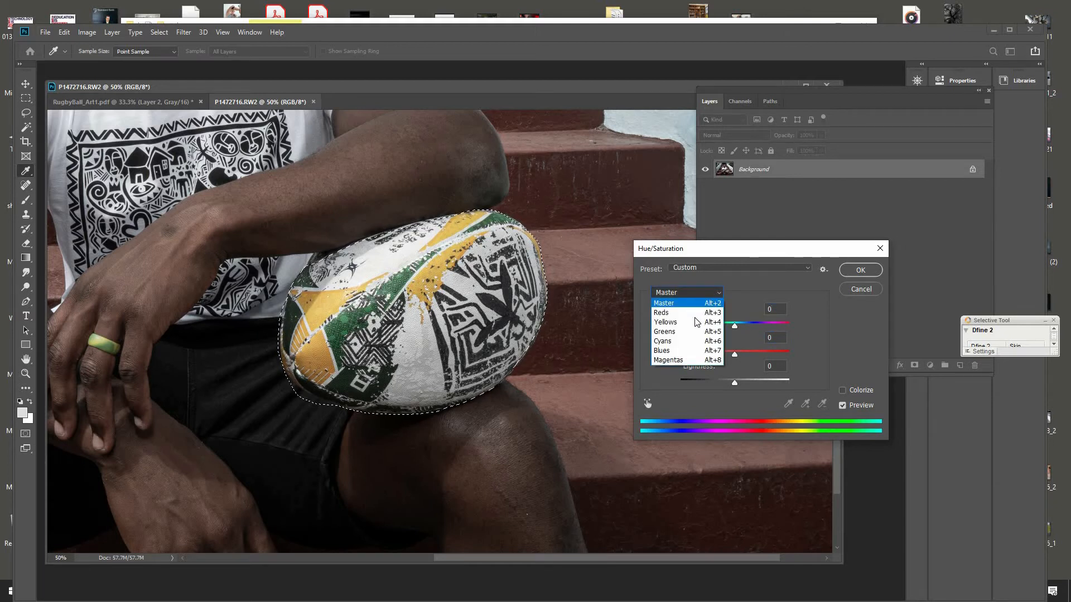
left_click(696, 322)
left_click_drag(734, 354, 733, 355)
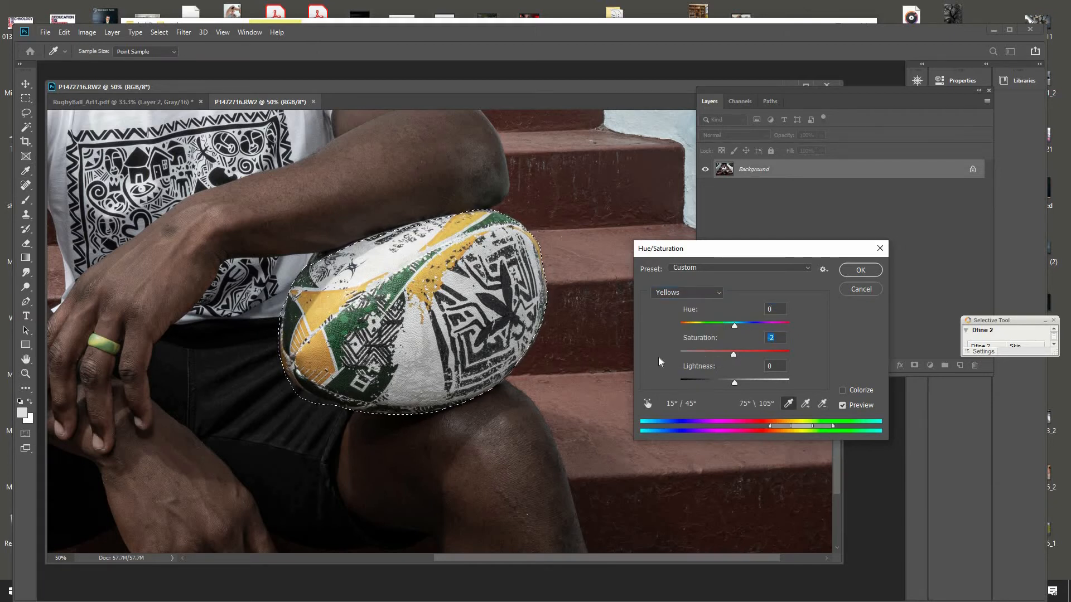
type("-100")
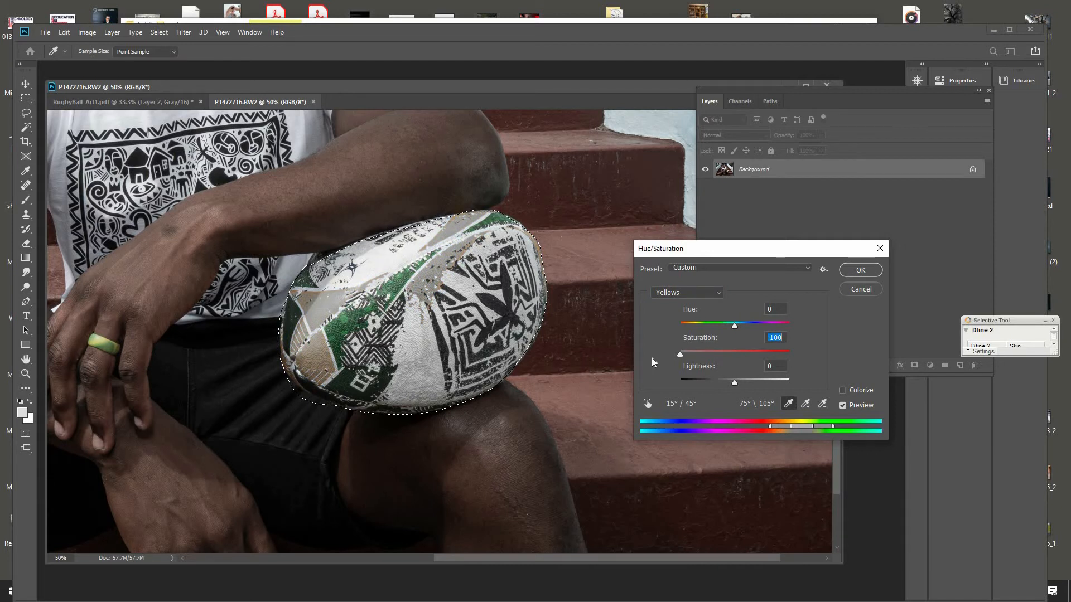
left_click_drag(680, 355, 745, 383)
type("100")
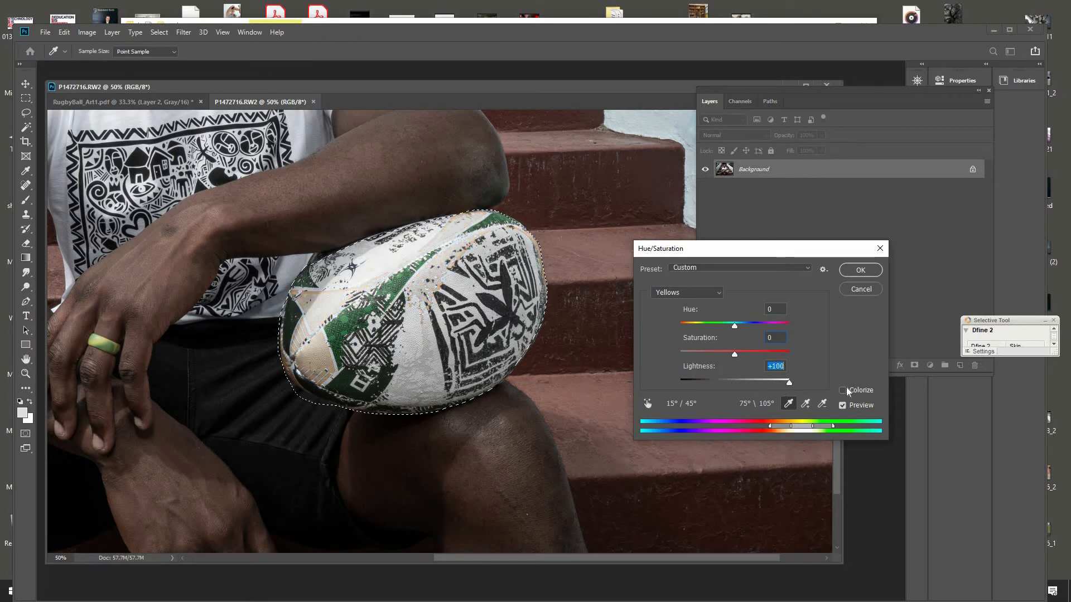
Rebalance the Yellows by setting Saturation to -100 and raising Lightness to its maximum.
left_click(737, 383)
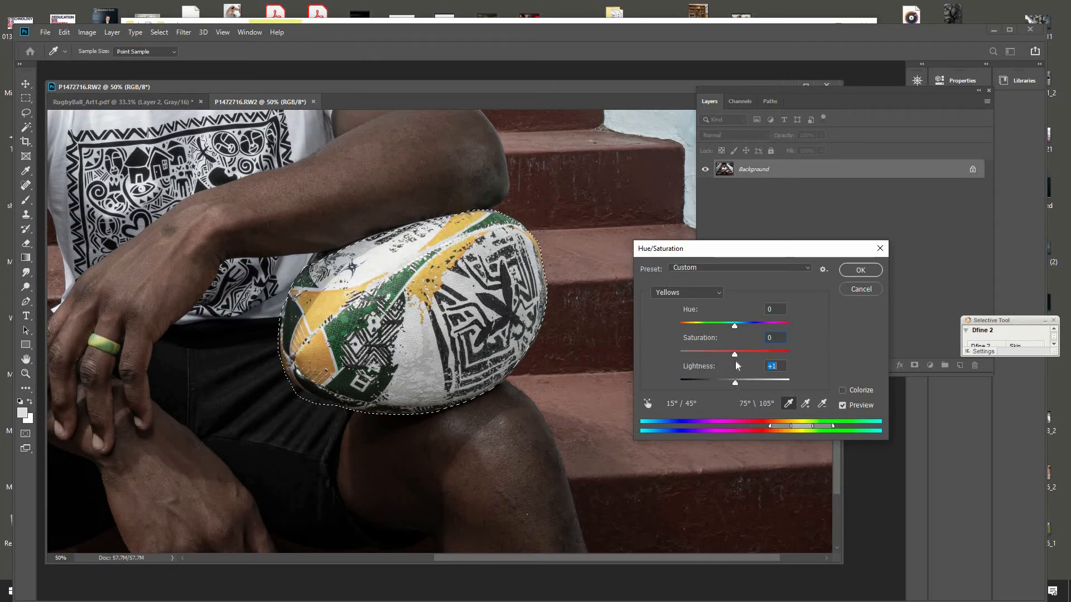
left_click_drag(735, 355, 703, 354)
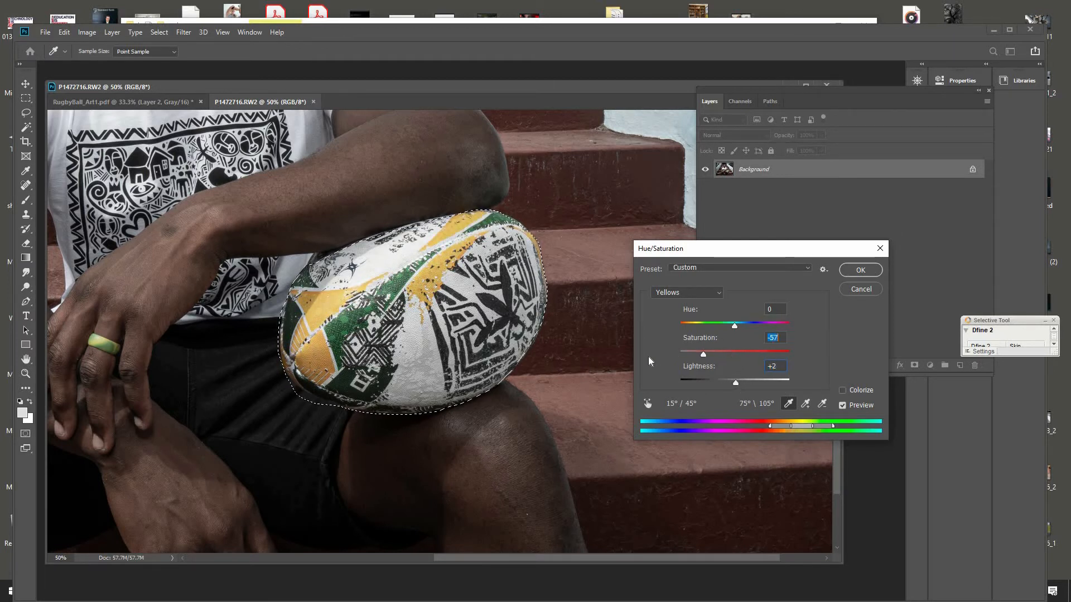
left_click(732, 355)
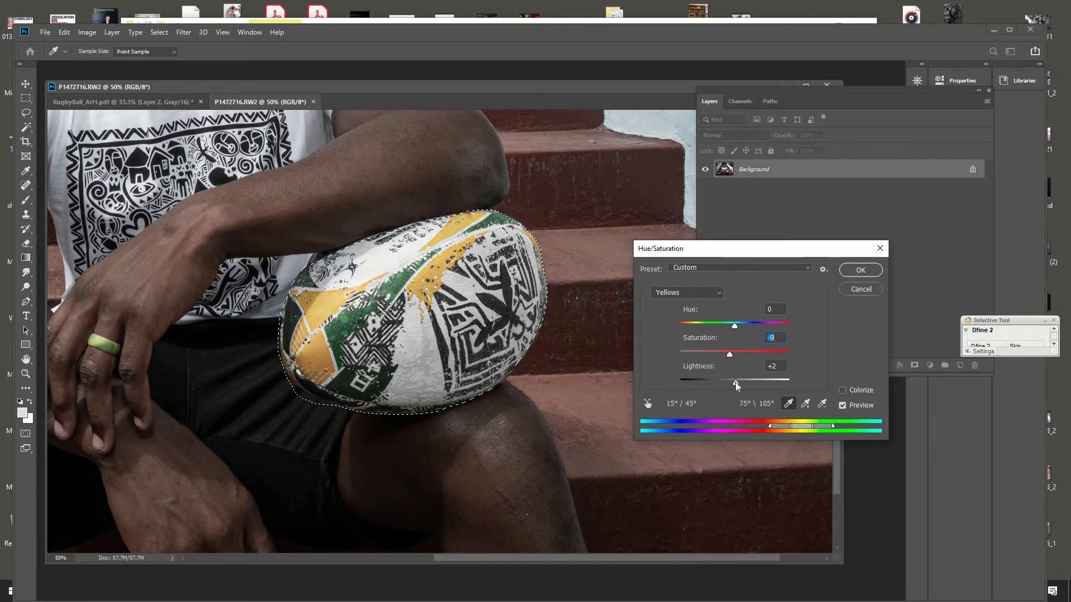
left_click_drag(733, 381, 815, 387)
left_click(745, 383)
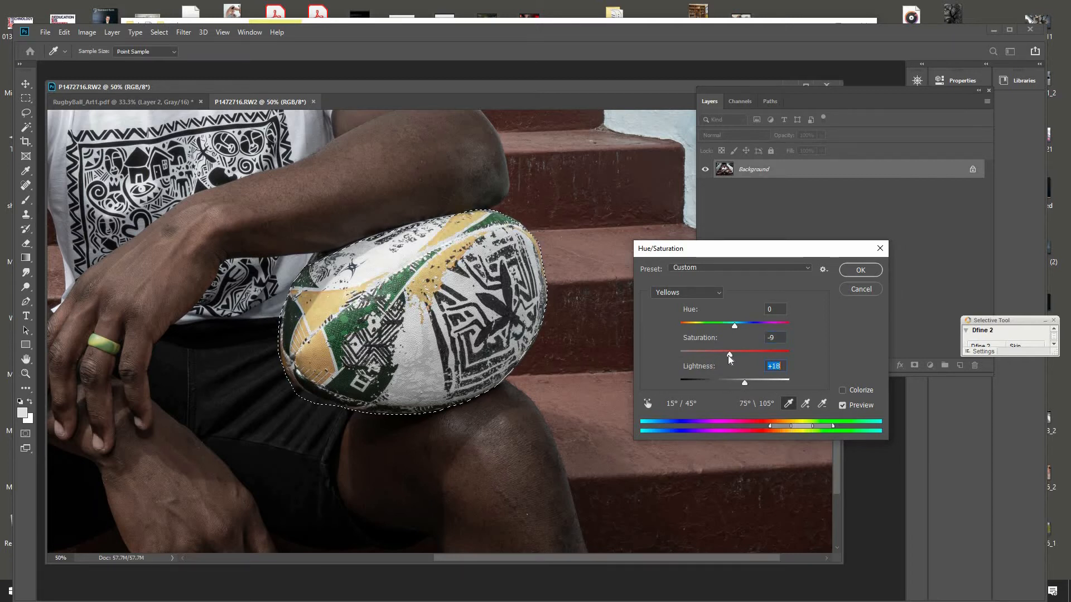
left_click_drag(729, 355, 645, 357)
left_click_drag(768, 383, 834, 384)
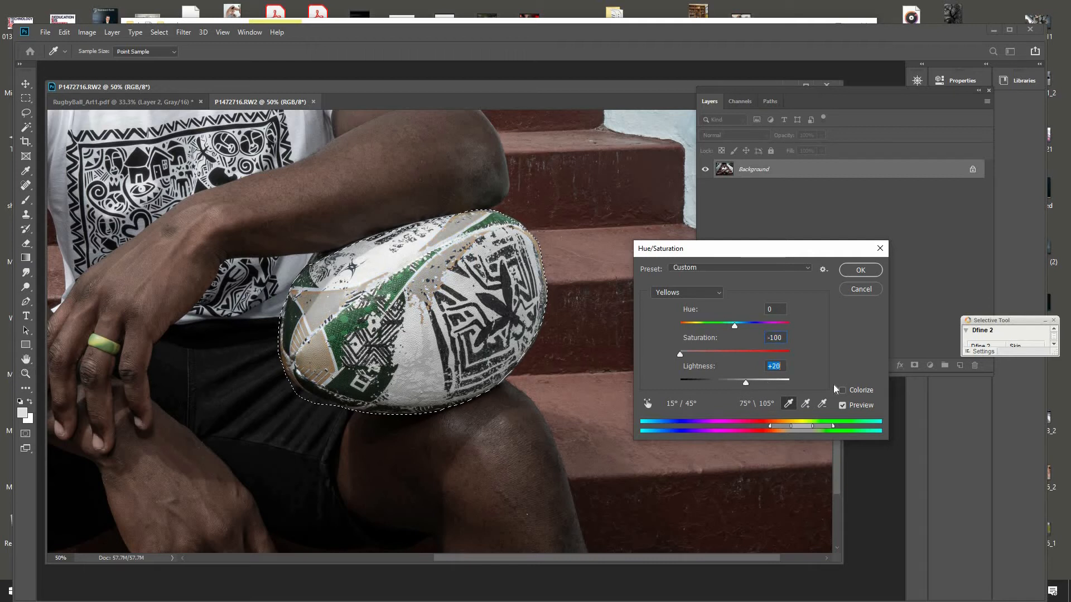
Set the ball's Greens to Lightness +100 and Saturation -11.
left_click(711, 293)
left_click(677, 333)
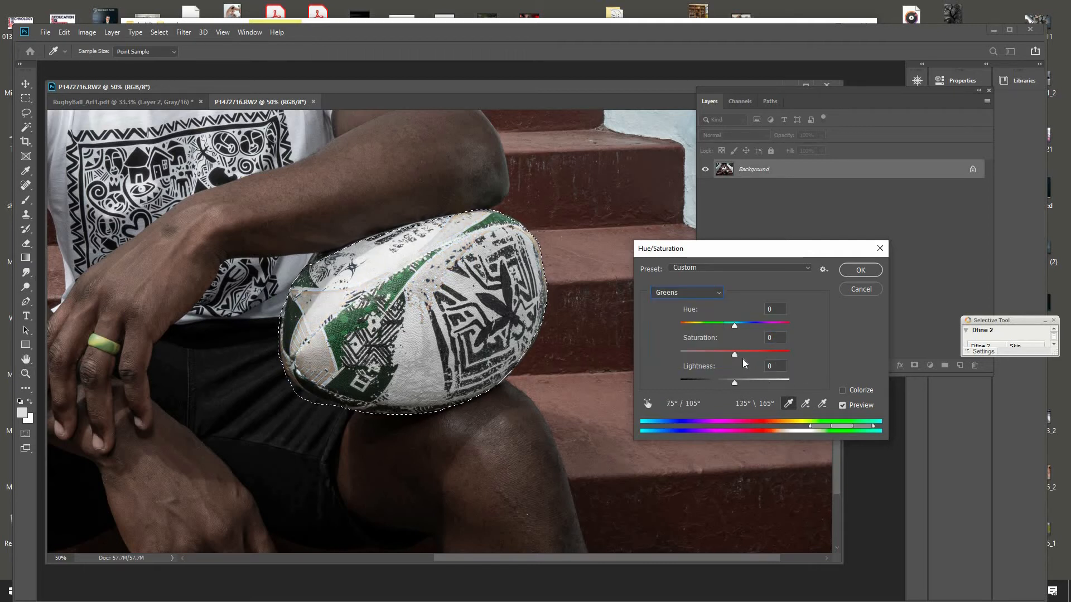
left_click_drag(735, 383, 685, 362)
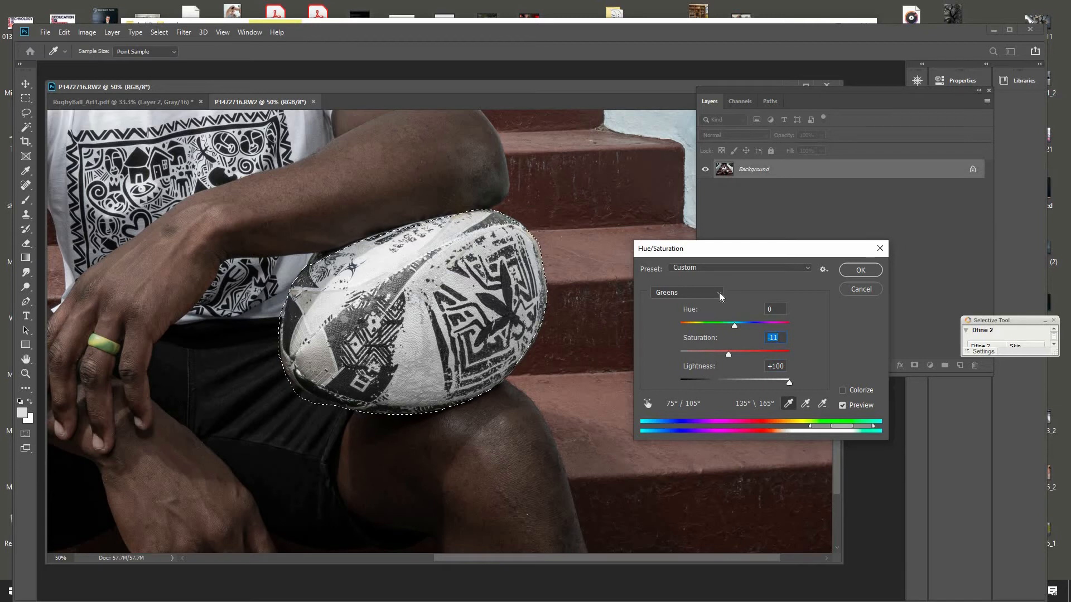
Check the Cyans range, then set the Lightness of the ball's Reds to +100.
left_click(719, 292)
left_click(686, 341)
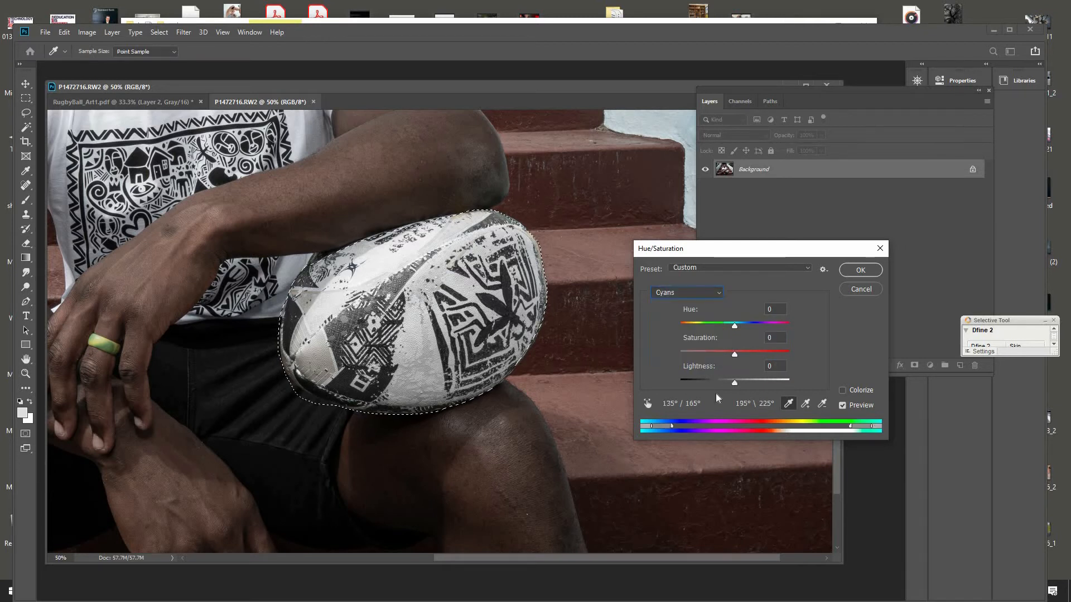
left_click(717, 291)
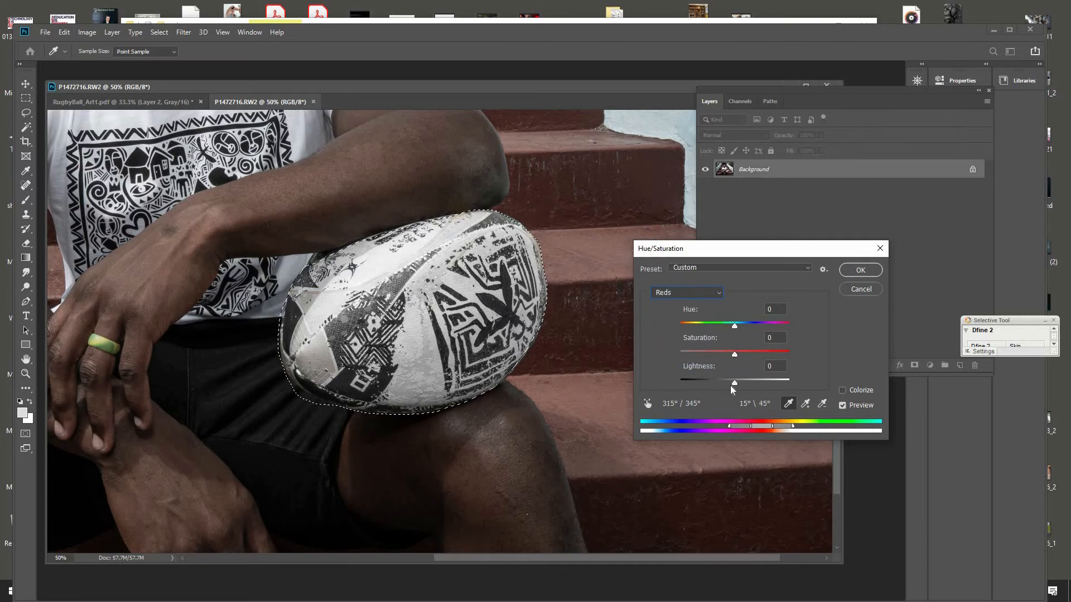
left_click_drag(734, 382, 785, 384)
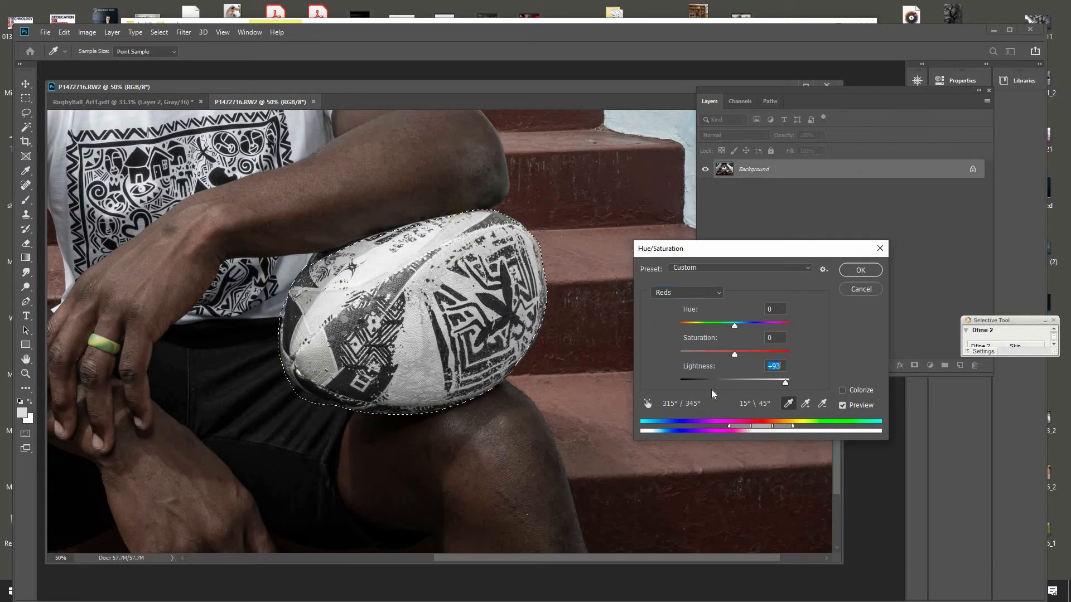
left_click_drag(711, 389, 681, 392)
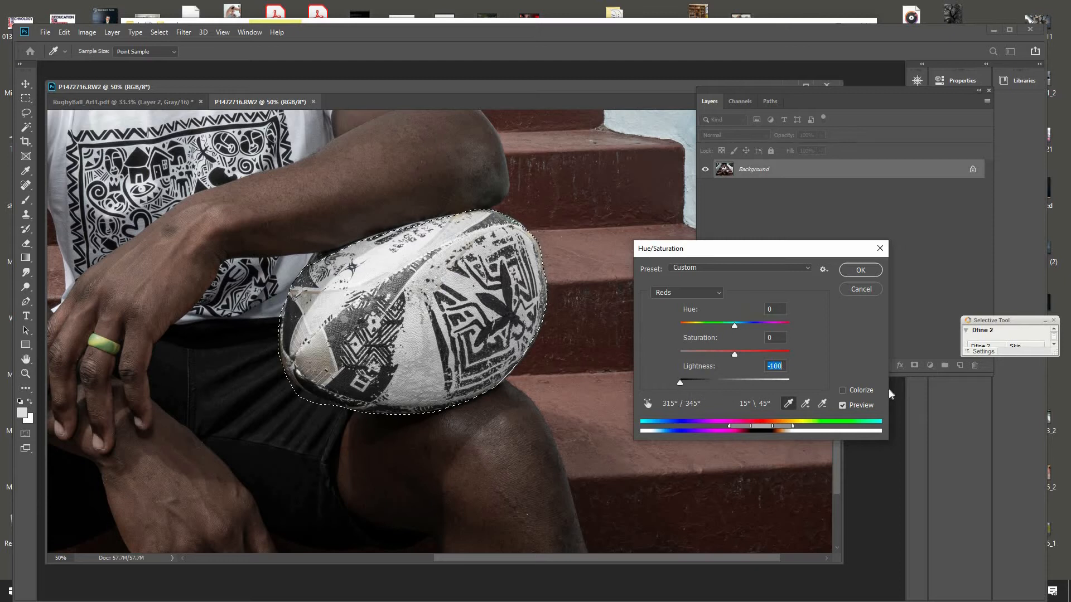
left_click_drag(888, 390, 889, 389)
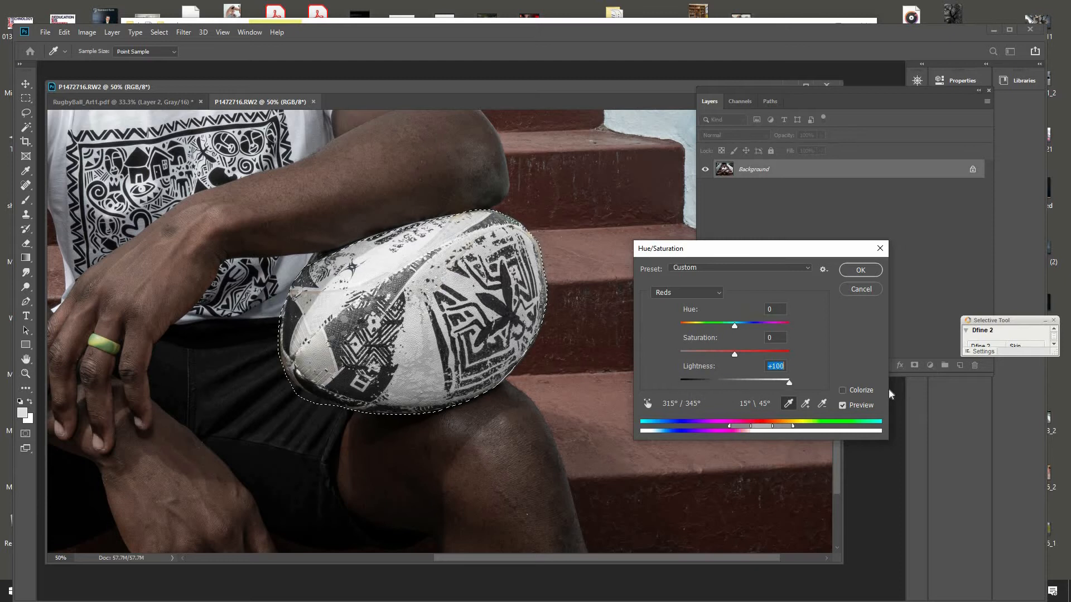
Apply the Hue/Saturation adjustment to the ball and clear the selection around it.
left_click(864, 272)
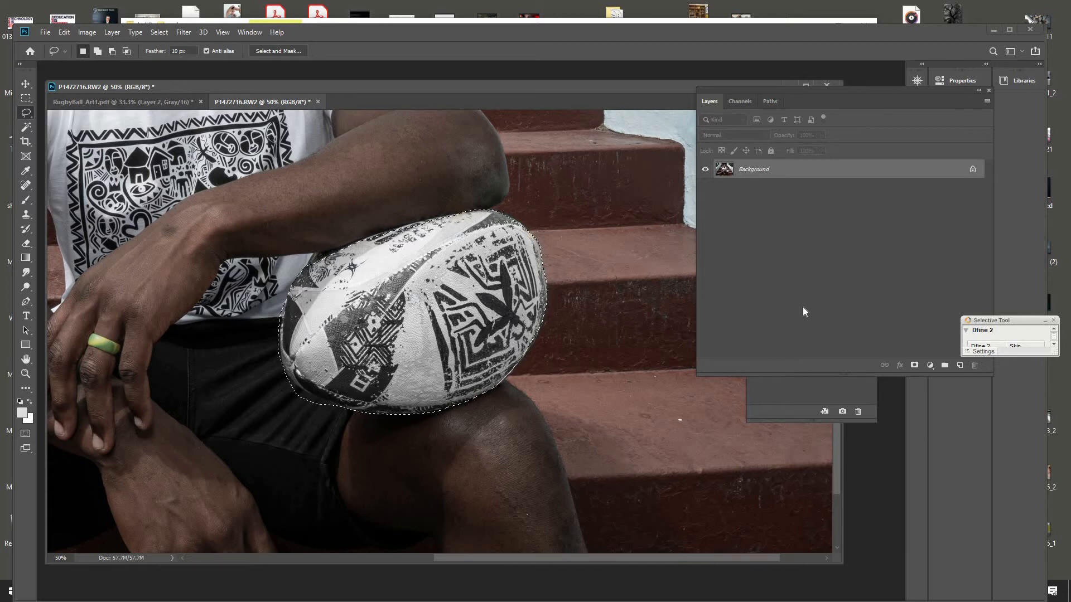
key("ctrl+d")
left_click_drag(409, 84, 429, 82)
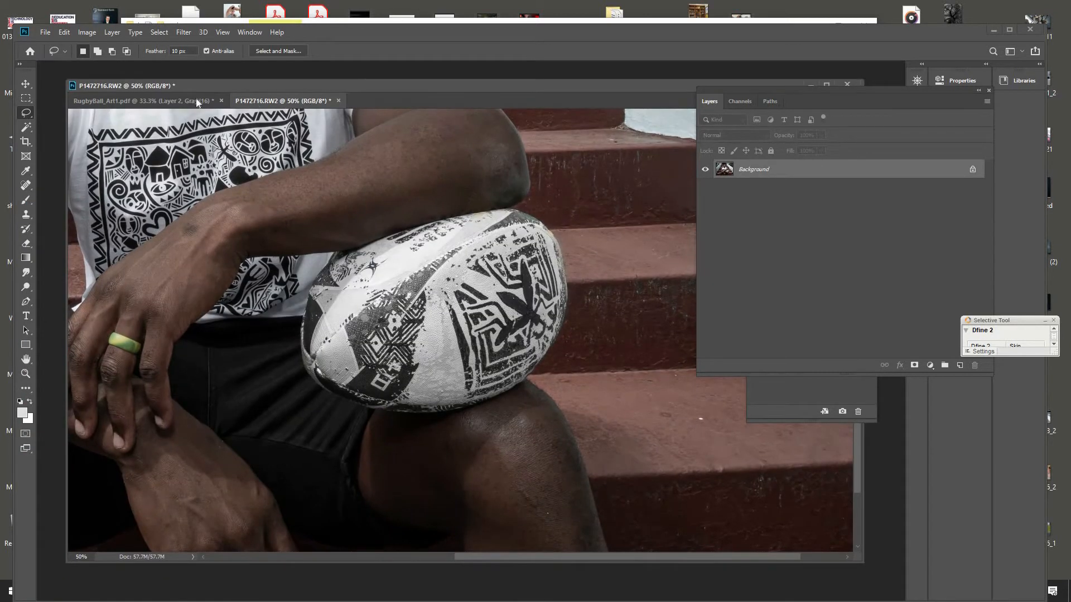
Paste the copied square insect artwork from RugbyBall_Art1.pdf into the portrait photo and move it over the hand and the ball's near end.
left_click(195, 99)
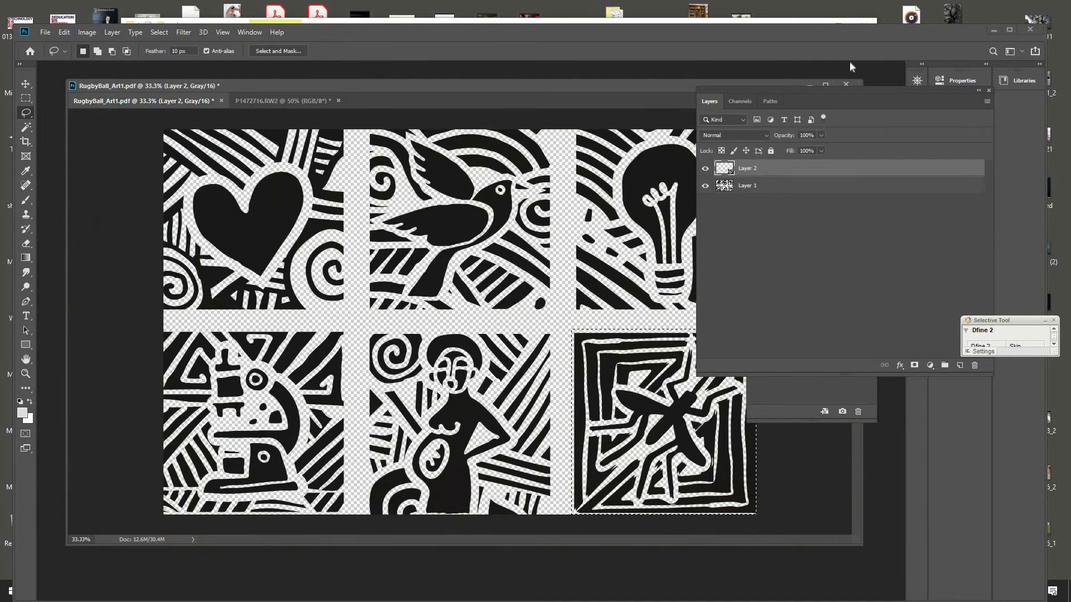
left_click_drag(761, 89, 850, 61)
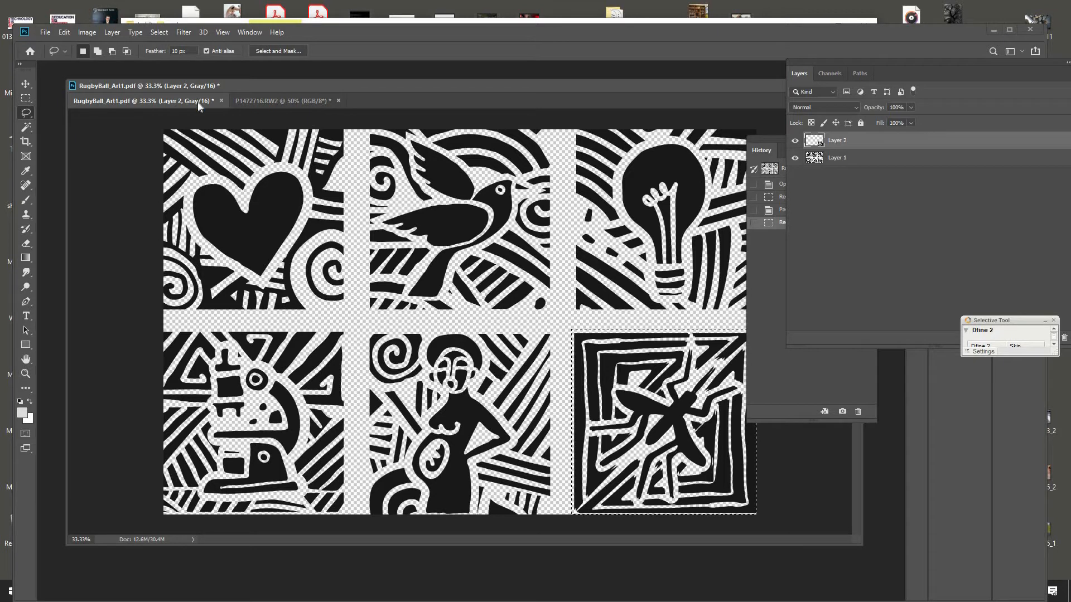
left_click(272, 103)
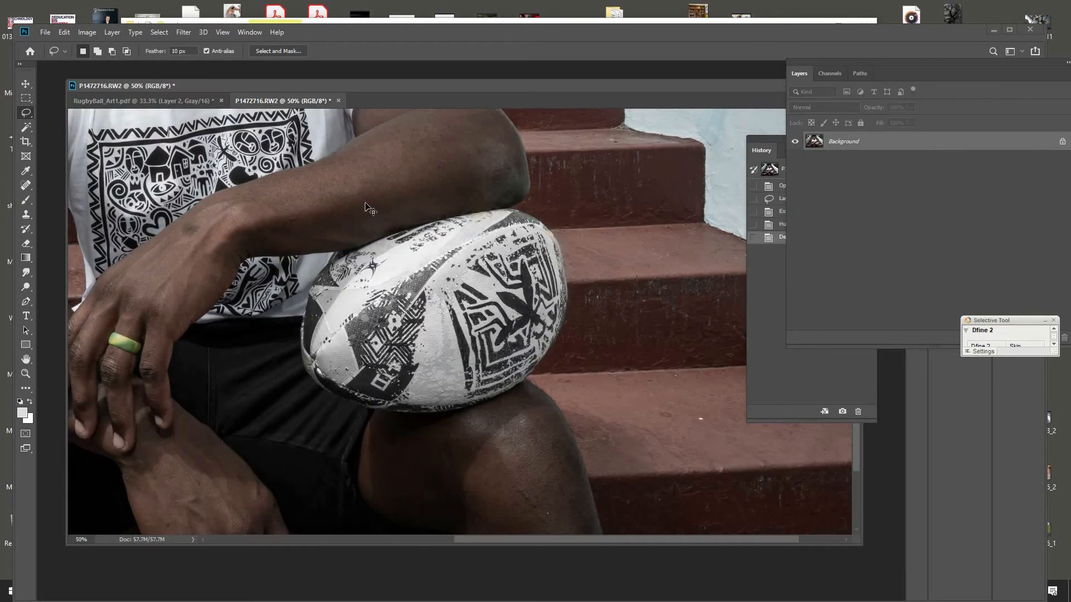
key("ctrl+v")
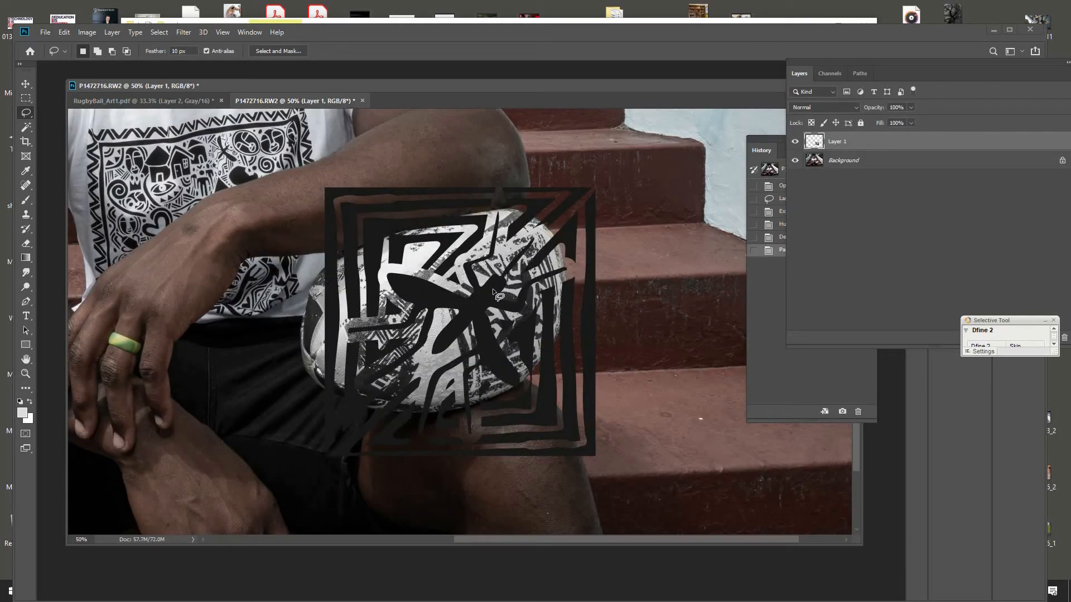
left_click(26, 84)
left_click_drag(477, 309, 601, 295)
left_click_drag(290, 267, 295, 274)
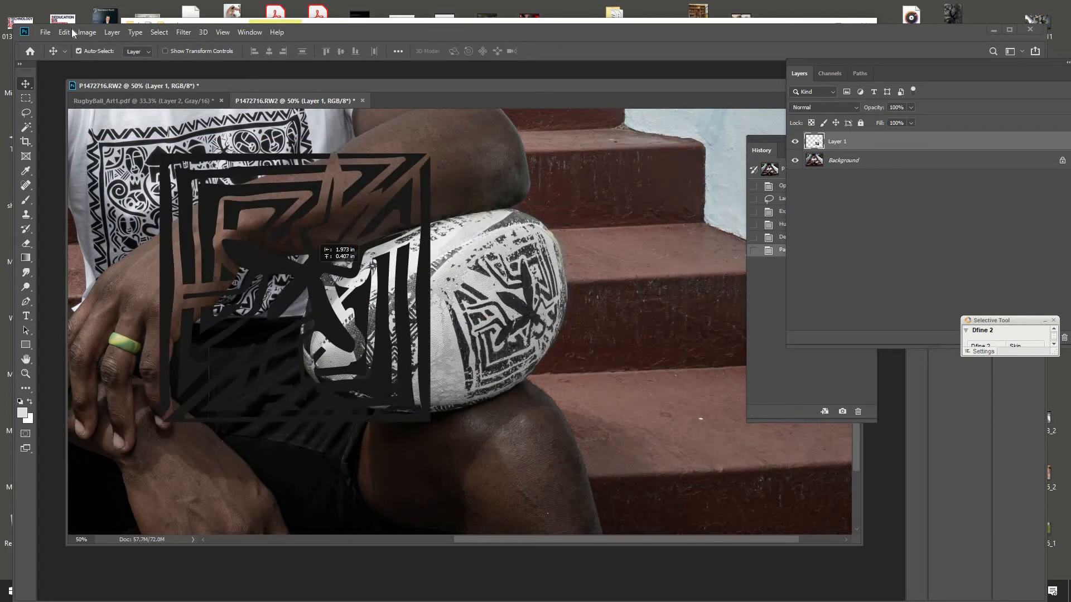
Rotate the pasted insect artwork to about 82° and move it over the rugby ball.
left_click(64, 32)
mouse_move(170, 290)
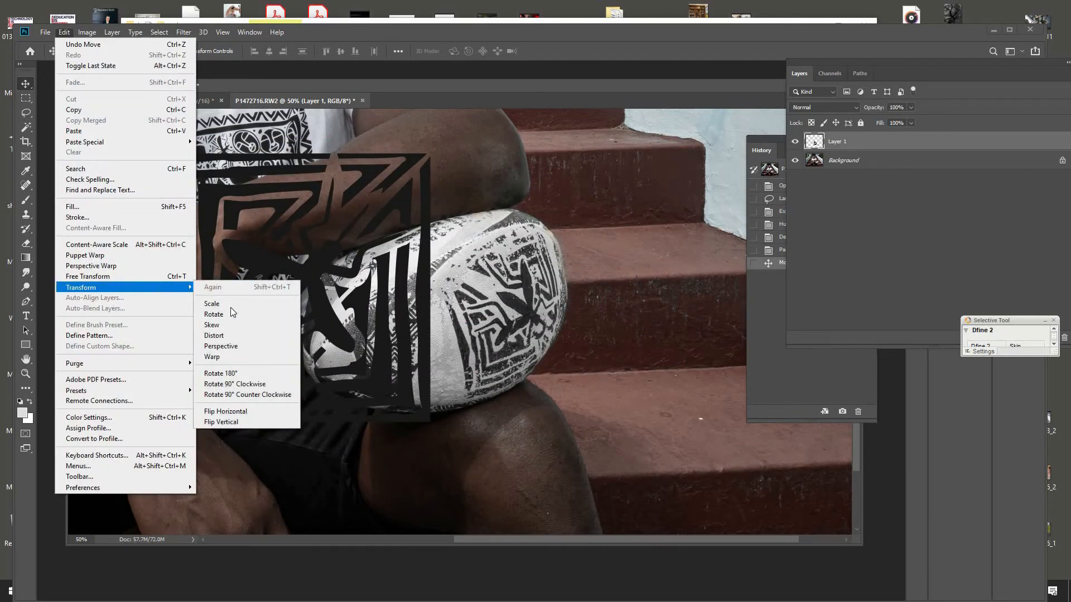
left_click(236, 315)
left_click_drag(469, 203, 483, 442)
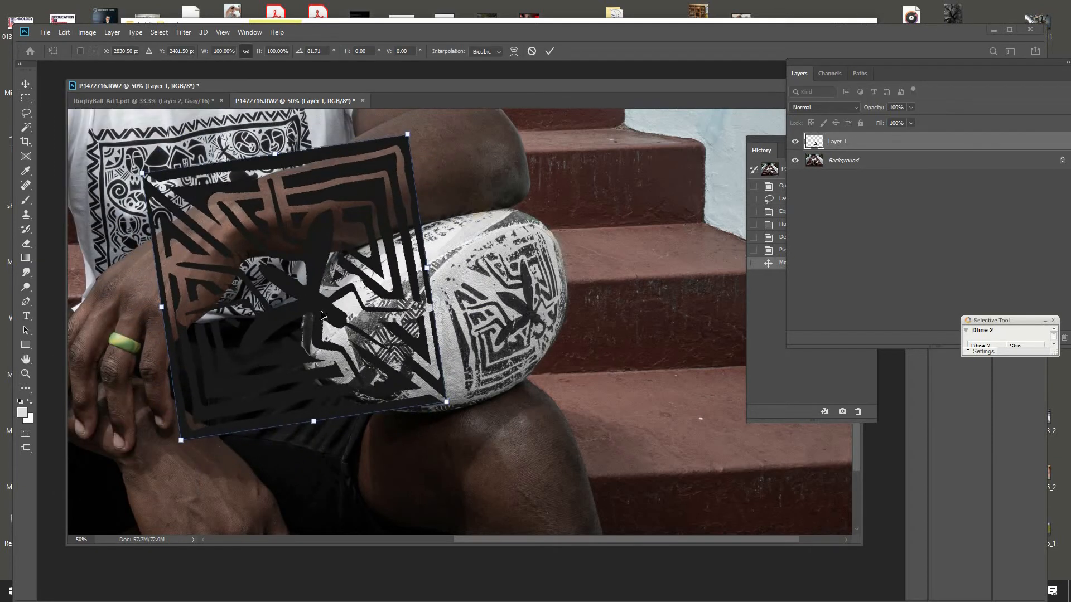
left_click_drag(326, 315, 526, 320)
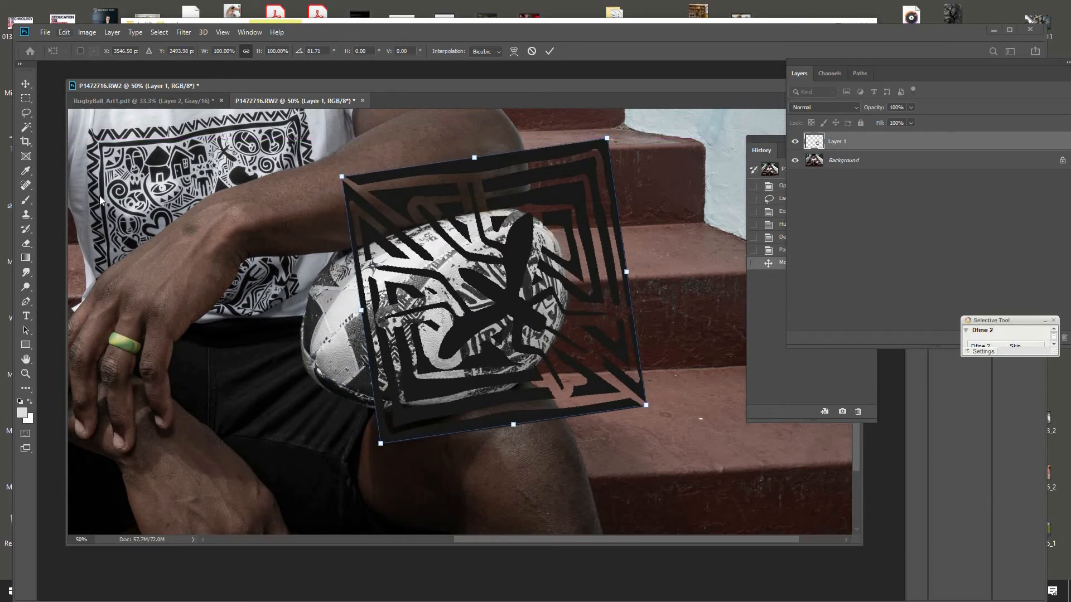
Scale the insect artwork proportionally to about 57% and place it over the old insect print on the ball.
left_click(64, 31)
mouse_move(161, 289)
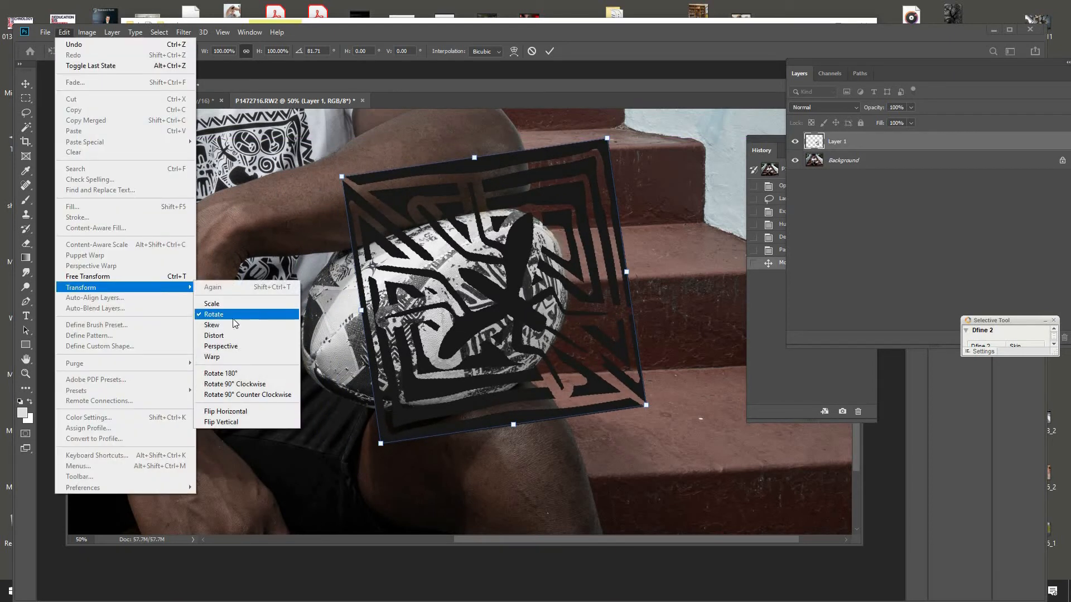
left_click(232, 304)
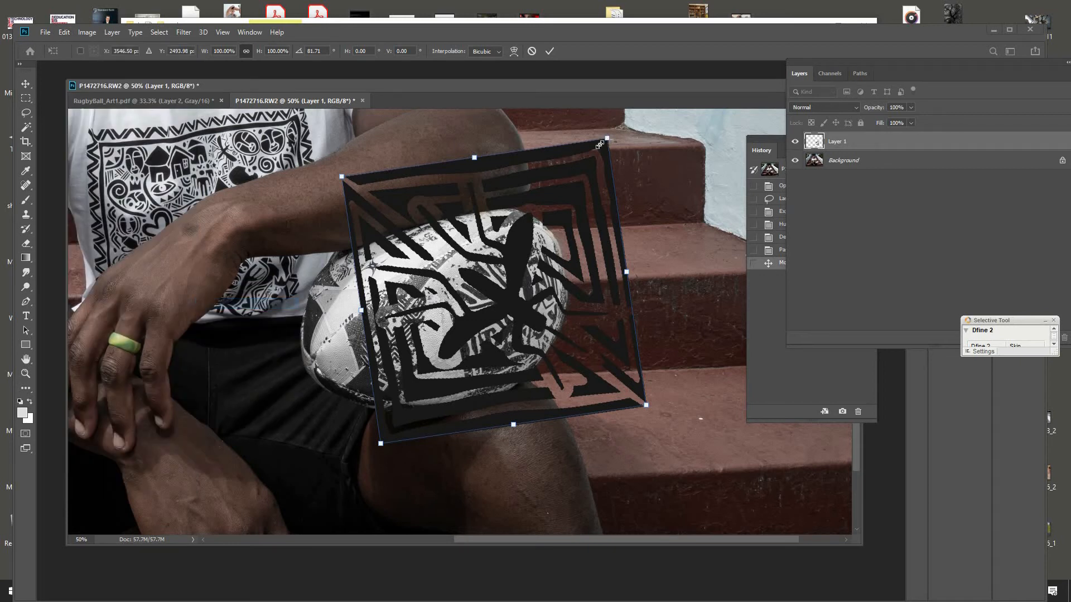
left_click_drag(600, 145, 516, 261)
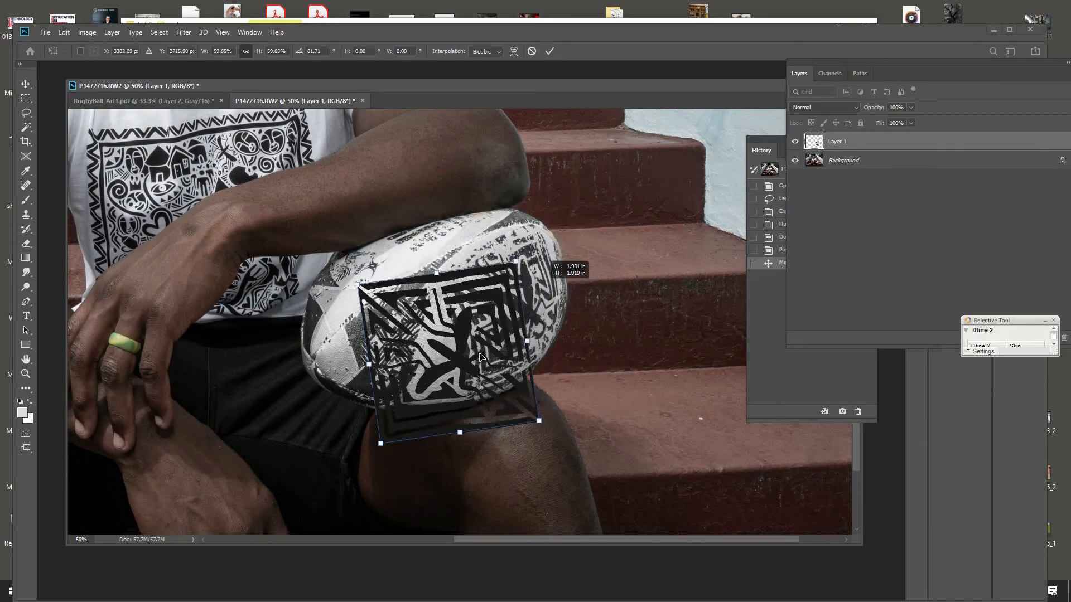
left_click_drag(480, 357, 528, 314)
Distort the artwork's two upper corners, lower-left corner and left edge to begin matching the ball's perspective.
left_click(65, 32)
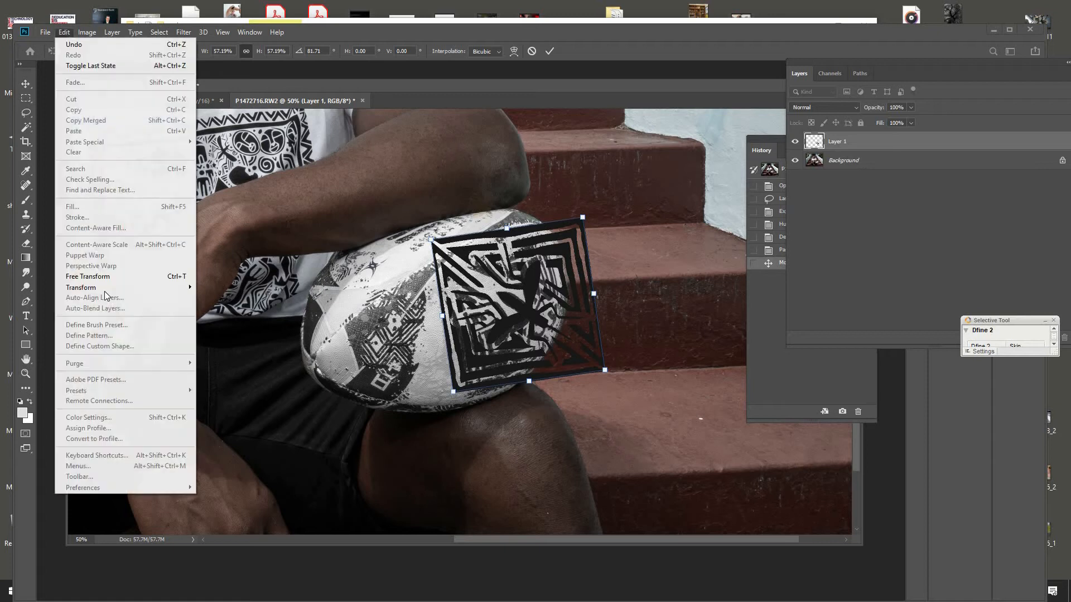
mouse_move(167, 287)
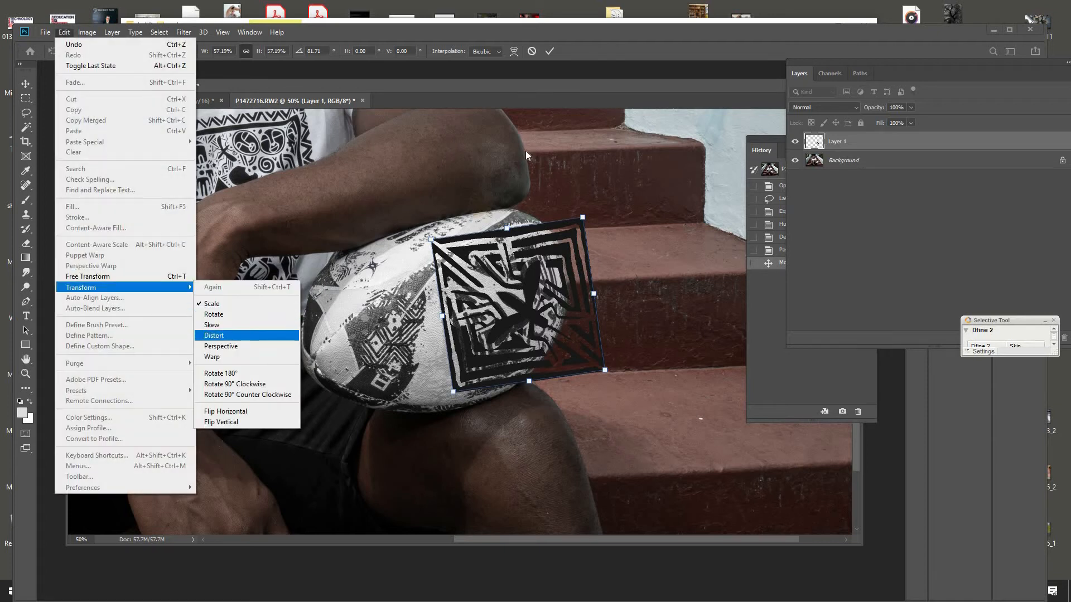
left_click(224, 336)
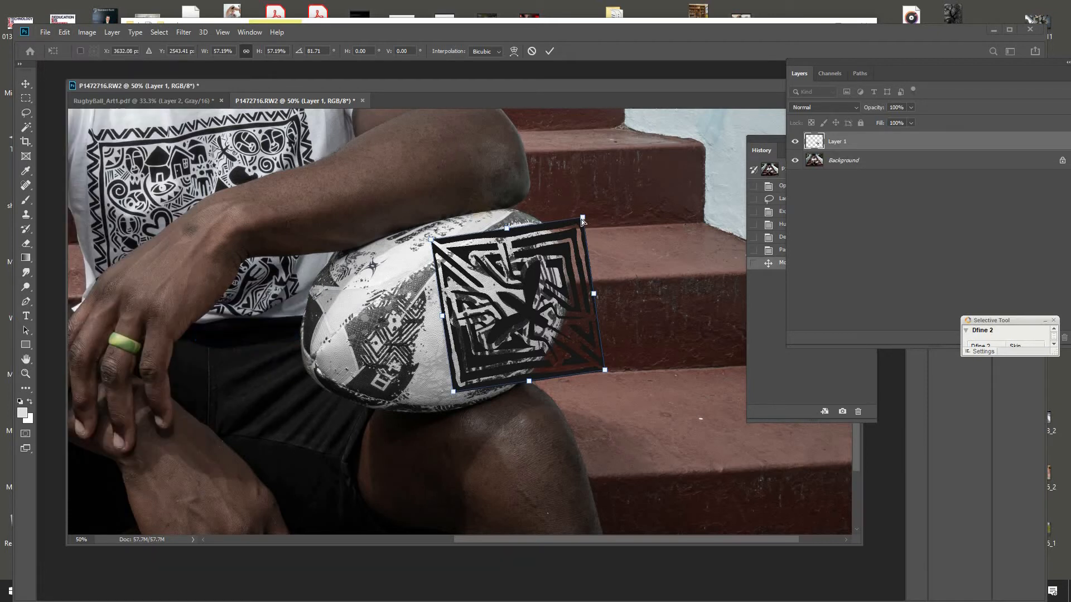
left_click_drag(581, 219, 581, 222)
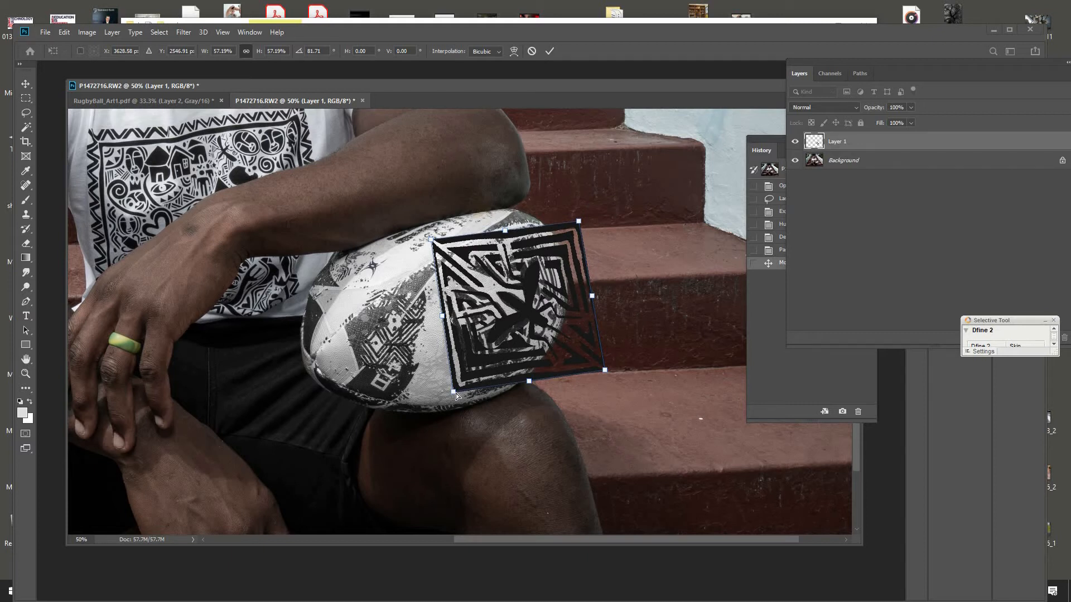
left_click_drag(458, 394, 461, 395)
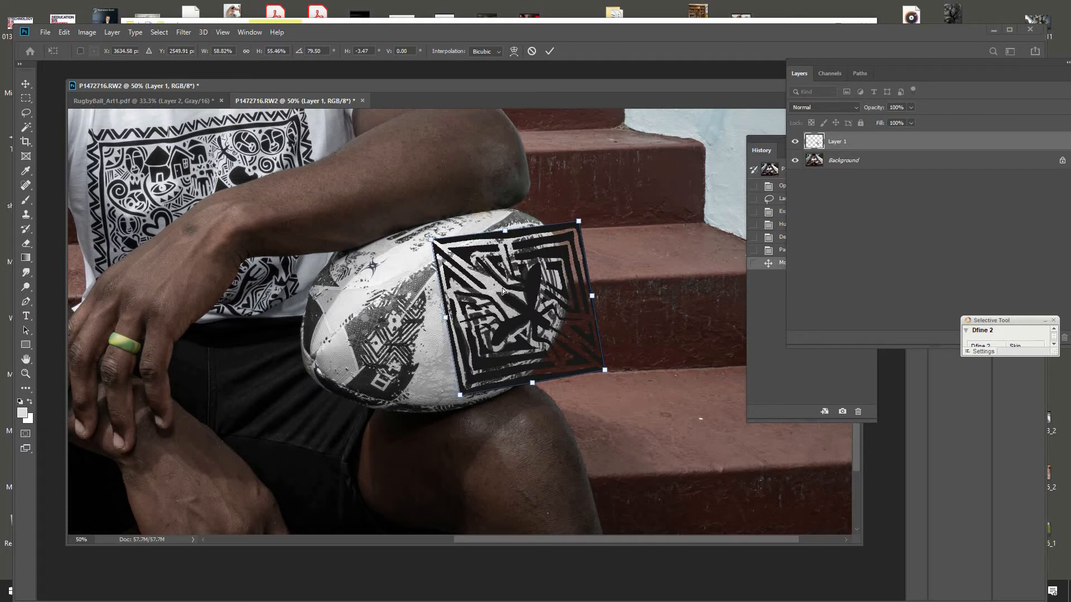
left_click_drag(502, 292, 426, 237)
left_click_drag(568, 211, 568, 212)
left_click_drag(429, 244, 436, 257)
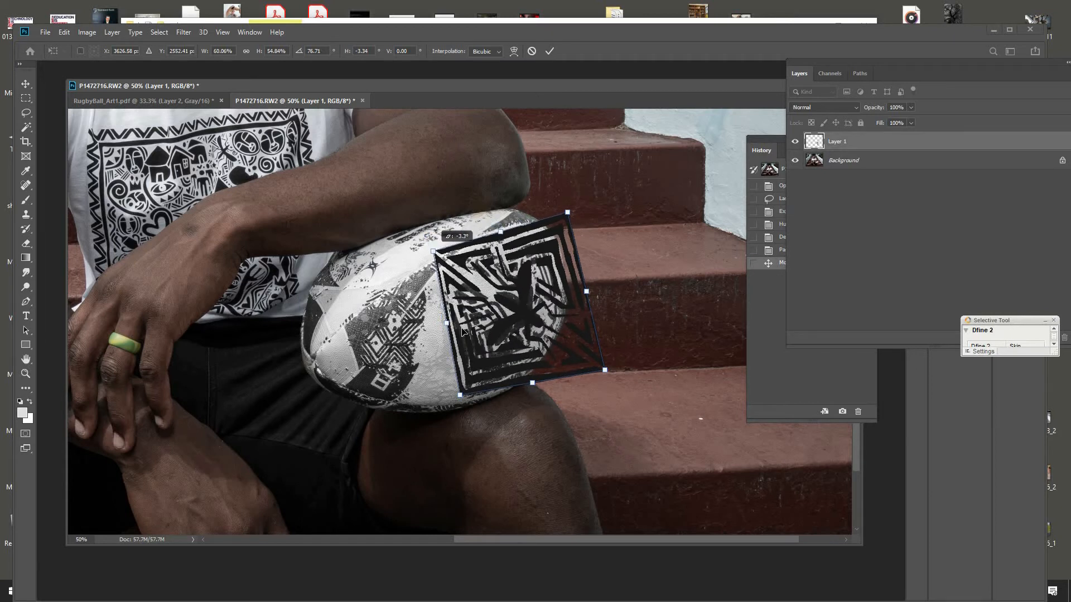
left_click_drag(447, 323, 459, 321)
left_click_drag(445, 250, 436, 256)
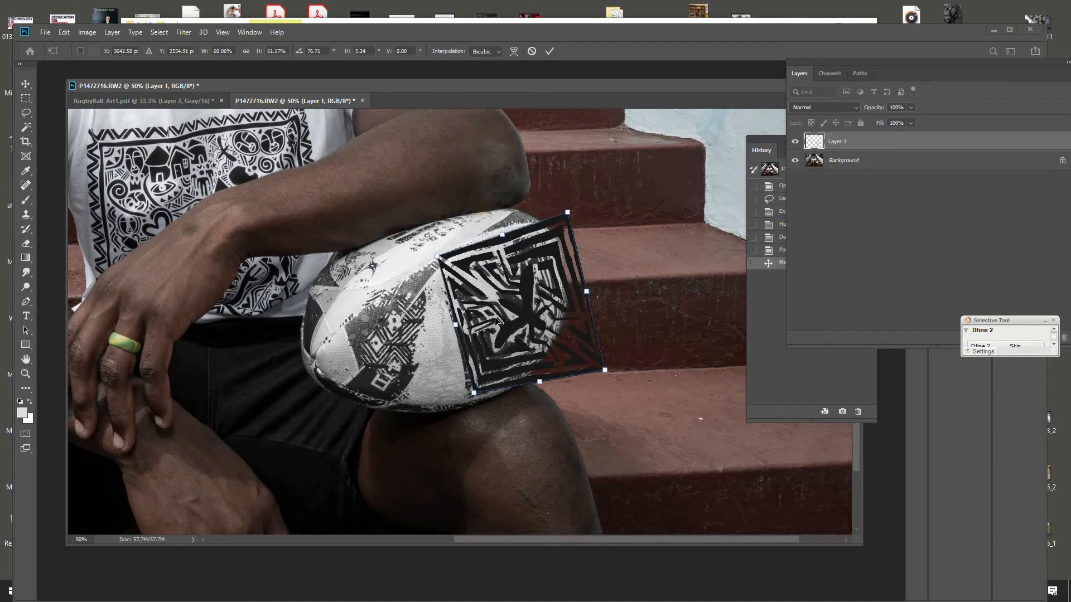
Shift the artwork towards the ball's centre, pull its right edge inward, and reshape its upper-right and lower-left corners.
left_click_drag(495, 320, 448, 359)
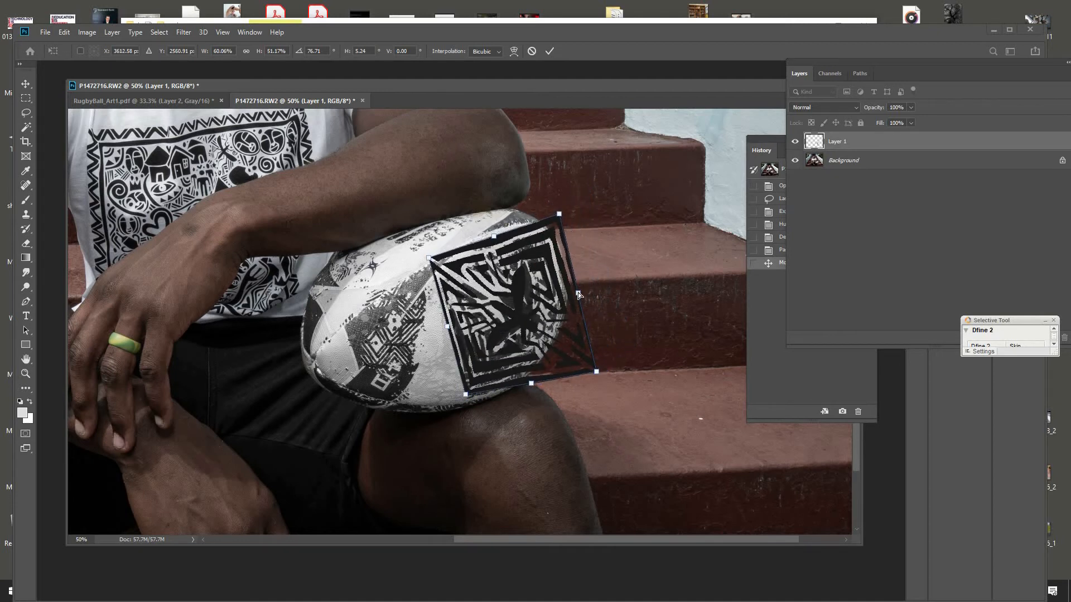
left_click_drag(534, 299, 577, 279)
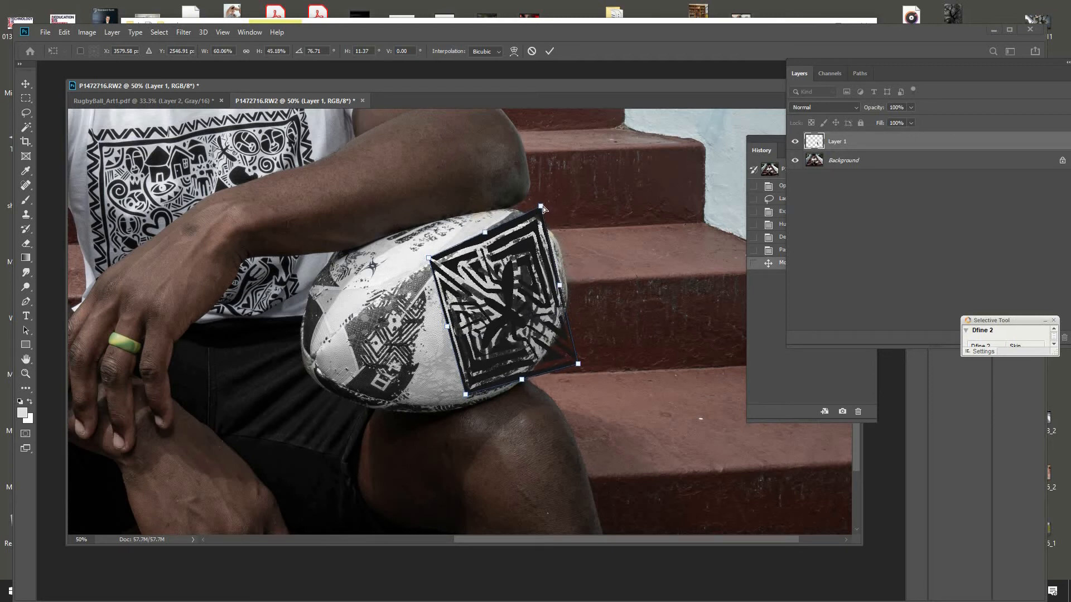
mouse_move(538, 221)
left_mouse_down()
mouse_move(543, 242)
mouse_move(545, 214)
left_mouse_up()
mouse_move(466, 394)
left_mouse_down()
mouse_move(479, 366)
mouse_move(469, 405)
left_mouse_up()
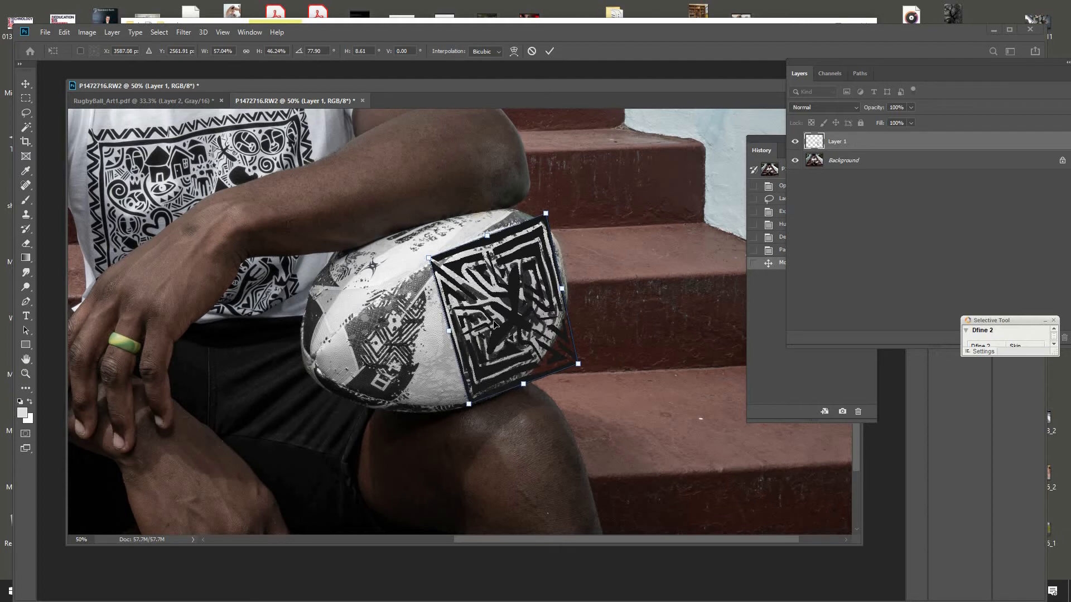
Fine-tune the artwork's position, corners and left edge so it covers the old insect print, and commit the transform.
mouse_move(523, 312)
left_mouse_down()
mouse_move(510, 316)
mouse_move(517, 308)
left_mouse_up()
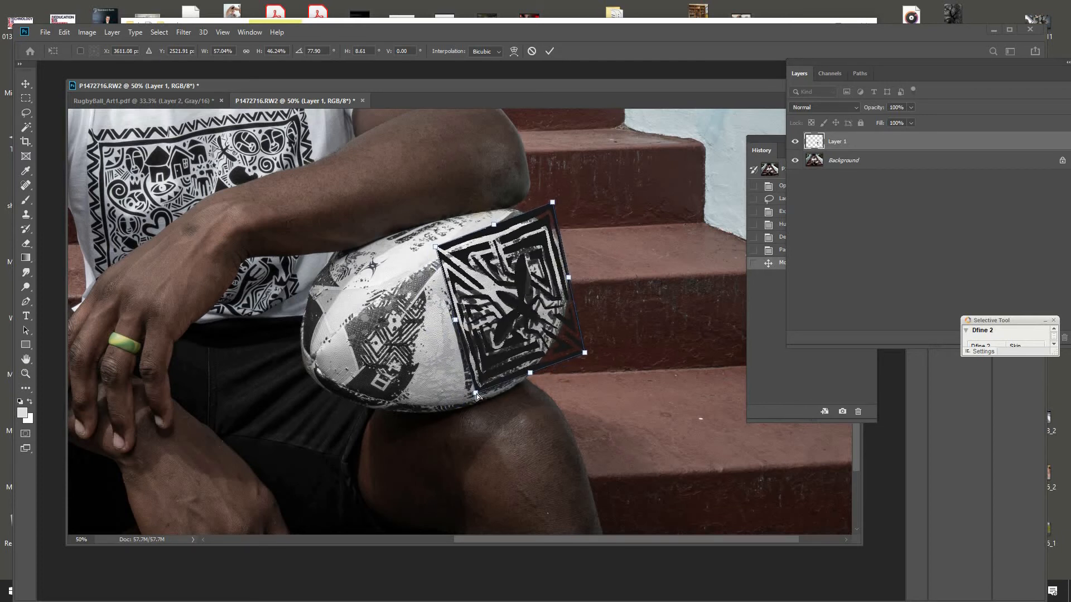
left_click_drag(477, 394, 468, 402)
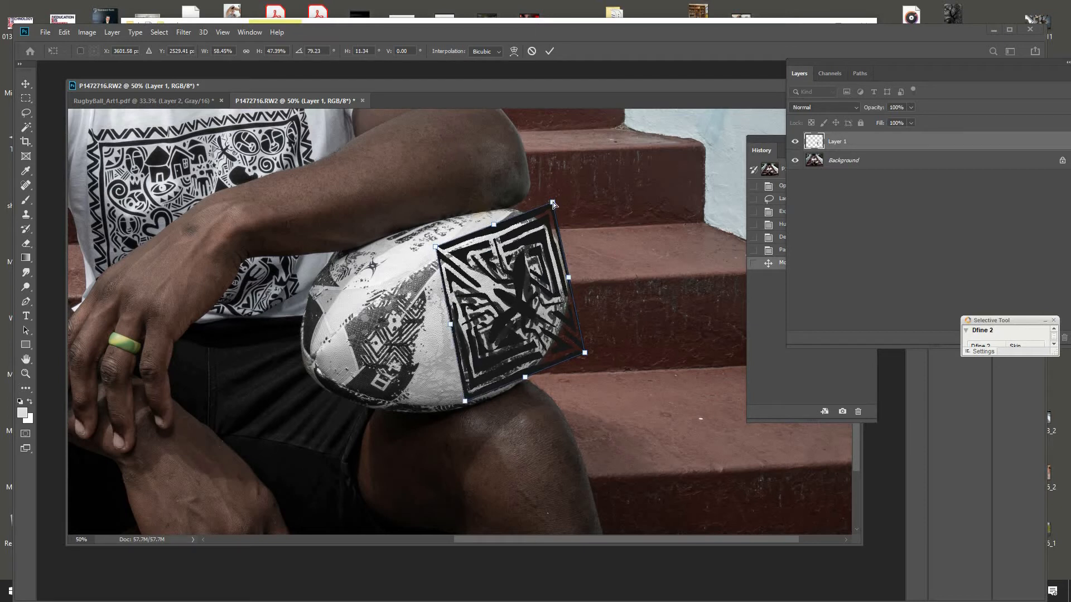
left_click_drag(552, 207, 547, 222)
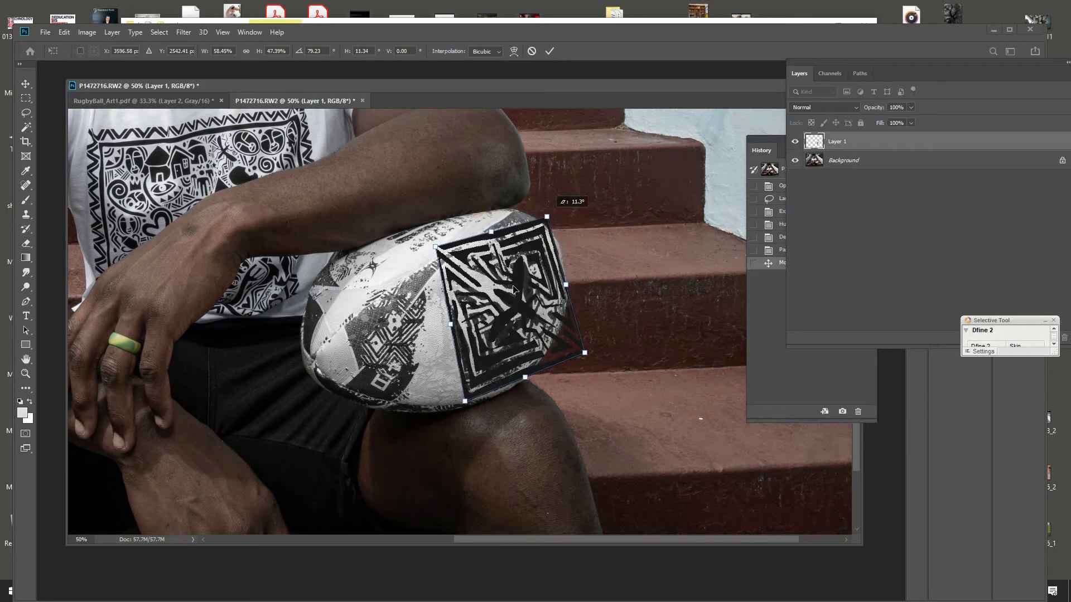
mouse_move(524, 313)
left_mouse_down()
mouse_move(531, 328)
mouse_move(521, 308)
left_mouse_up()
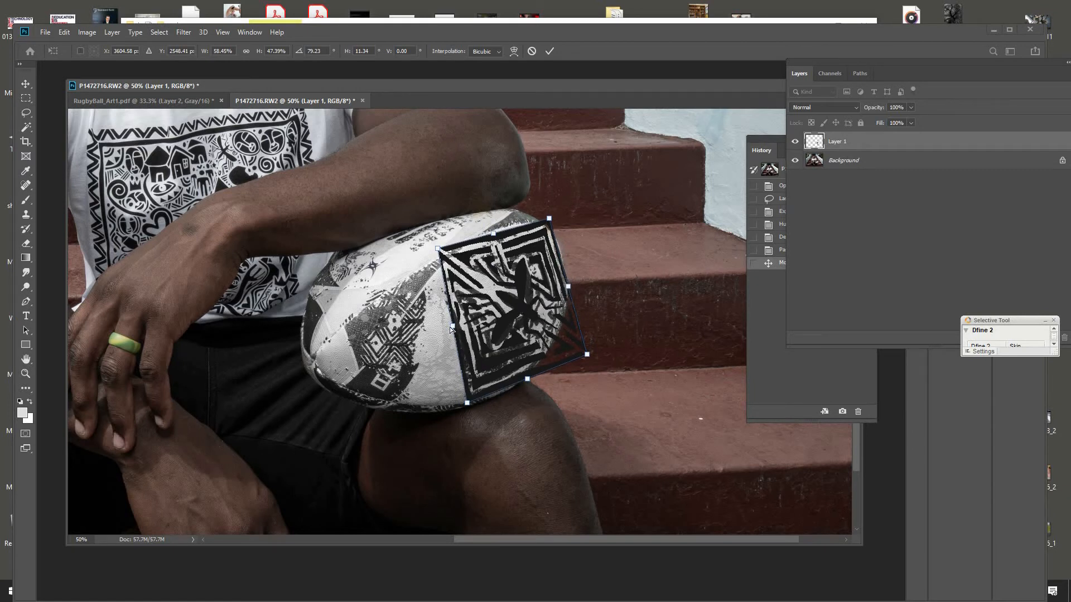
left_click_drag(447, 330, 446, 332)
left_click_drag(520, 312, 518, 308)
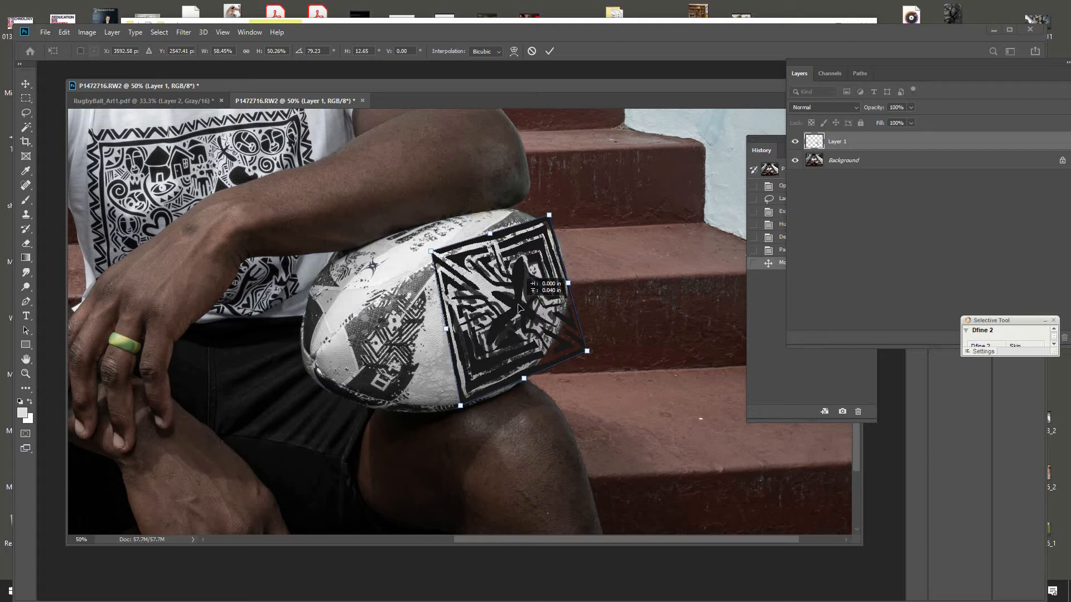
key("Return")
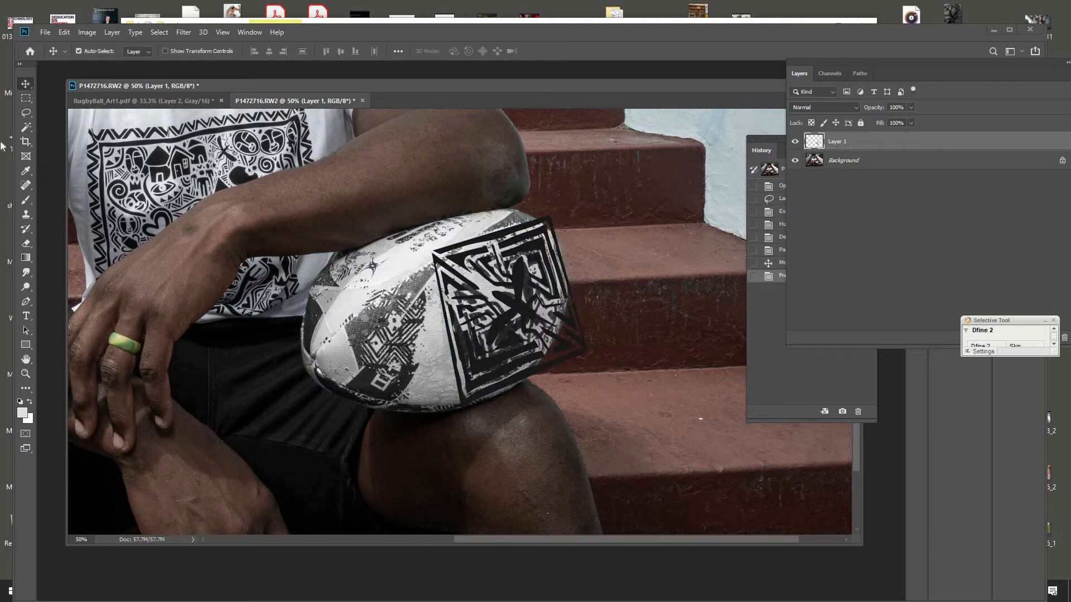
Delete the artwork's protruding upper corners with 10 px feathered Lasso selections, and deselect.
left_click(26, 113)
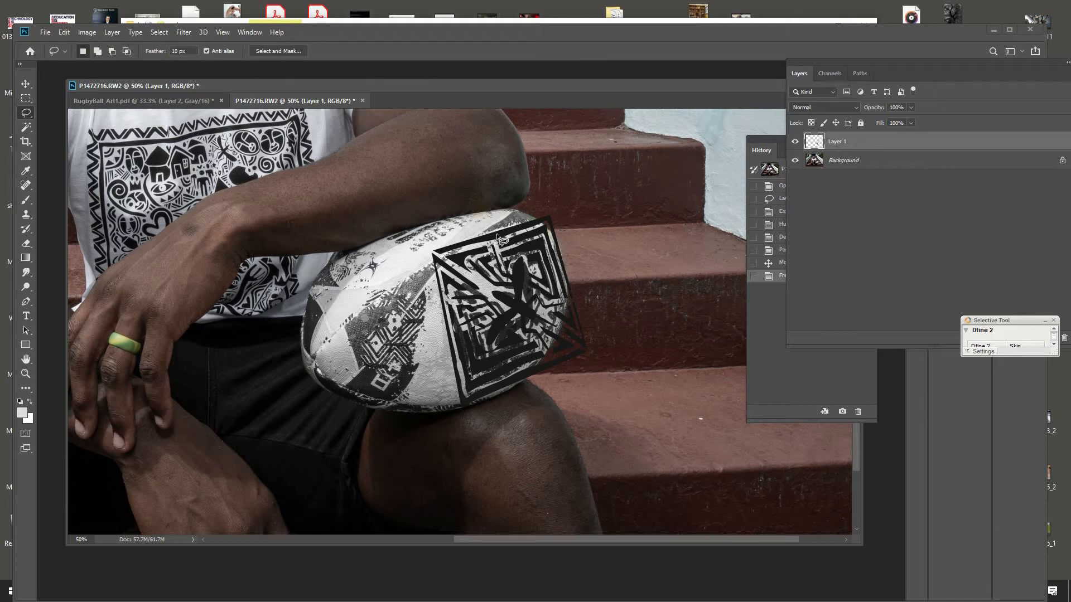
mouse_move(536, 243)
left_mouse_down()
mouse_move(587, 261)
mouse_move(556, 200)
mouse_move(518, 215)
mouse_move(541, 200)
mouse_move(518, 210)
mouse_move(557, 316)
mouse_move(589, 346)
mouse_move(453, 223)
mouse_move(408, 292)
mouse_move(426, 291)
mouse_move(499, 228)
mouse_move(473, 225)
mouse_move(413, 267)
mouse_move(395, 372)
mouse_move(540, 229)
left_mouse_up()
key("Delete")
key("Delete")
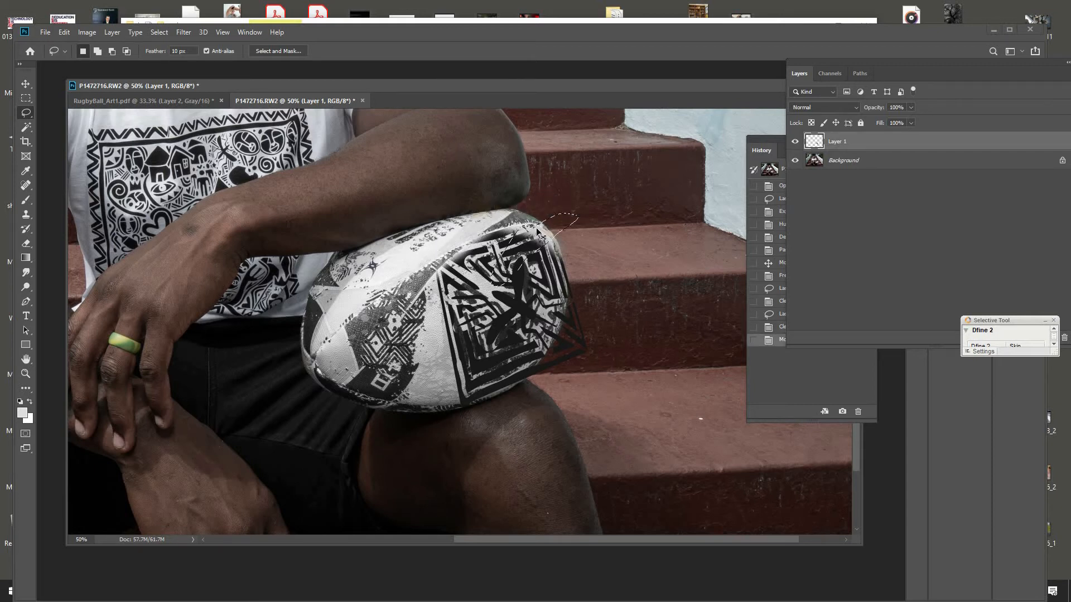
key("ctrl+d")
Try deleting a lassoed area along the artwork's upper-left edge, and undo the deletion.
mouse_move(480, 247)
left_mouse_down()
mouse_move(518, 234)
mouse_move(497, 215)
mouse_move(455, 241)
left_mouse_up()
key("Delete")
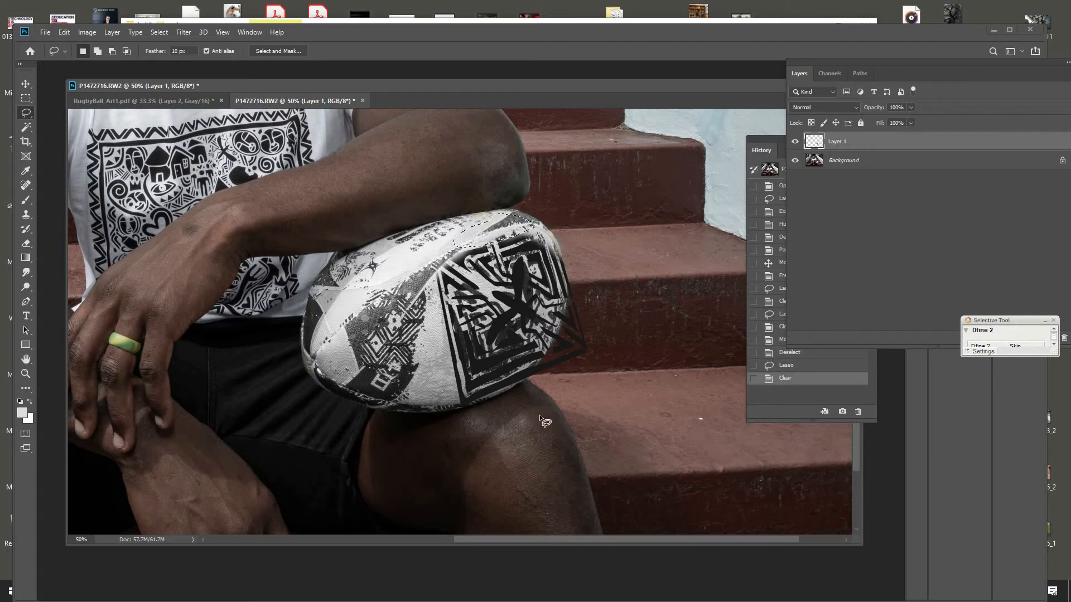
key("ctrl+z")
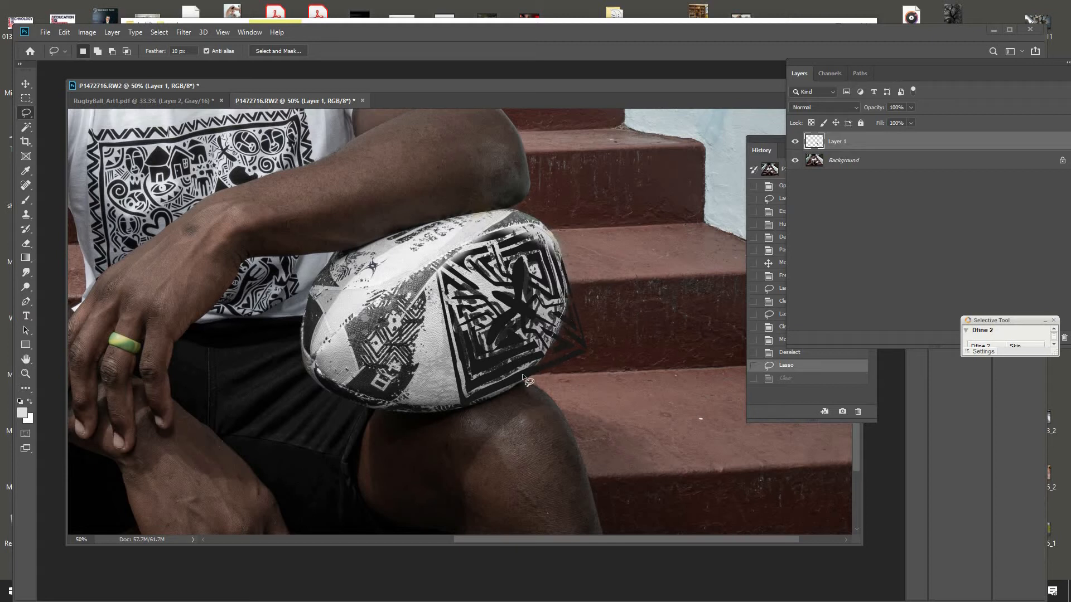
Lasso the part of the artwork overhanging the ball's right side and delete it.
left_click_drag(581, 263, 621, 423)
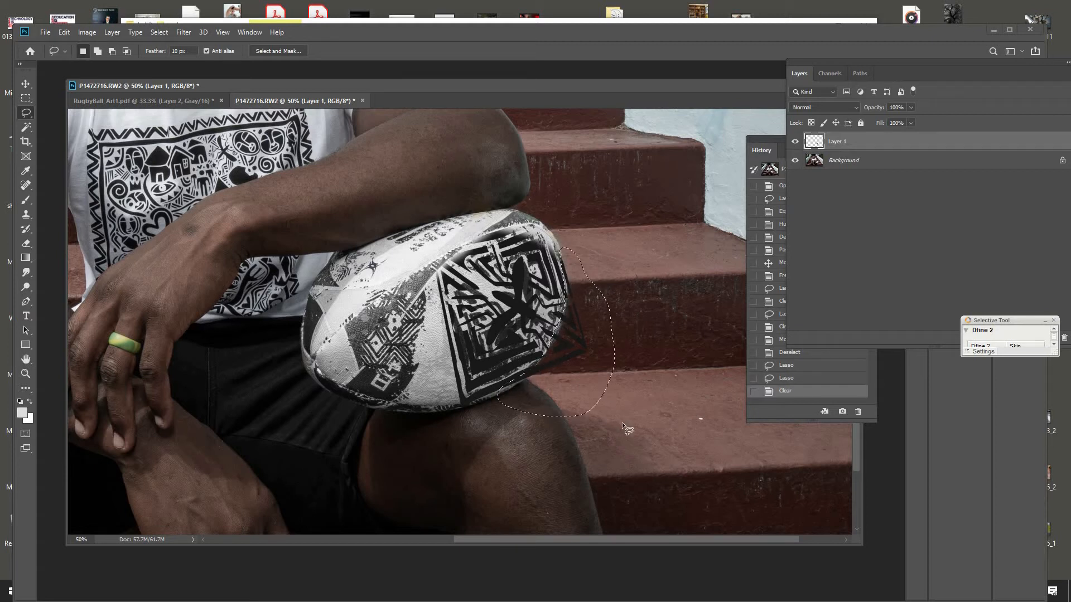
key("Delete")
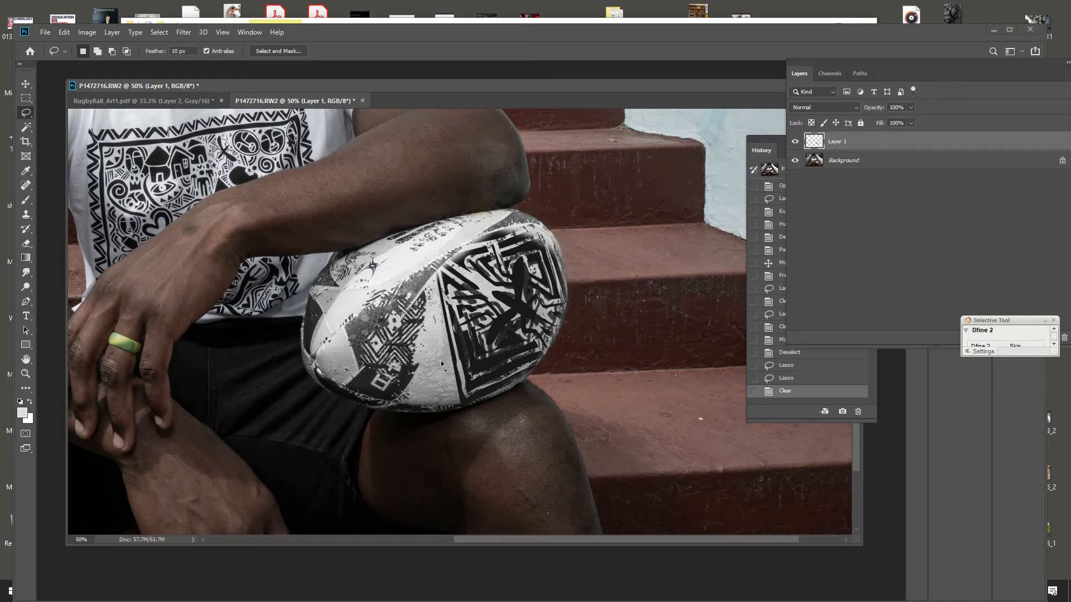
Lasso the artwork's overhang along the ball's lower edge, delete it in two passes, and deselect.
mouse_move(508, 406)
left_mouse_down()
mouse_move(454, 431)
mouse_move(420, 341)
mouse_move(448, 380)
mouse_move(533, 380)
mouse_move(516, 438)
mouse_move(417, 392)
mouse_move(444, 349)
left_mouse_up()
key("Delete")
left_click(475, 378)
key("Delete")
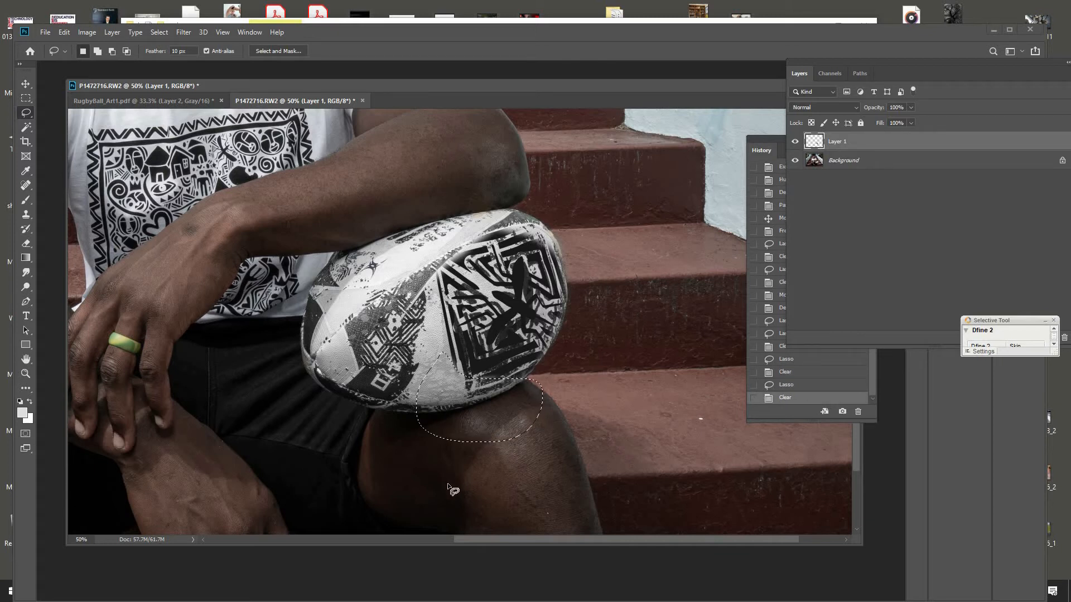
left_click(488, 475)
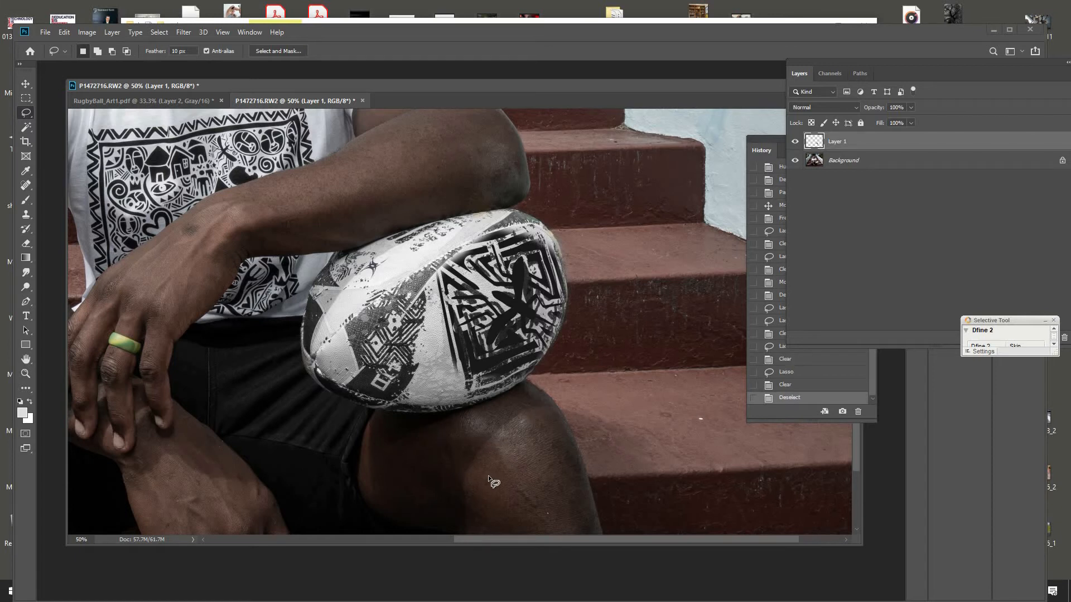
Toggle Layer 1's visibility to compare the new artwork with the old print, leaving the layer hidden.
left_click(795, 142)
left_click(795, 142)
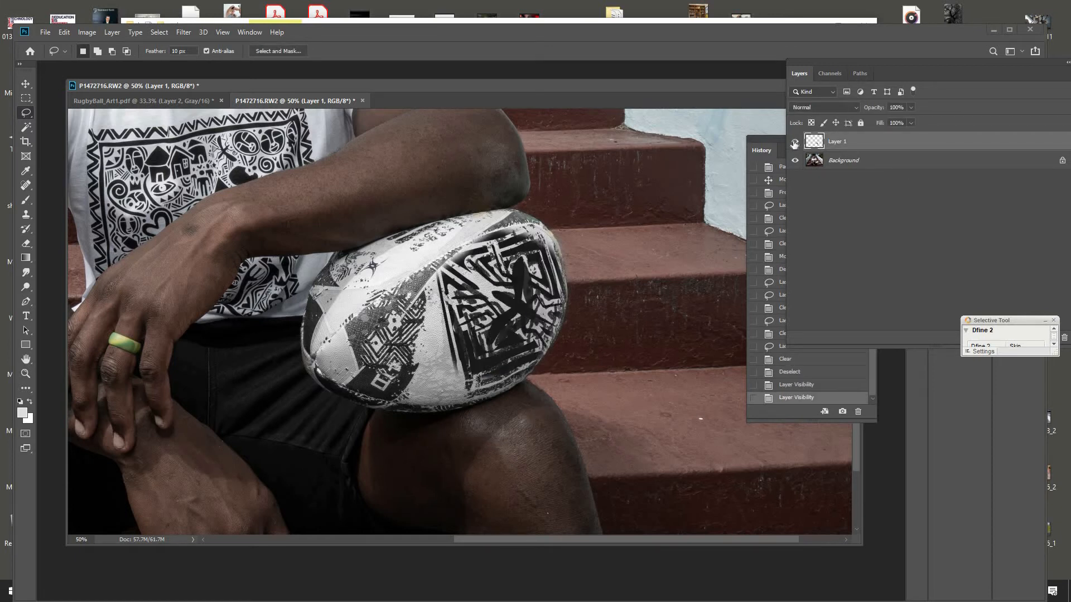
left_click(795, 142)
left_click(795, 142)
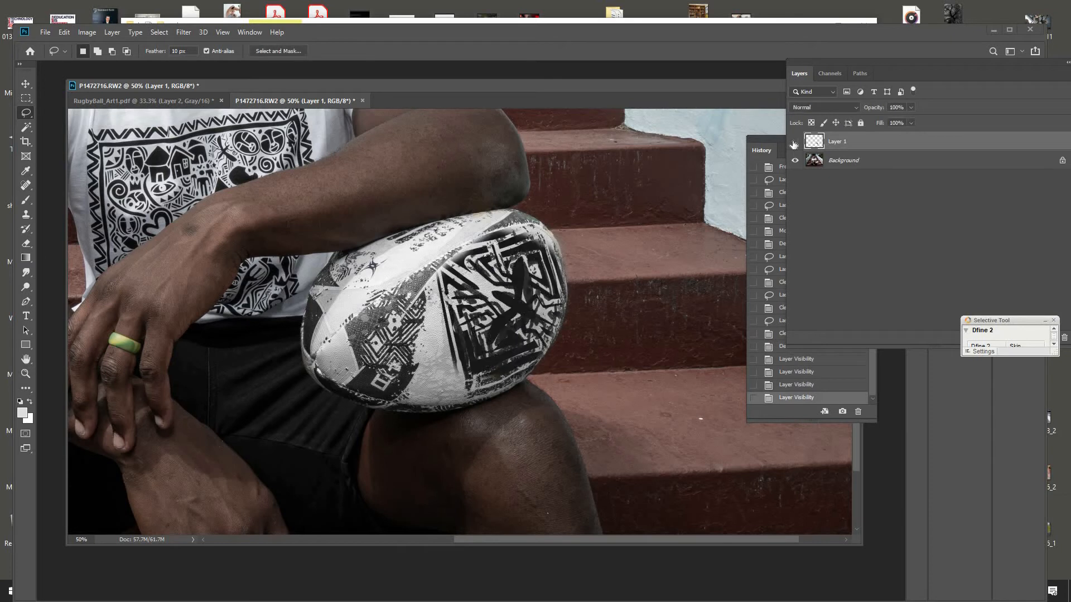
left_click(795, 143)
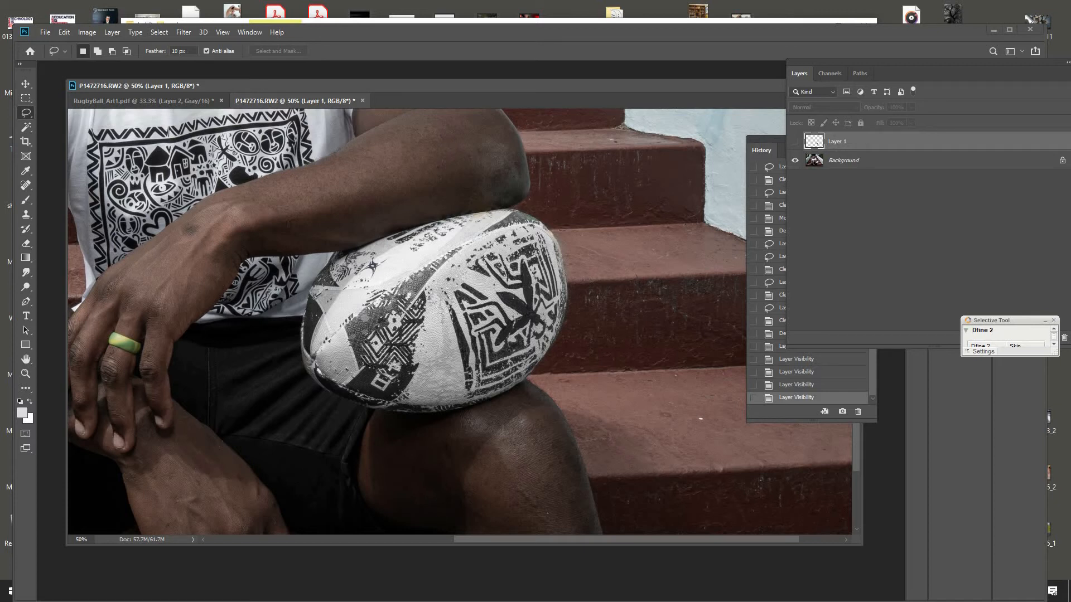
Lasso the ball panel holding the old insect print with a 20 px feather, and make the Background layer active.
type("2")
key("Return")
mouse_move(426, 311)
left_mouse_down()
mouse_move(417, 380)
mouse_move(428, 401)
mouse_move(520, 380)
left_mouse_up()
mouse_move(554, 240)
left_mouse_down()
mouse_move(507, 227)
mouse_move(461, 254)
mouse_move(446, 390)
left_mouse_up()
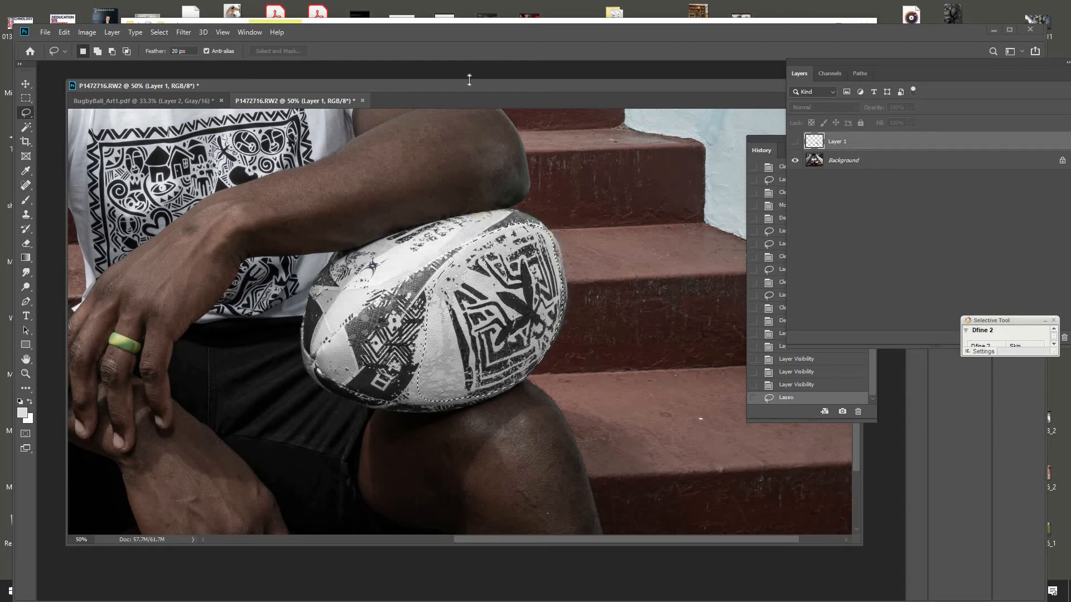
left_click_drag(469, 79, 469, 72)
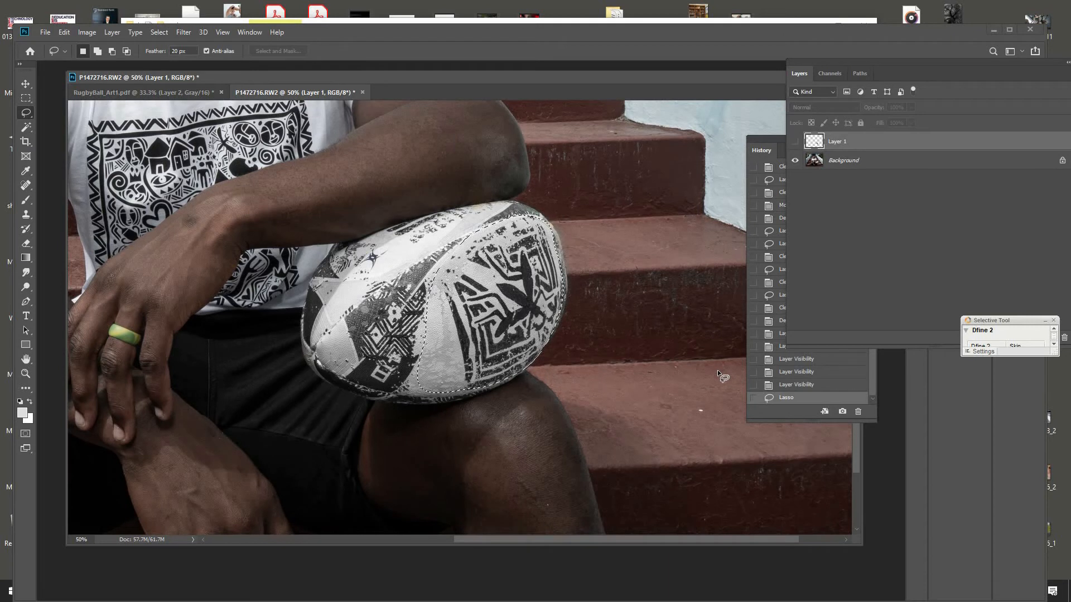
left_click_drag(544, 78, 512, 78)
left_click(881, 166)
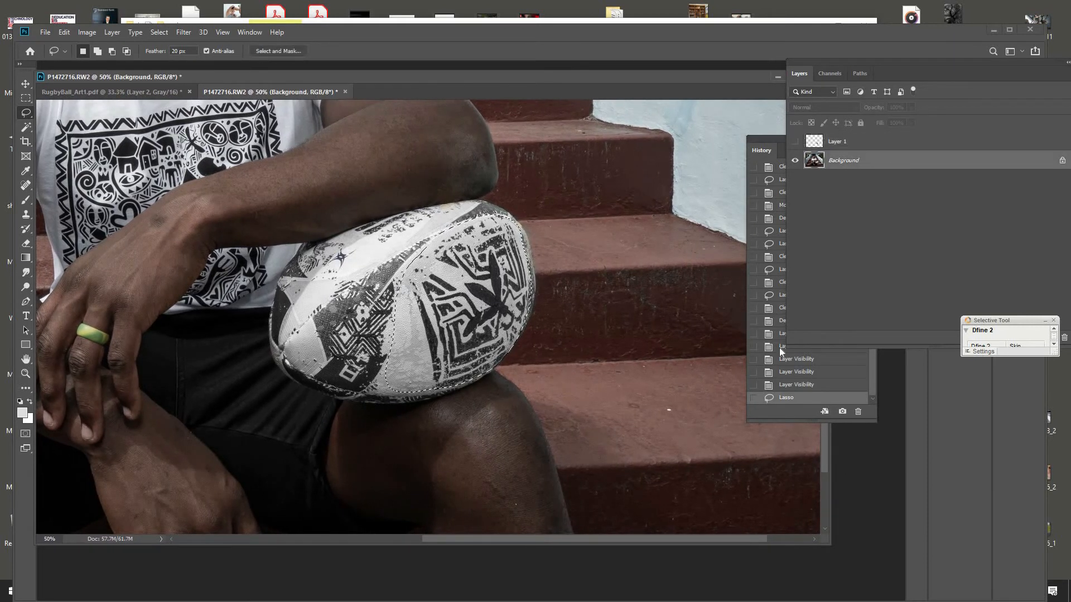
Fade the selected old print with Curves, raising the black output to 77, lifting the midtones and lowering the white output.
key("ctrl+m")
left_click_drag(622, 300, 611, 268)
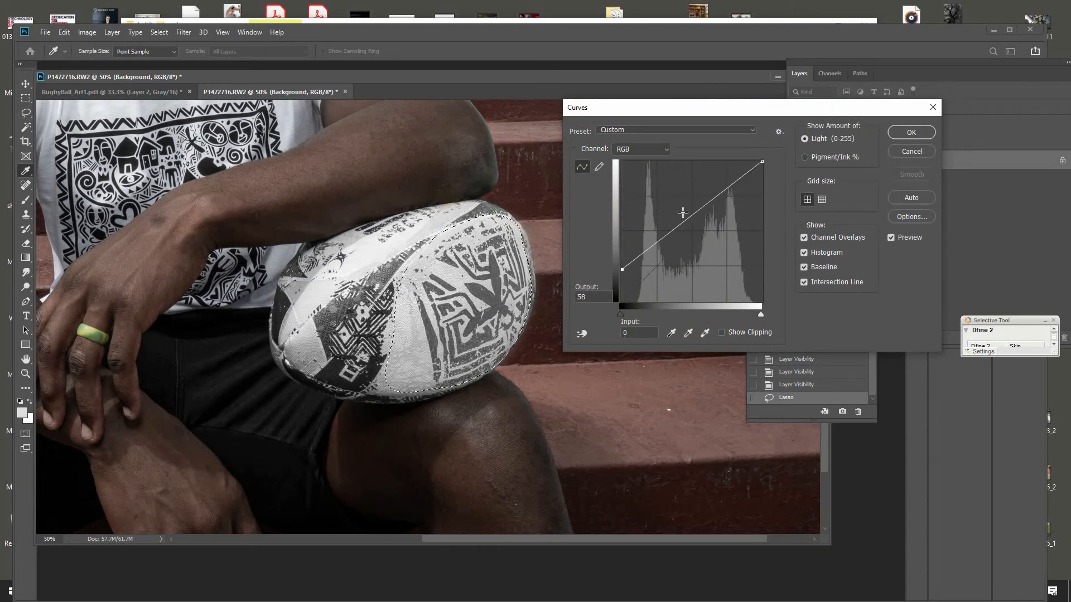
left_click_drag(682, 212, 681, 211)
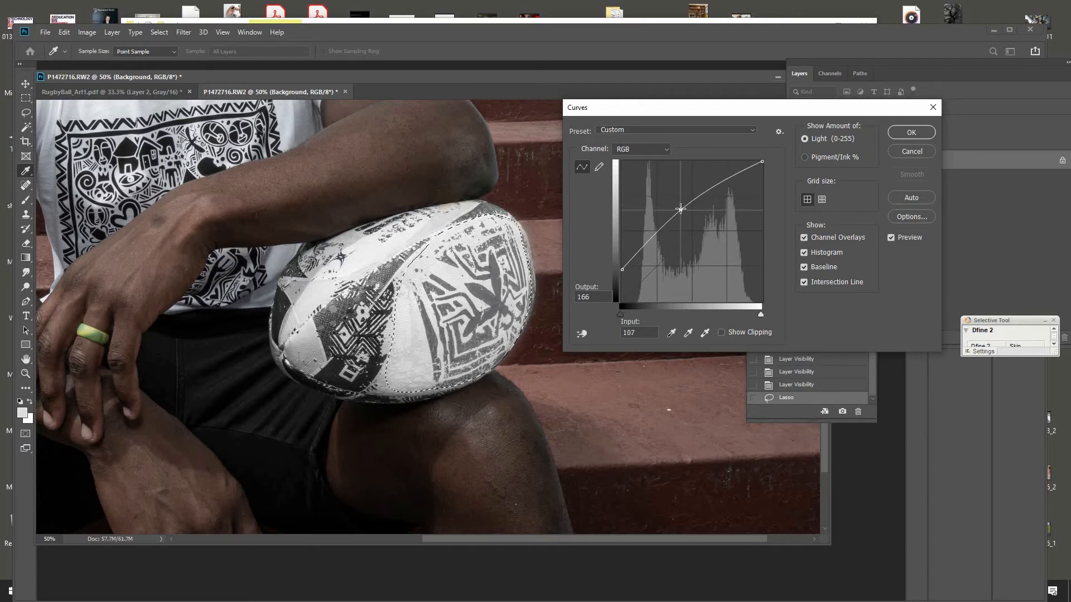
left_click_drag(762, 161, 763, 179)
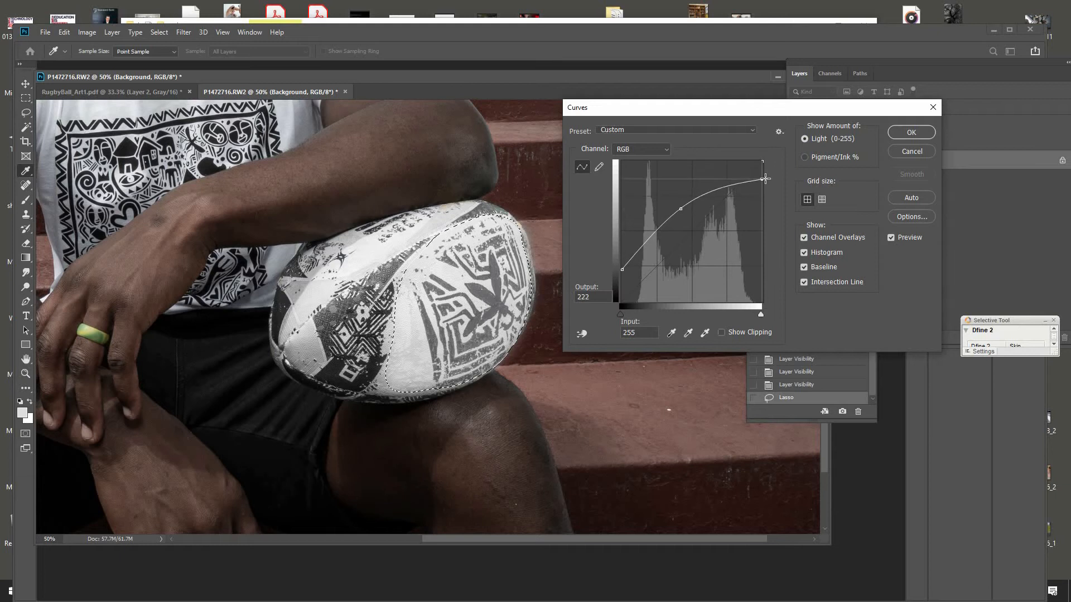
left_click_drag(680, 209, 681, 205)
left_click_drag(621, 269, 617, 258)
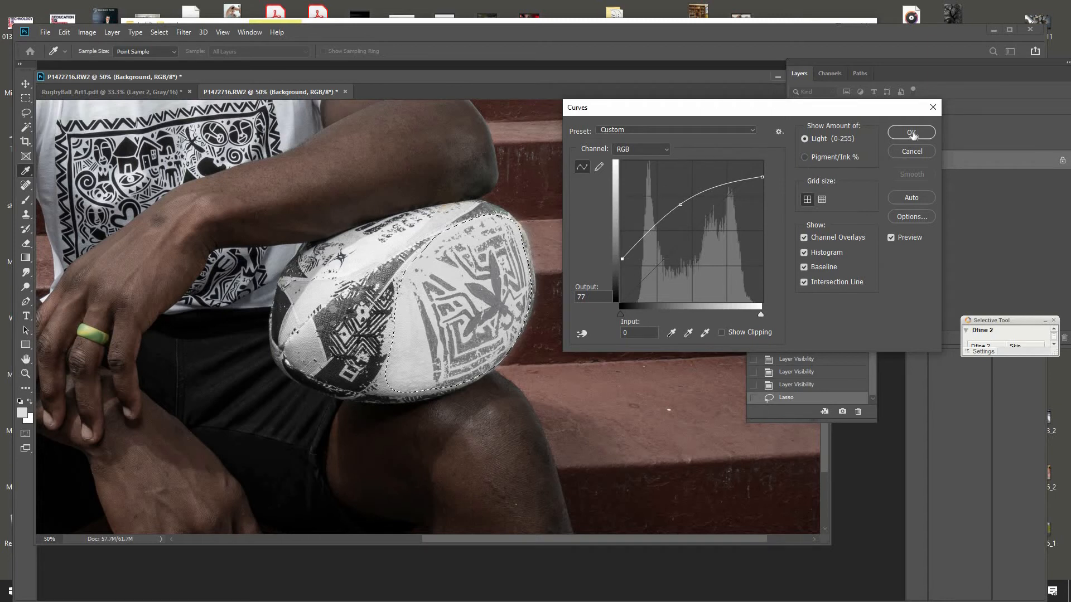
left_click(912, 134)
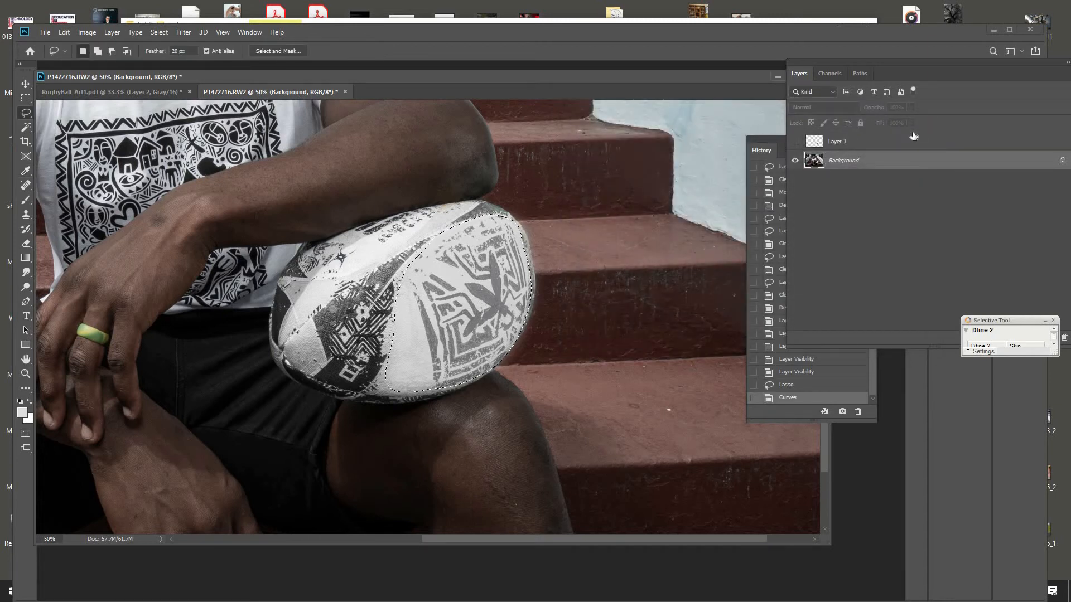
Apply a Gaussian Blur with a 7.8 px radius to the selected print.
left_click(186, 33)
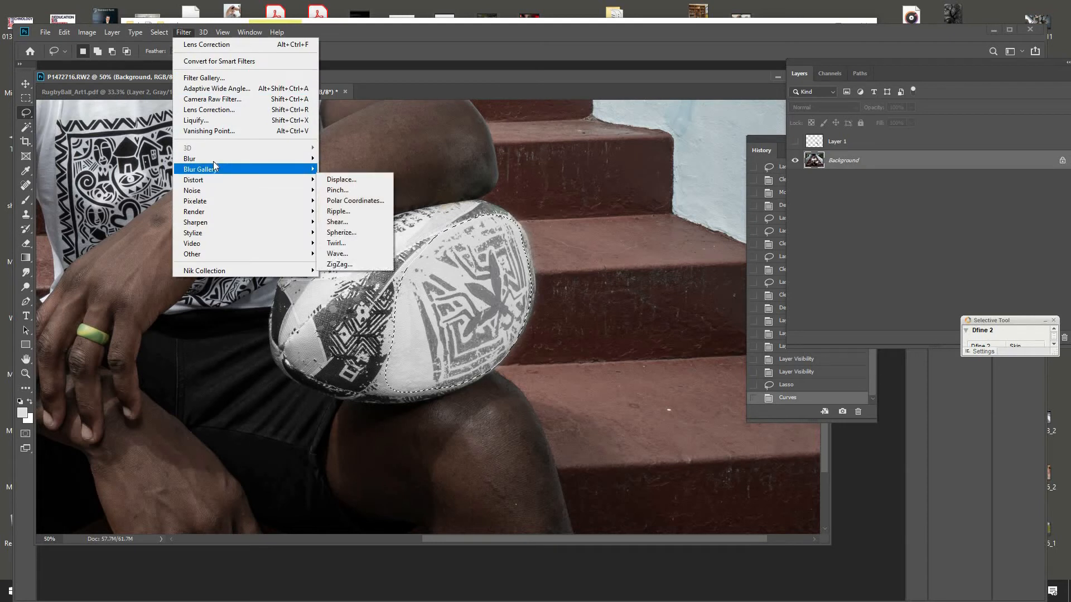
mouse_move(214, 162)
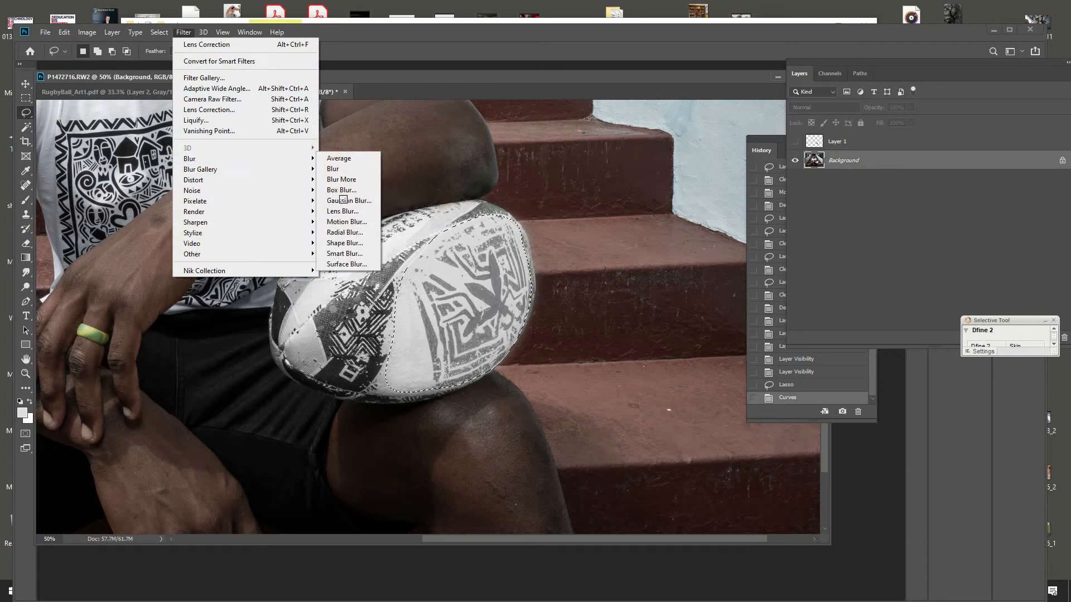
left_click(347, 201)
mouse_move(680, 372)
left_mouse_down()
mouse_move(658, 378)
mouse_move(725, 376)
mouse_move(668, 374)
mouse_move(678, 374)
left_mouse_up()
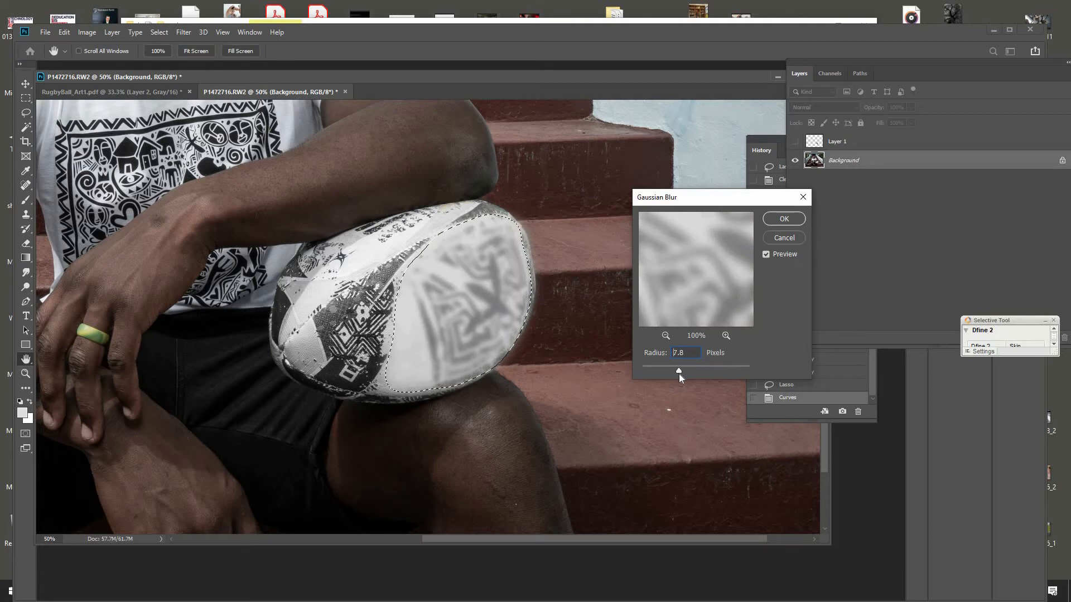
key("Return")
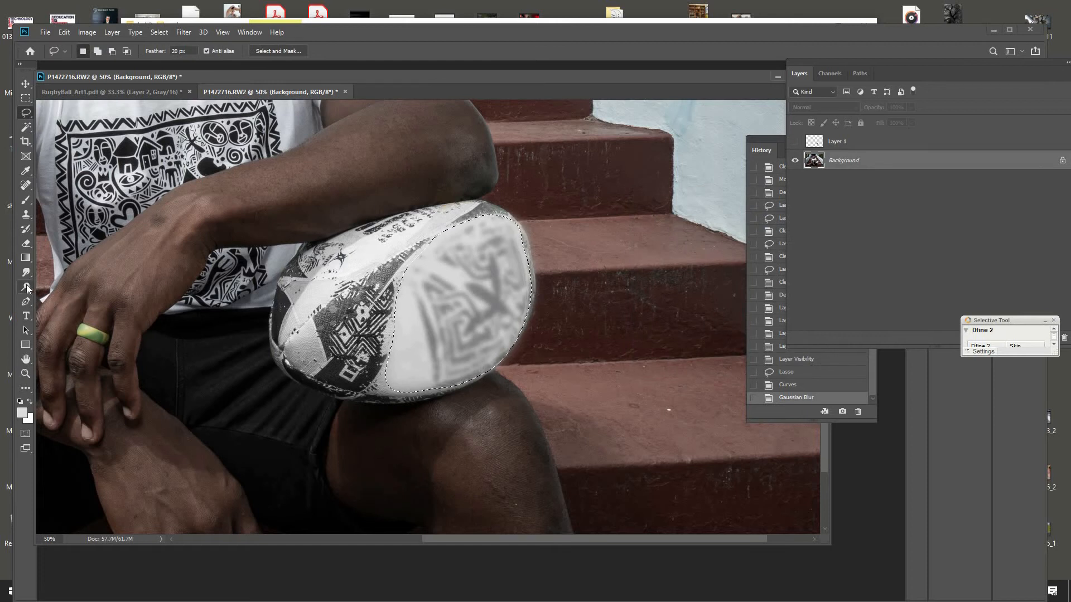
Lighten the blurred print inside the selection with repeated Dodge tool strokes on Midtones at 11% exposure.
left_click_drag(25, 287, 46, 291)
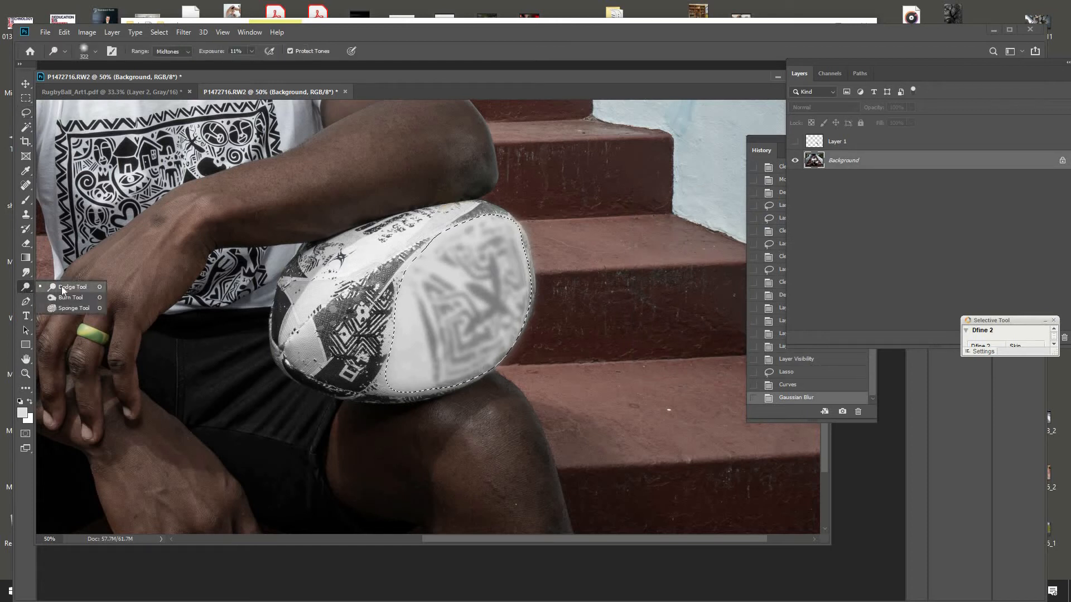
left_click(67, 286)
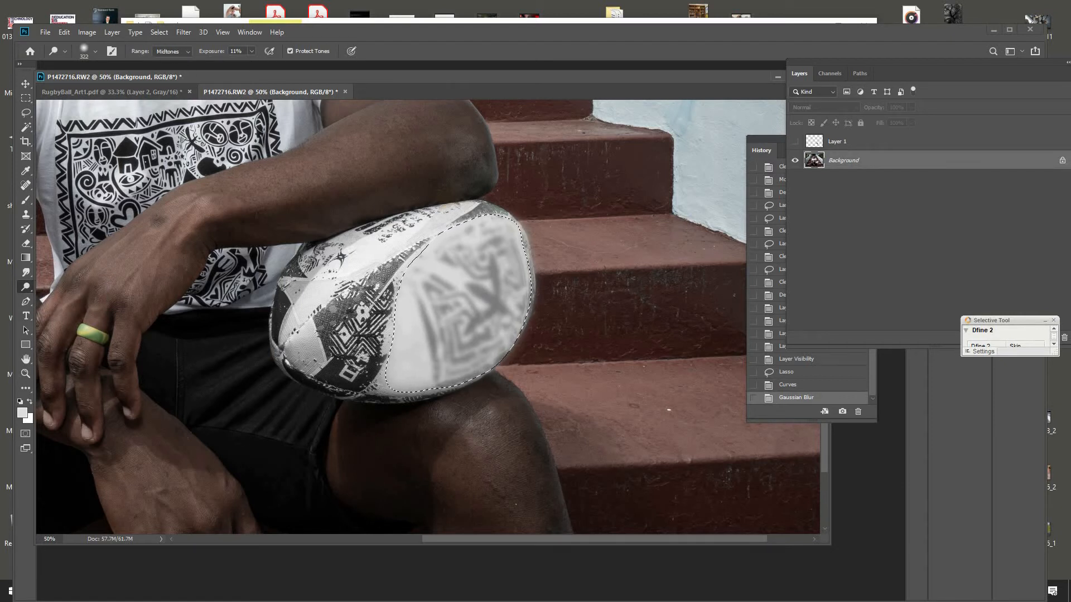
left_click(457, 304)
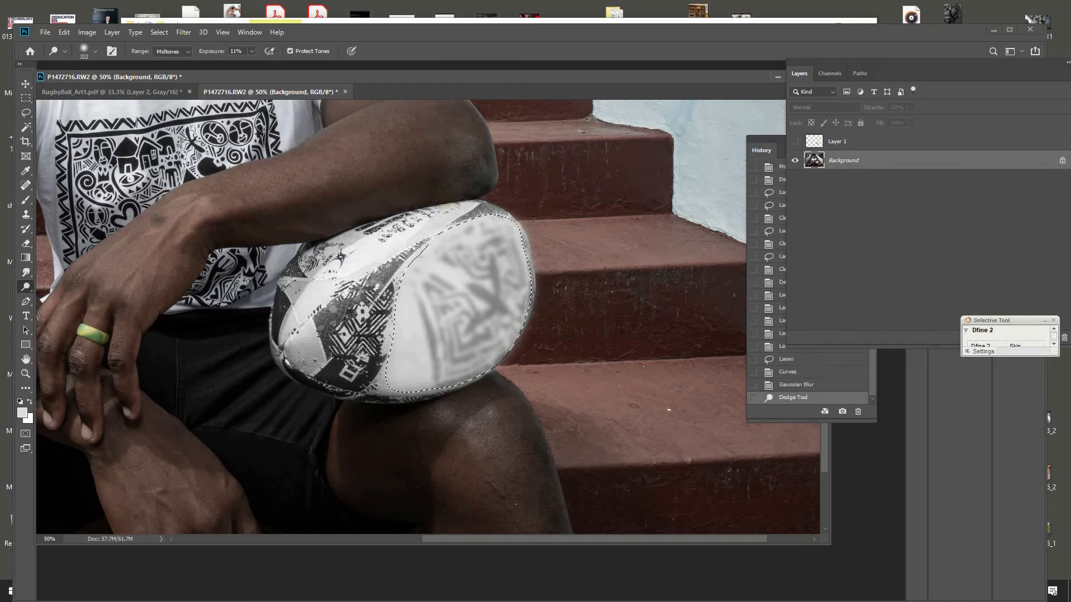
left_click(457, 304)
left_click(457, 304)
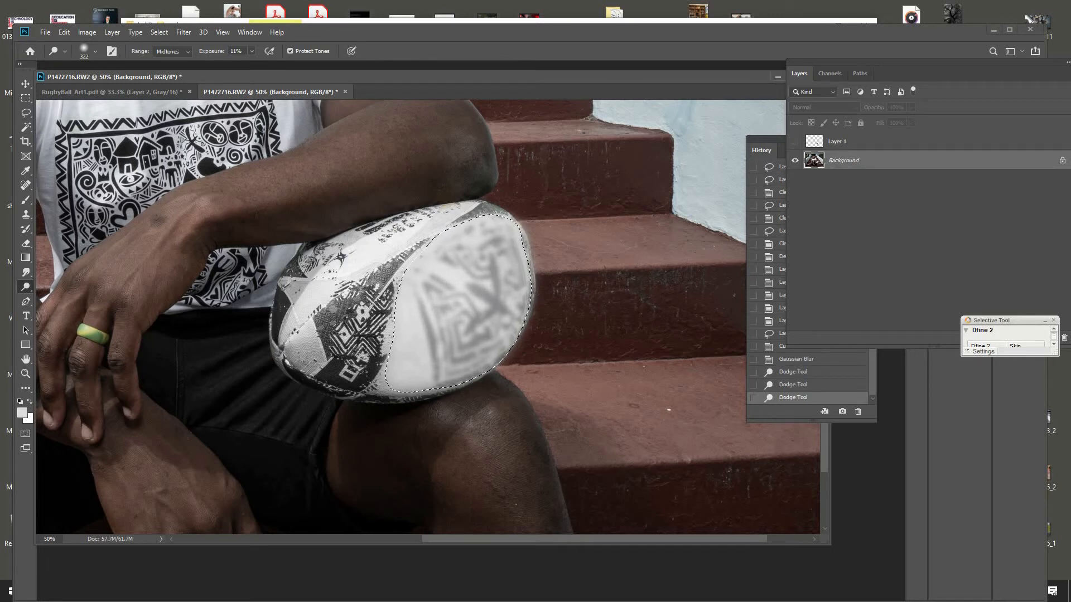
left_click(457, 304)
left_click(457, 304)
left_click(457, 304)
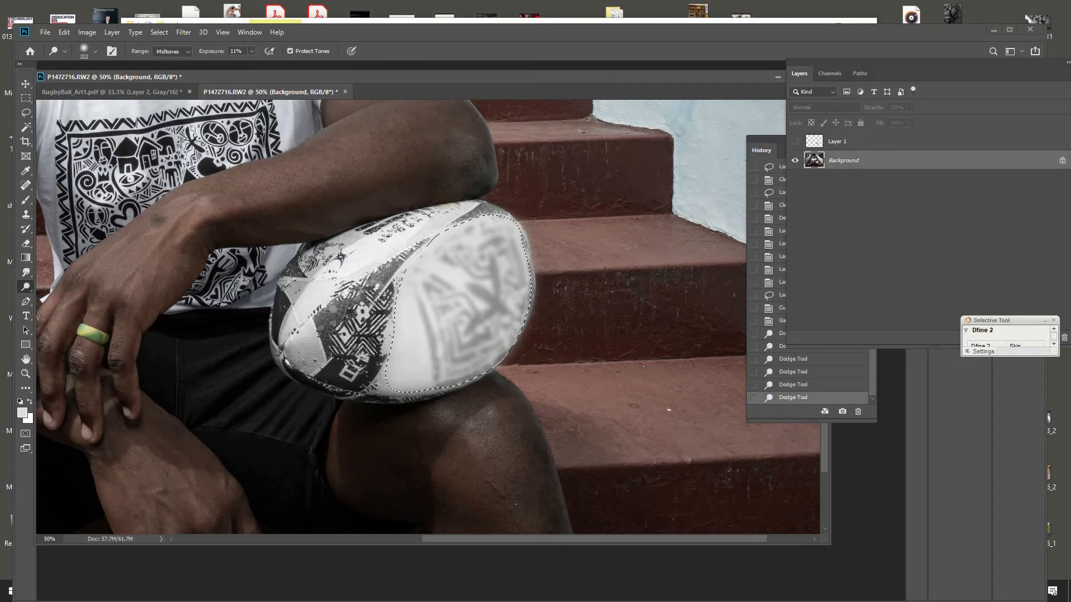
left_click(457, 304)
left_click(457, 304)
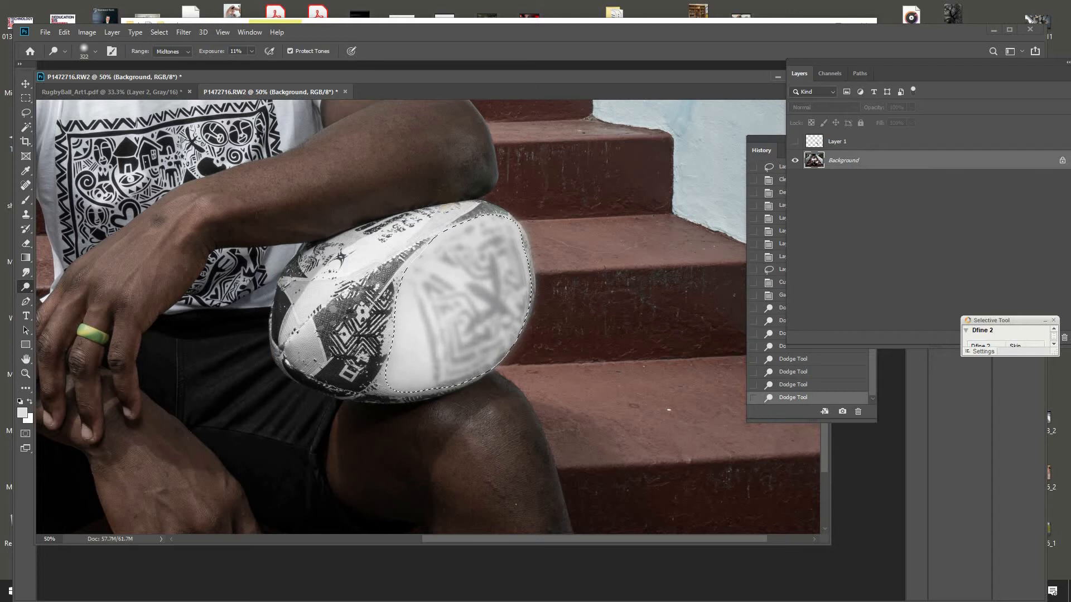
left_click(463, 290)
left_click(463, 290)
left_click(463, 290)
left_click(463, 290)
left_click(463, 290)
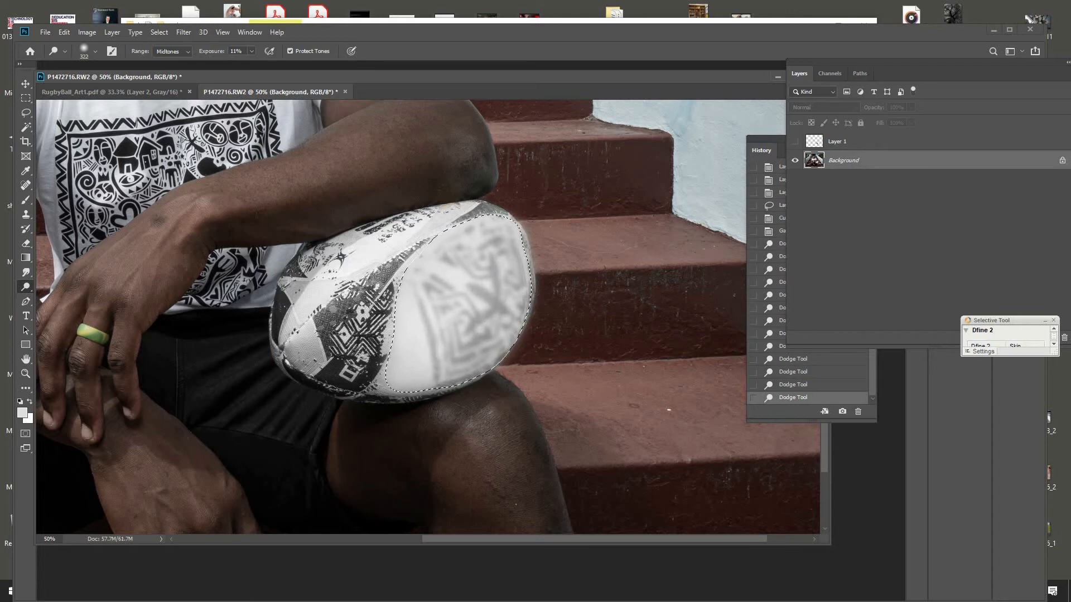
left_click(463, 290)
left_click(463, 290)
left_click(463, 290)
left_click(463, 290)
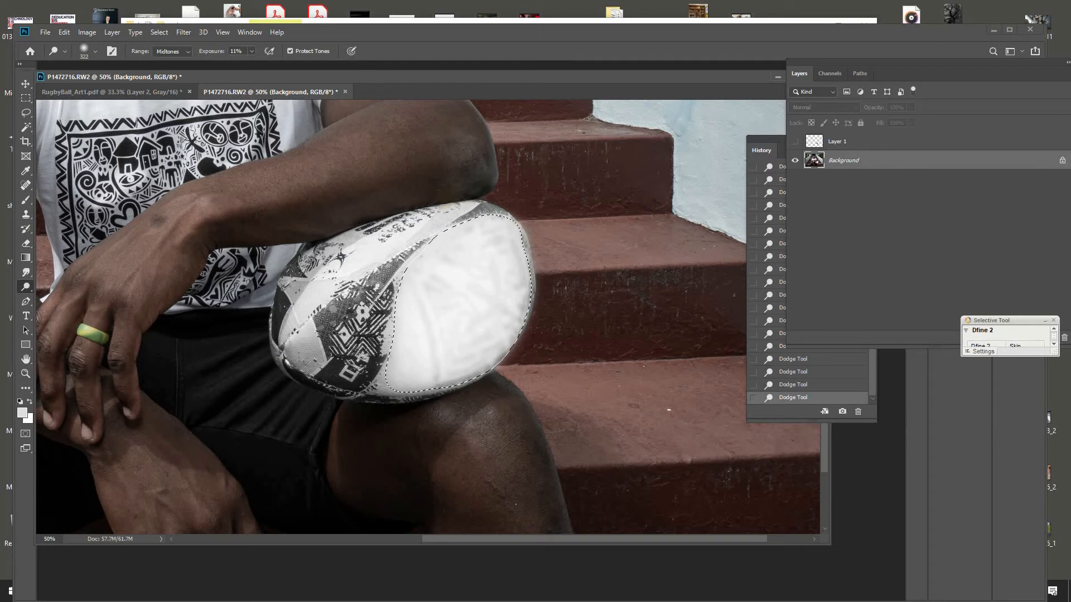
Smooth the dodged panel with a second Gaussian Blur at a 5.2 px radius.
left_click(184, 32)
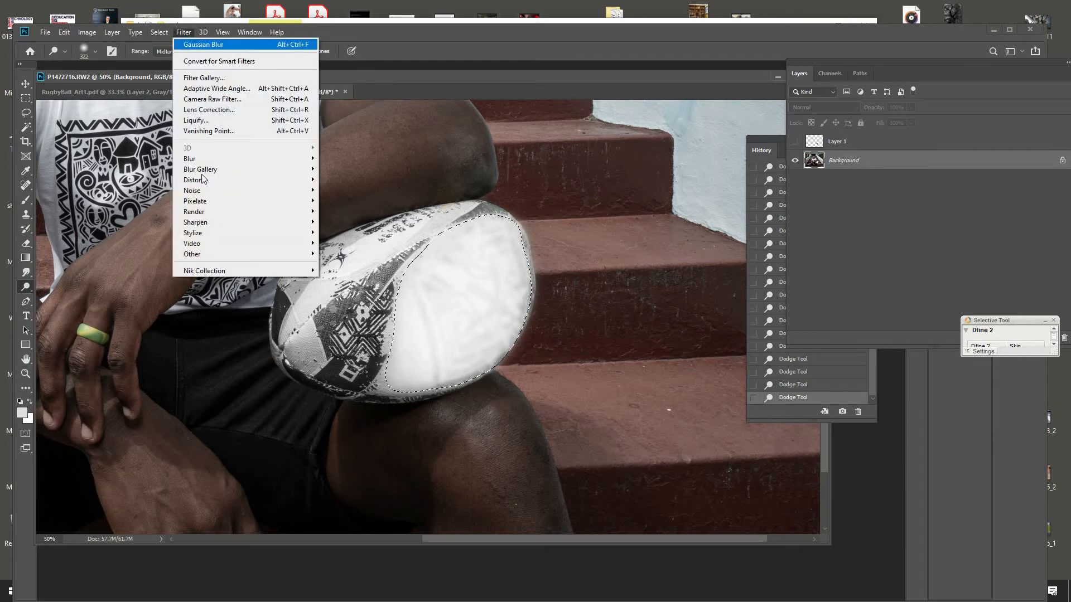
mouse_move(207, 161)
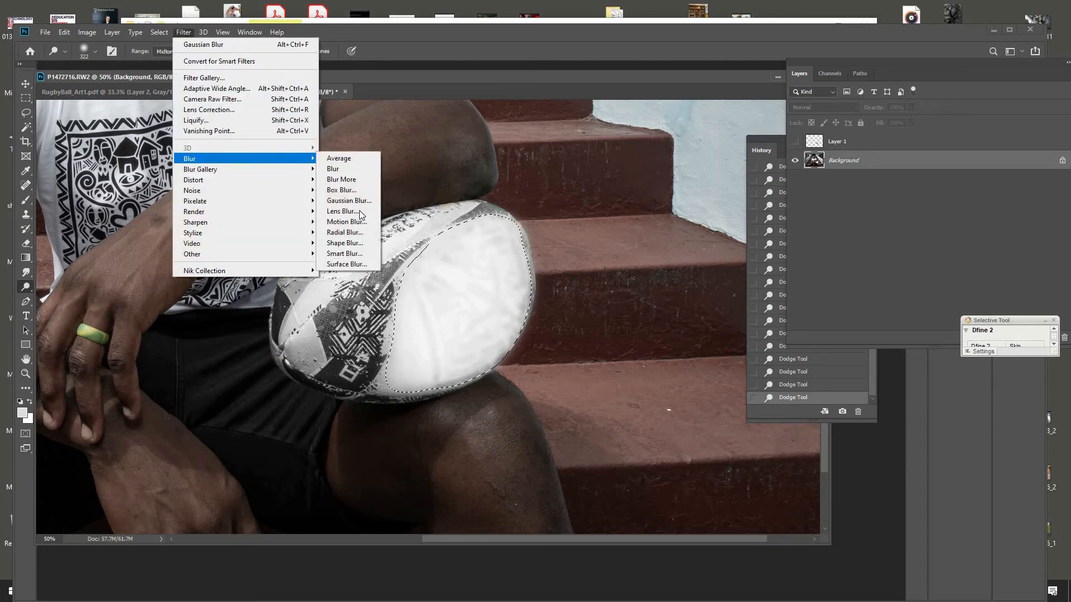
left_click(348, 201)
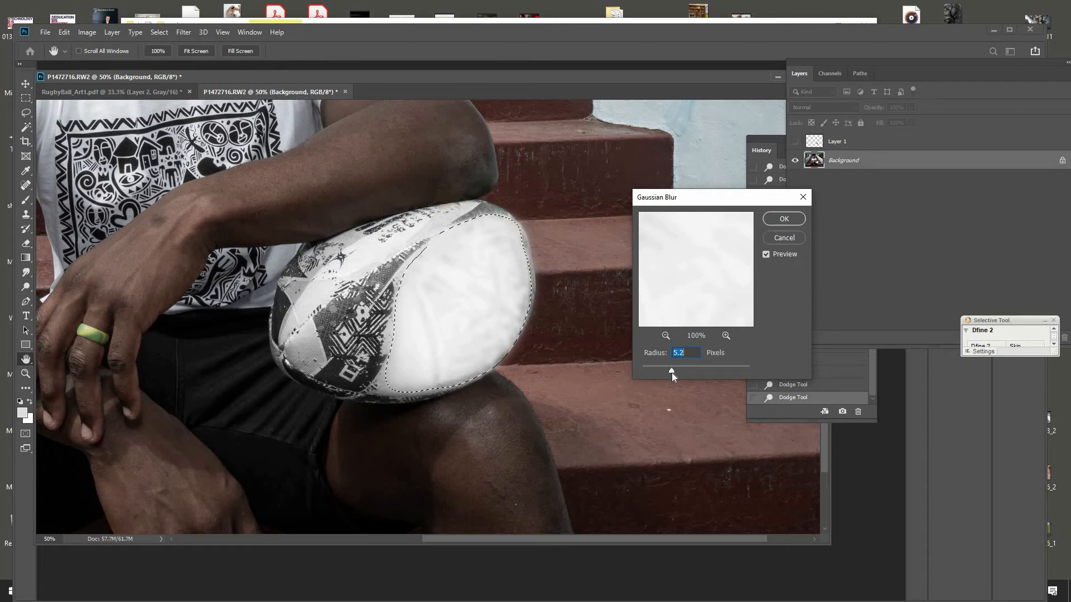
left_click(783, 219)
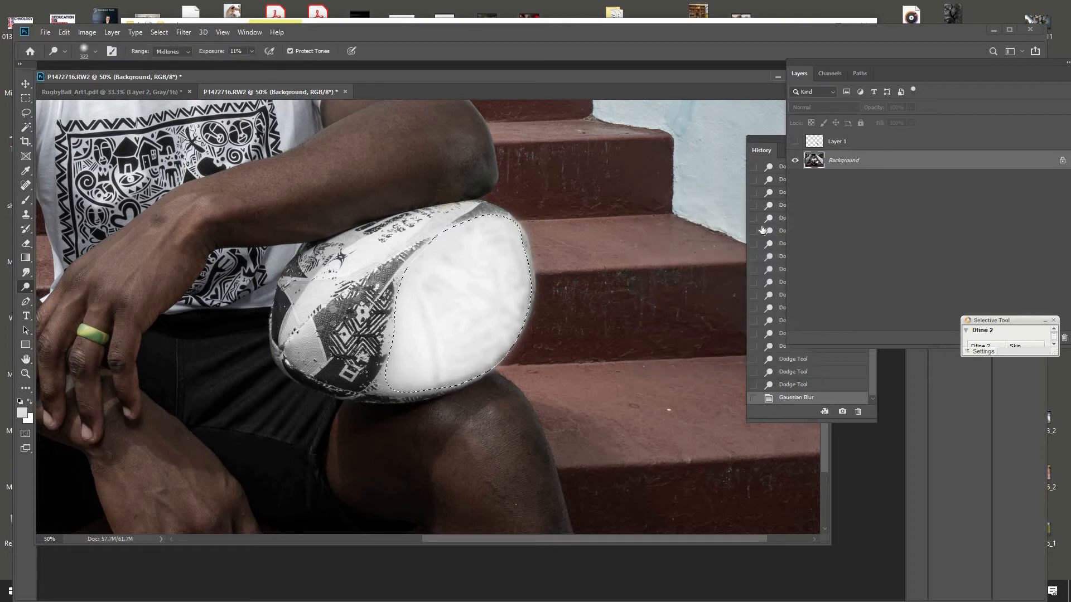
Darken the smoothed panel slightly with Curves, mapping midtone input 122 to output 117.
key("ctrl+m")
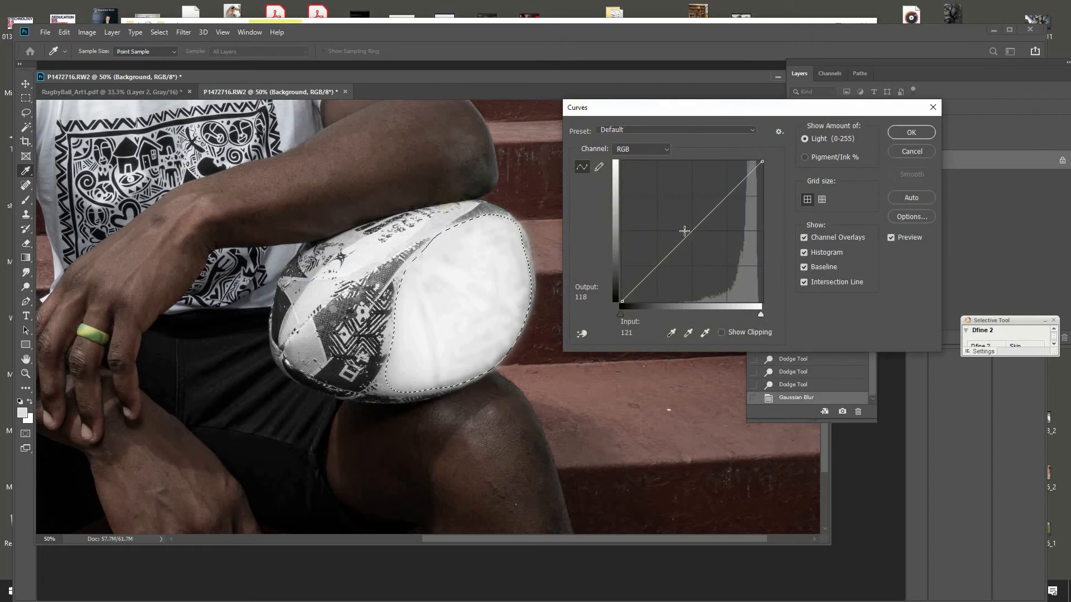
left_click_drag(684, 231, 689, 237)
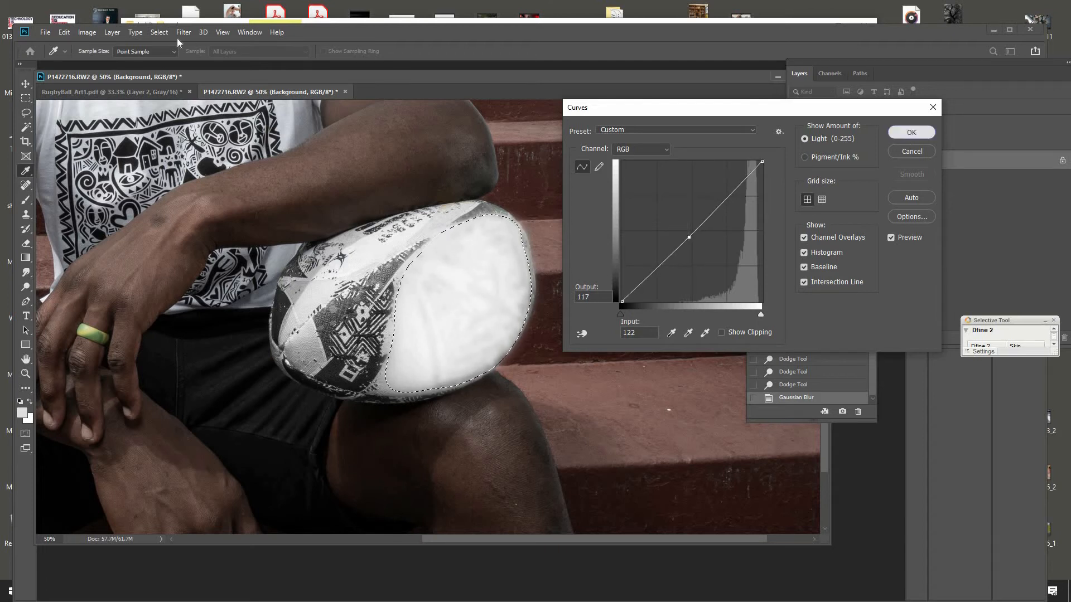
left_click(911, 133)
Apply the Grain texture filter to the blank panel with reduced intensity, contrast 50 and the Regular grain type.
left_click(184, 31)
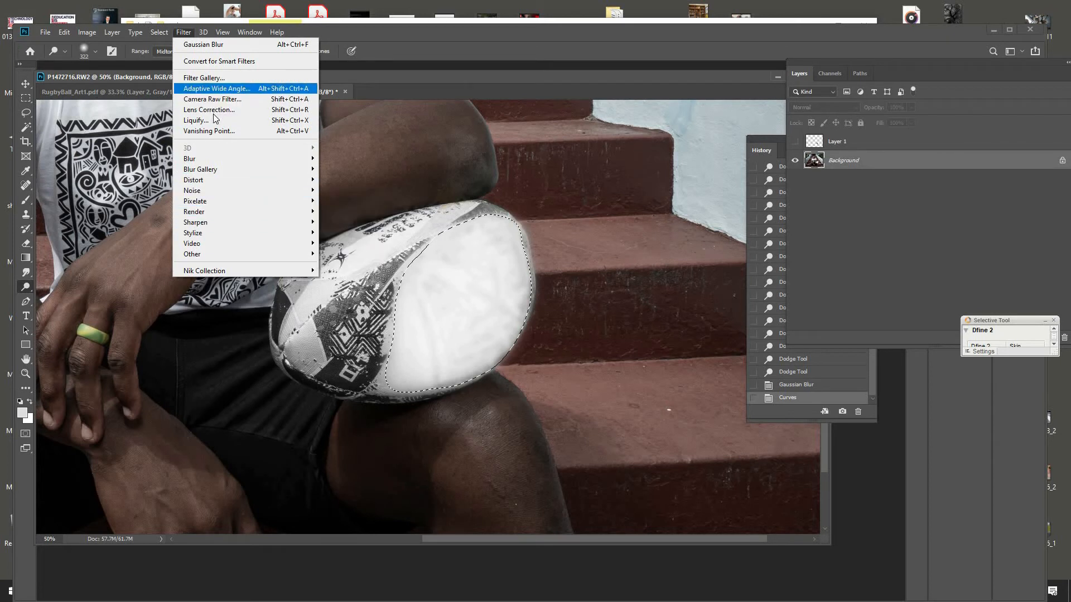
key("Return")
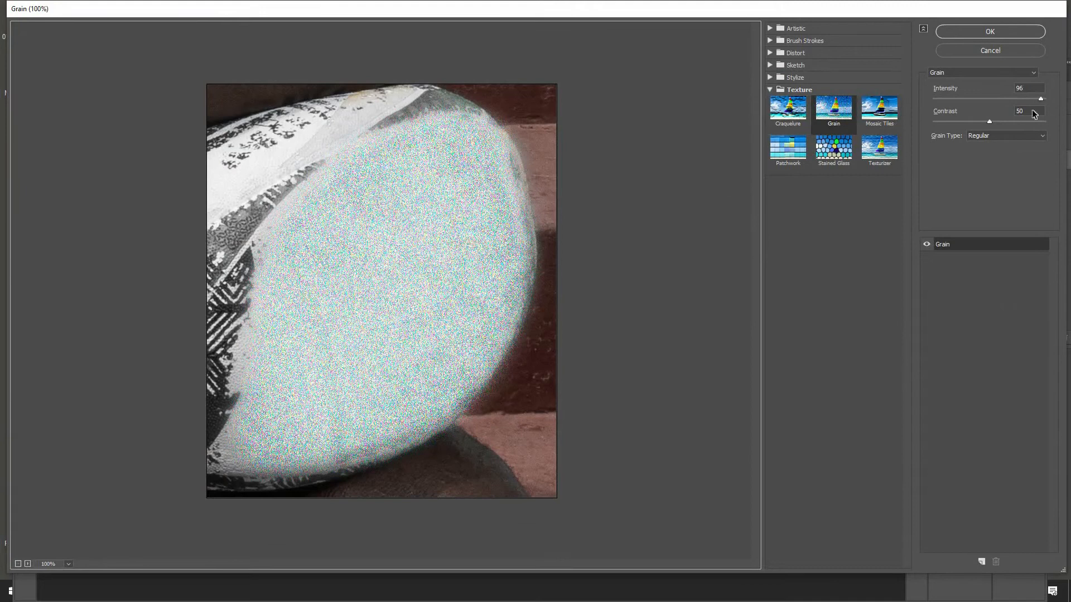
left_click_drag(1041, 99, 1021, 118)
left_click(995, 32)
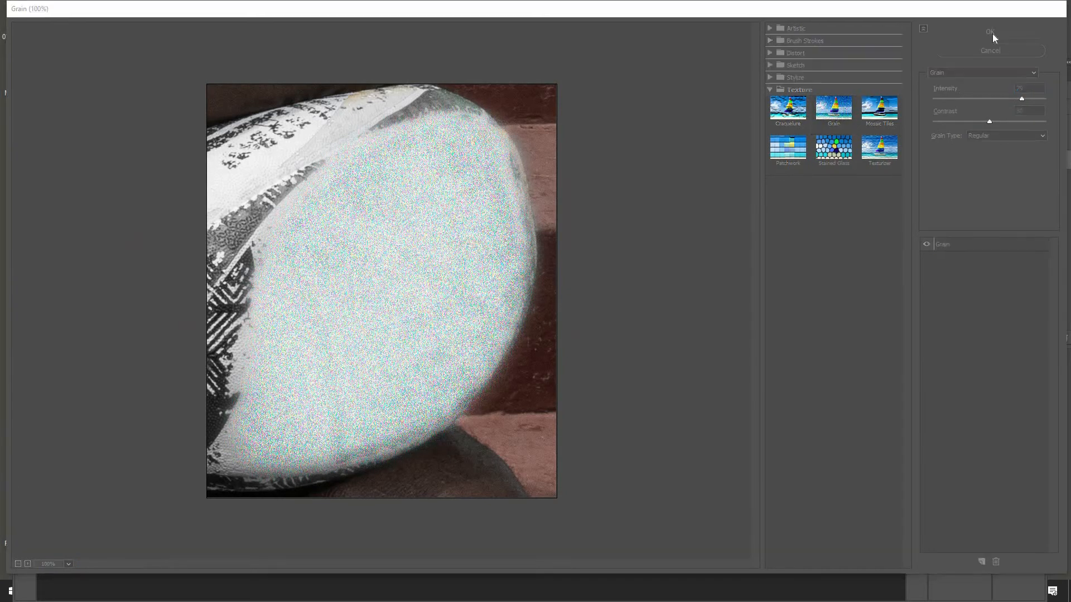
Desaturate the grainy blank panel with Hue/Saturation to remove the colored specks from its texture.
key("ctrl+u")
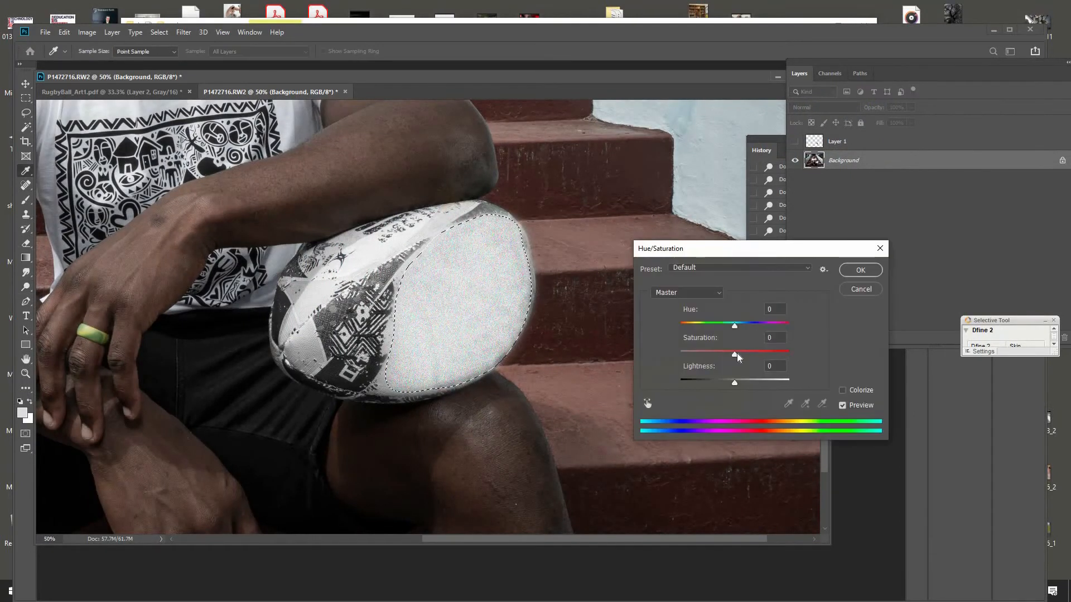
left_click_drag(735, 356, 623, 356)
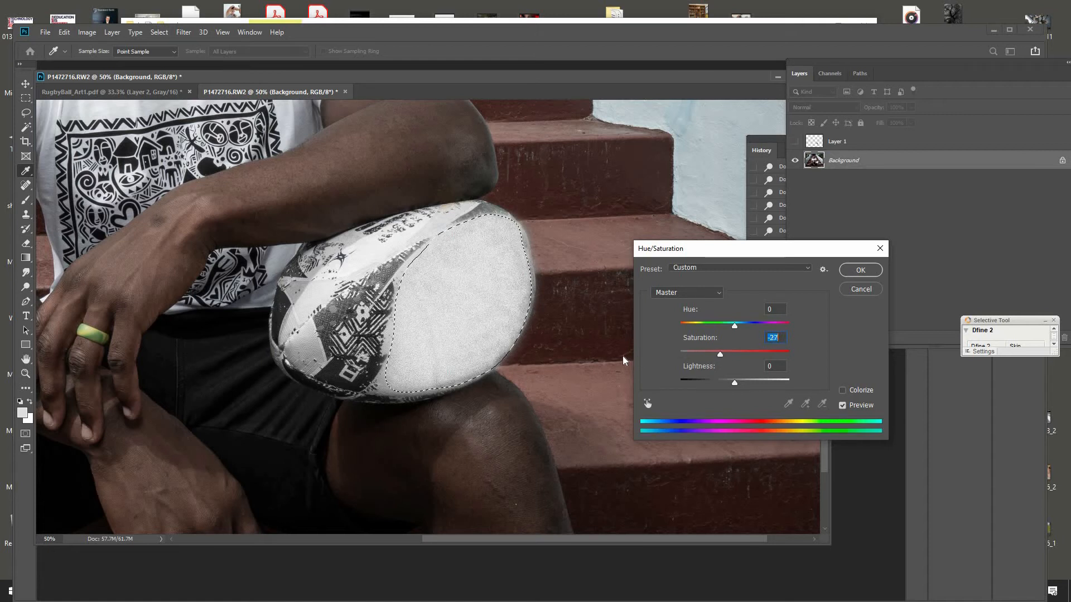
left_click(861, 272)
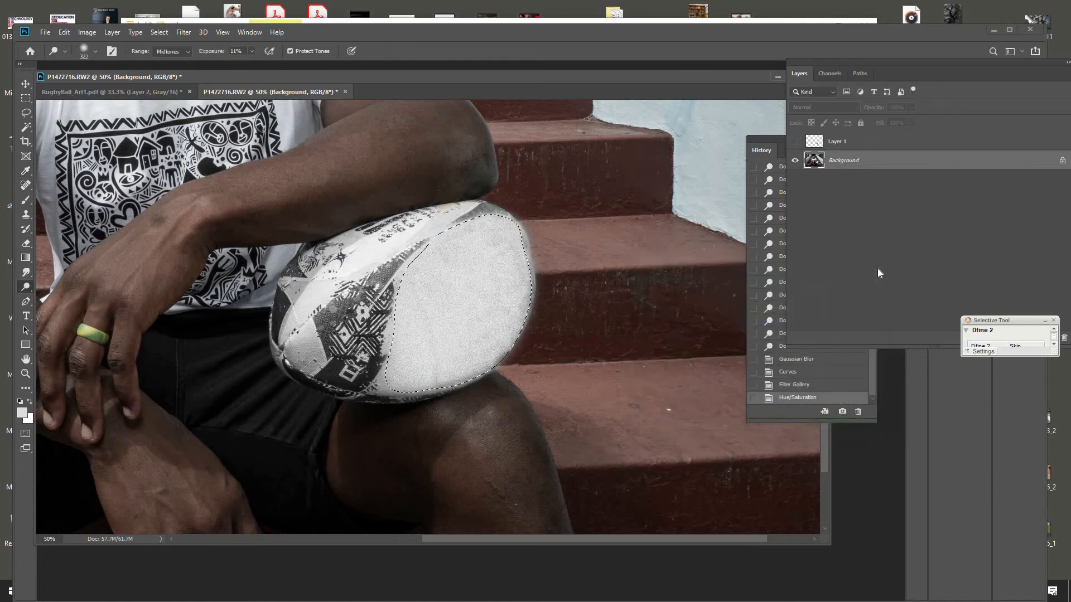
Show the insect artwork layer and nudge the artwork into place over the blank ball panel, clearing the selection.
left_click(796, 141)
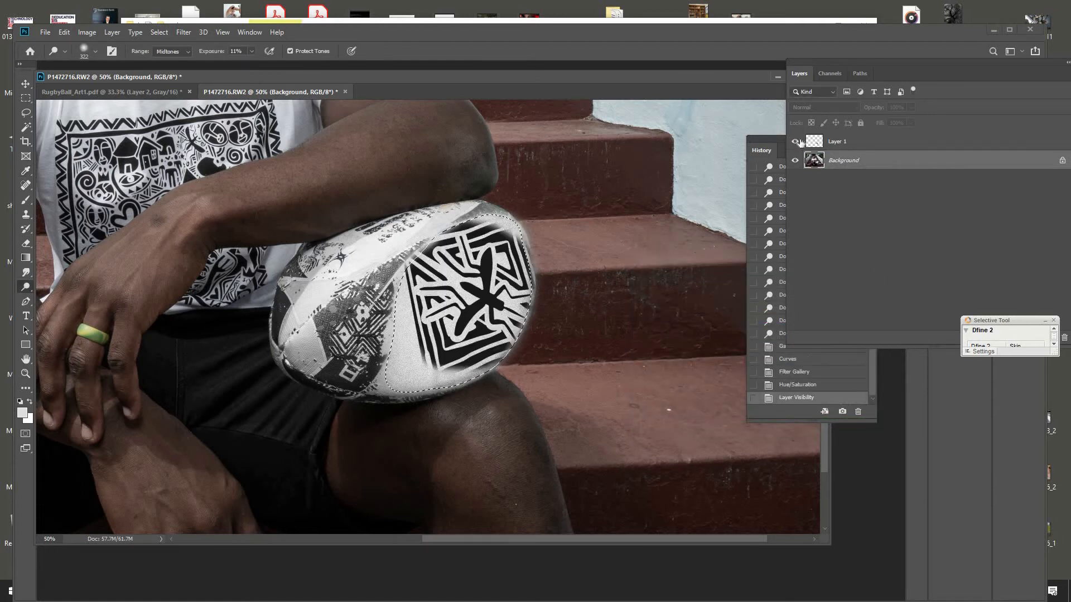
left_click(843, 142)
left_click(26, 83)
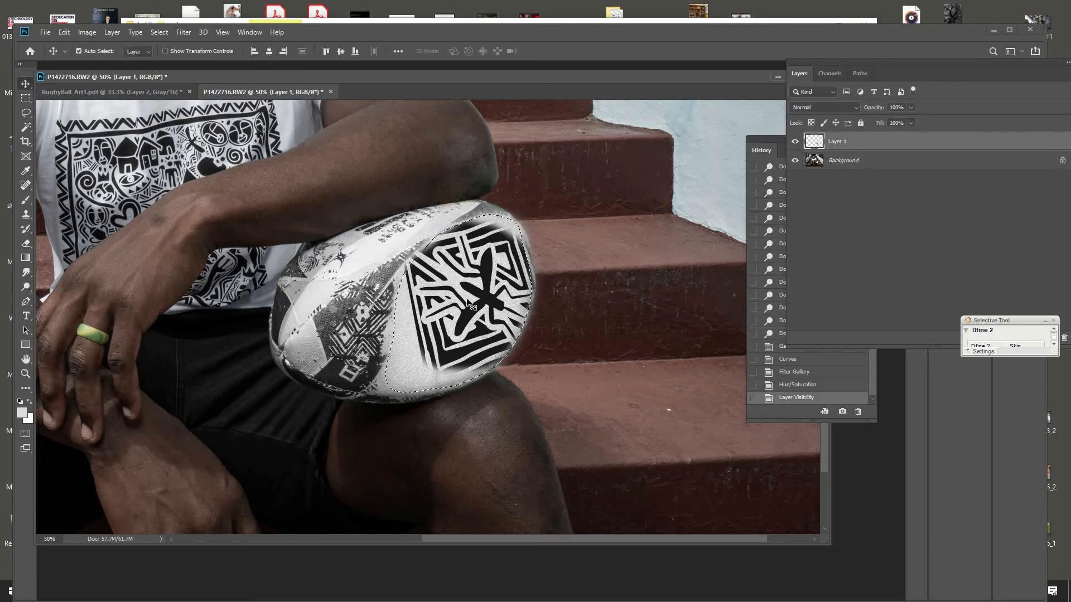
left_click_drag(468, 304, 461, 308)
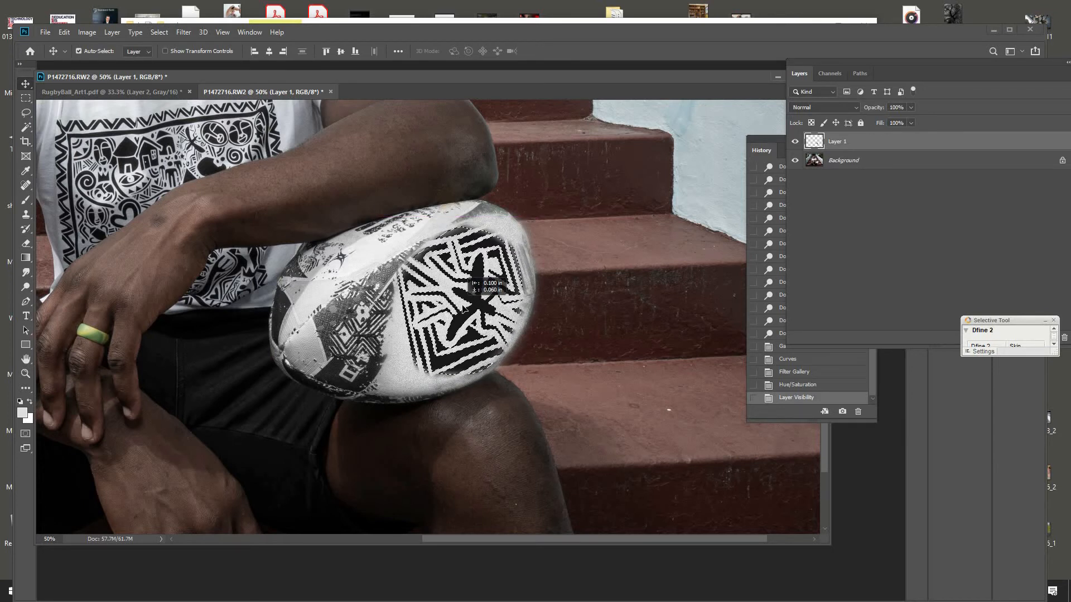
left_click(563, 324)
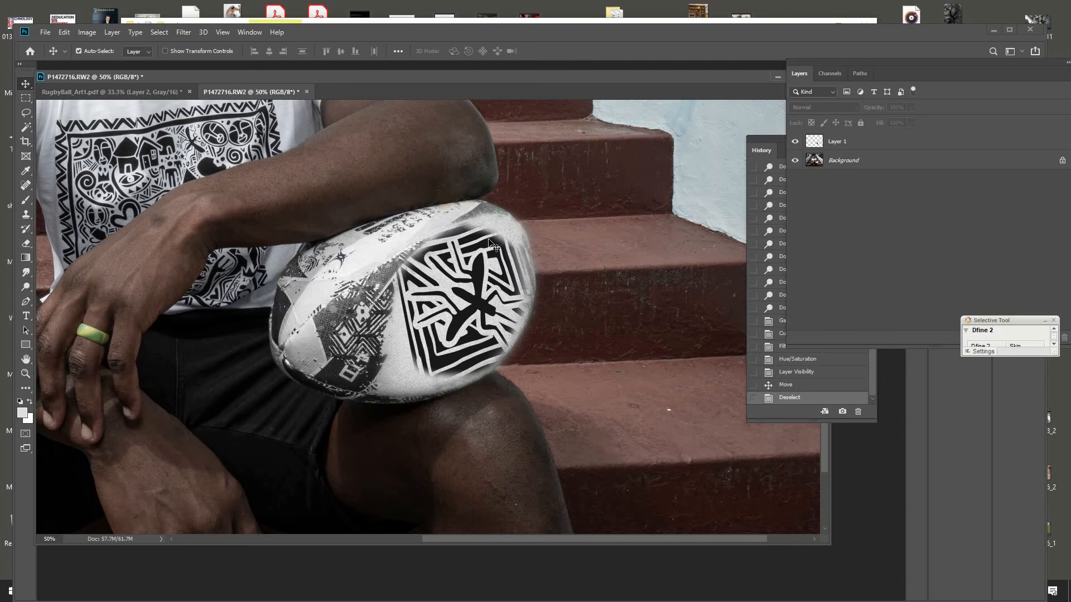
left_click_drag(491, 245, 492, 249)
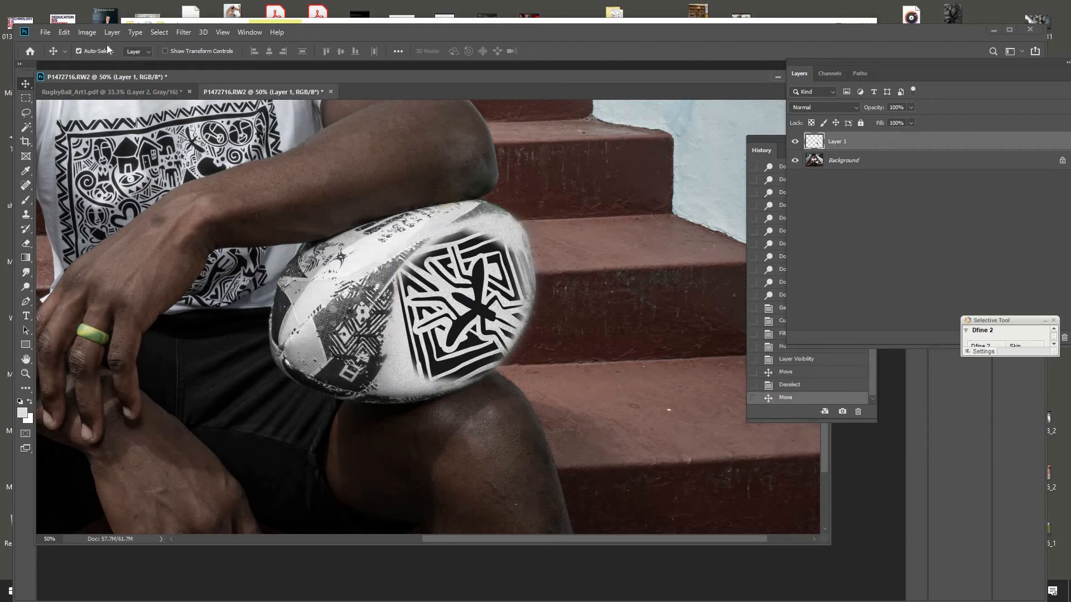
Transform the insect artwork by shifting its lower-left and upper corners slightly to follow the ball's curved panel.
left_click(63, 32)
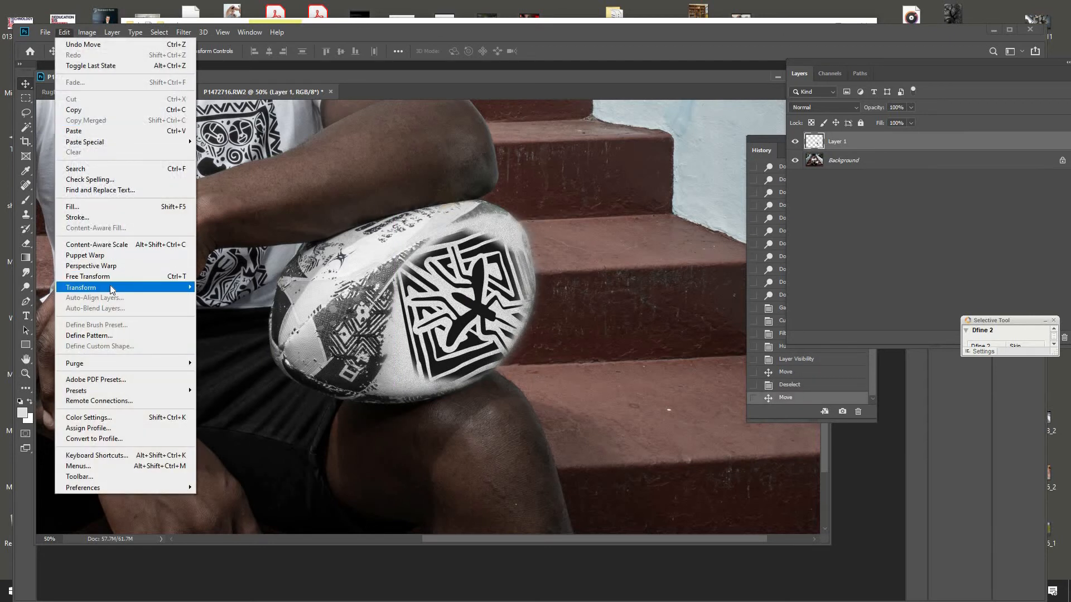
mouse_move(167, 288)
left_click(217, 325)
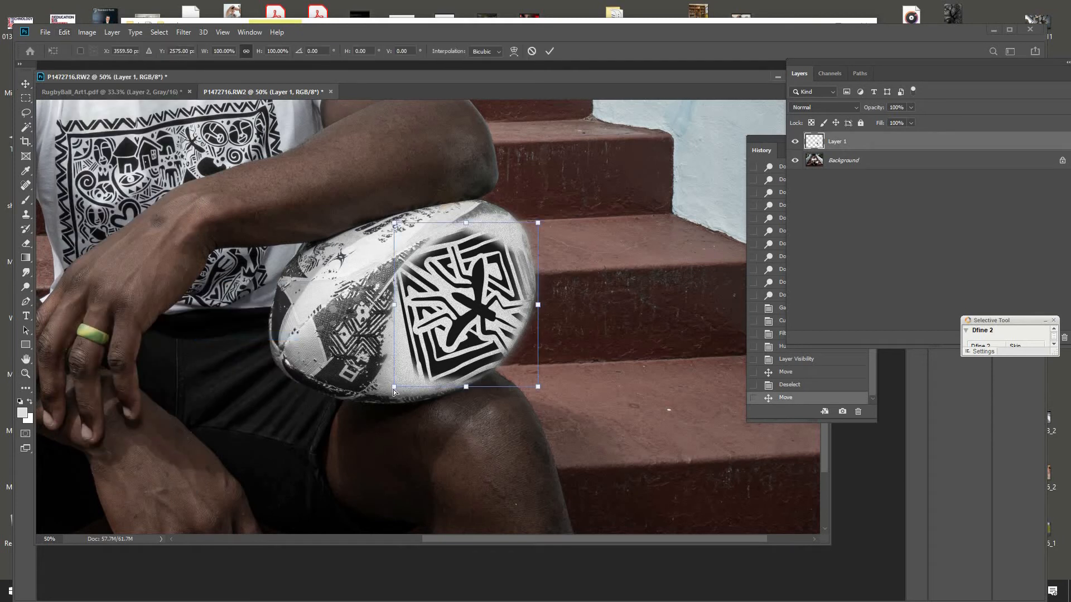
left_click_drag(390, 390, 389, 398)
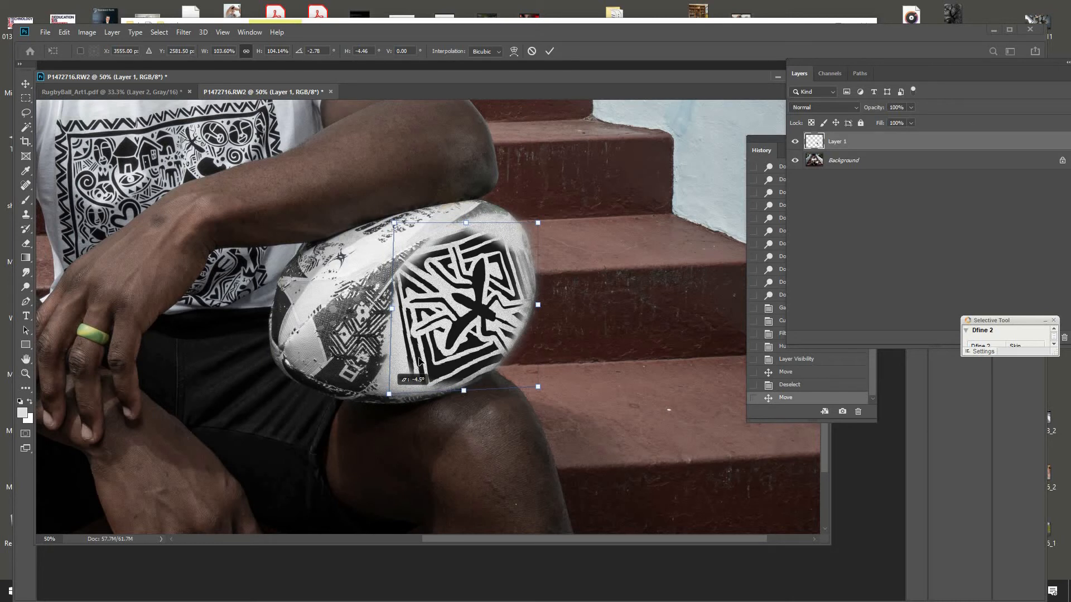
left_click_drag(537, 221, 533, 213)
left_click_drag(396, 226, 394, 231)
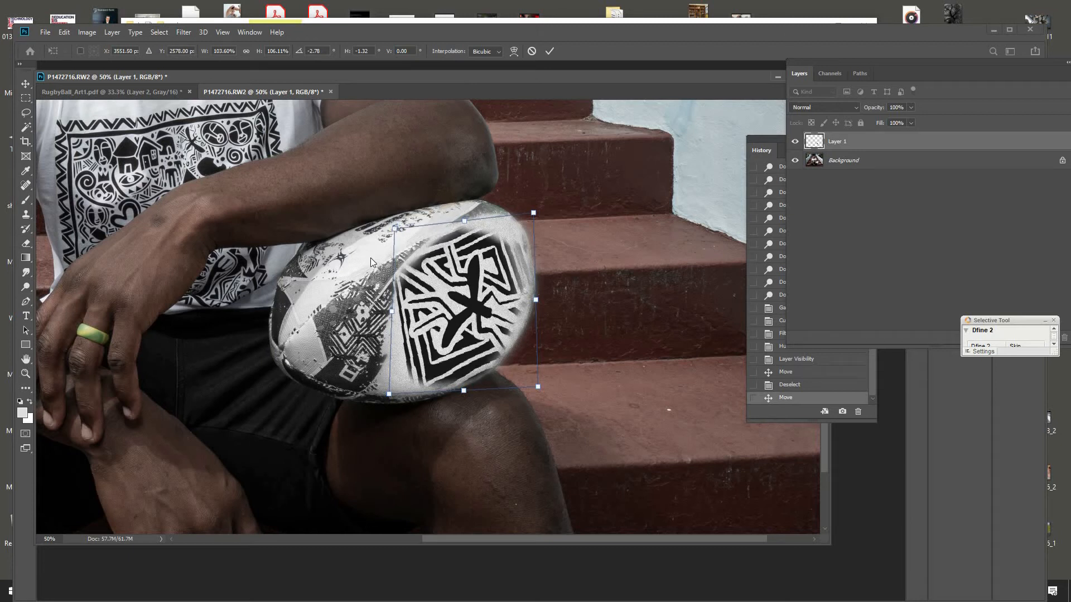
key("Return")
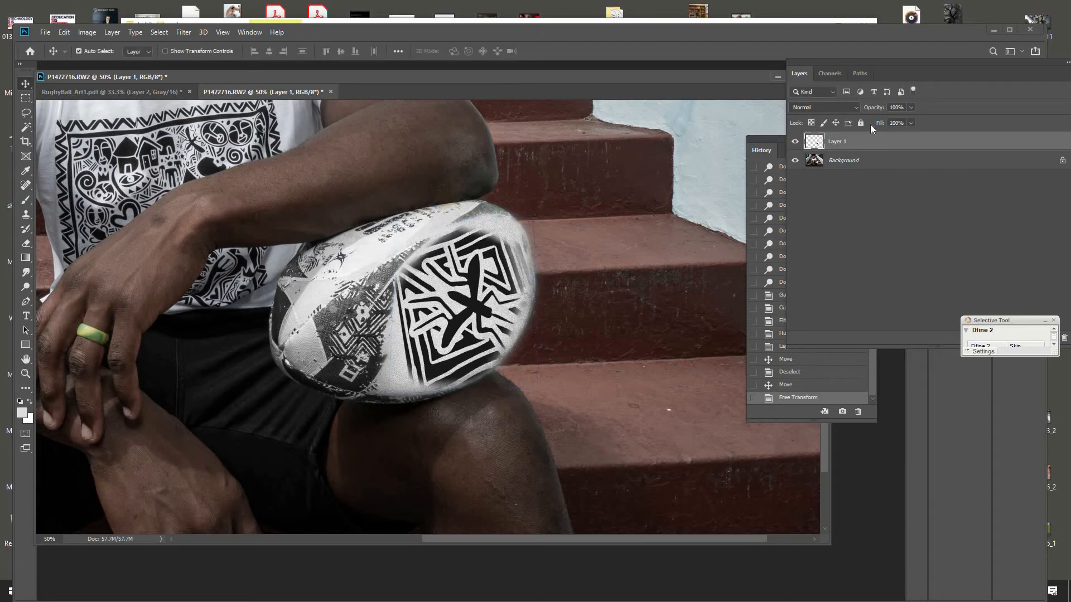
Apply the last Filter Gallery grain effect to the insect artwork layer twice.
left_click(183, 32)
left_click(205, 41)
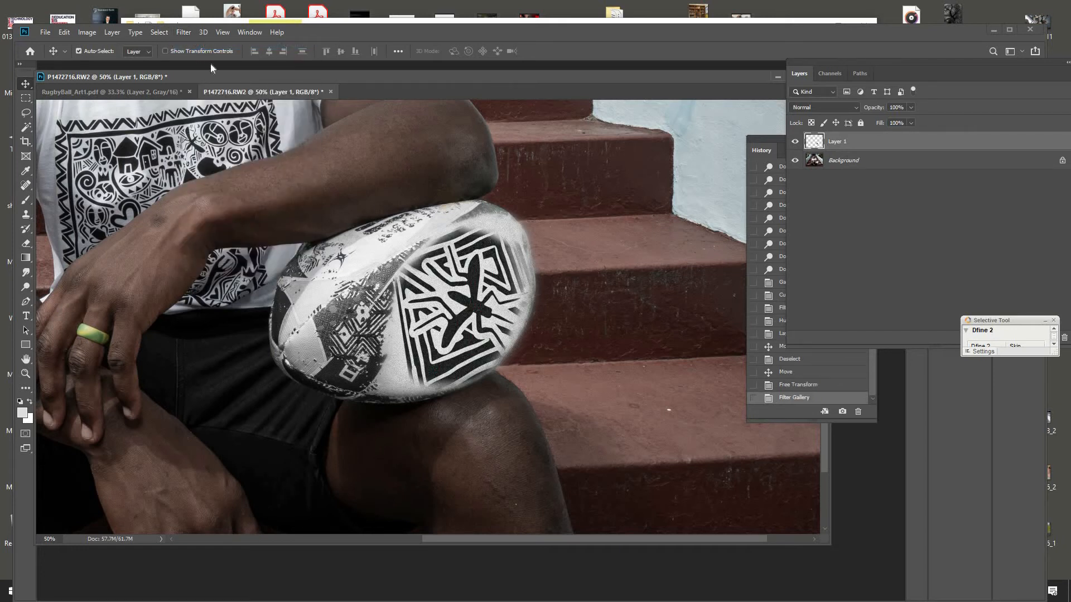
left_click(183, 32)
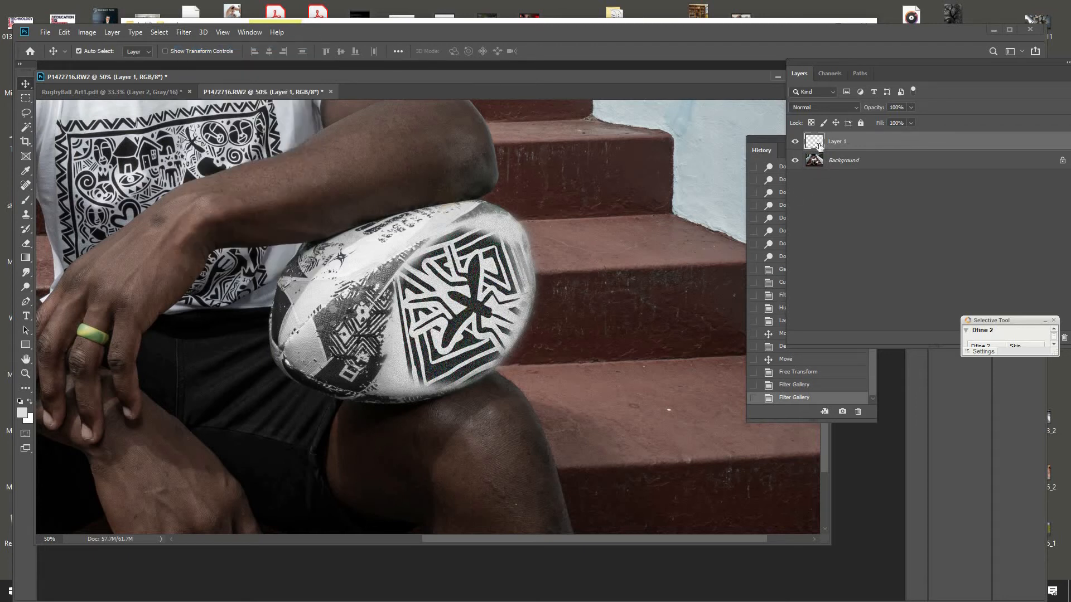
Fully desaturate the grained insect artwork with Hue/Saturation, setting saturation to -100.
key("ctrl+u")
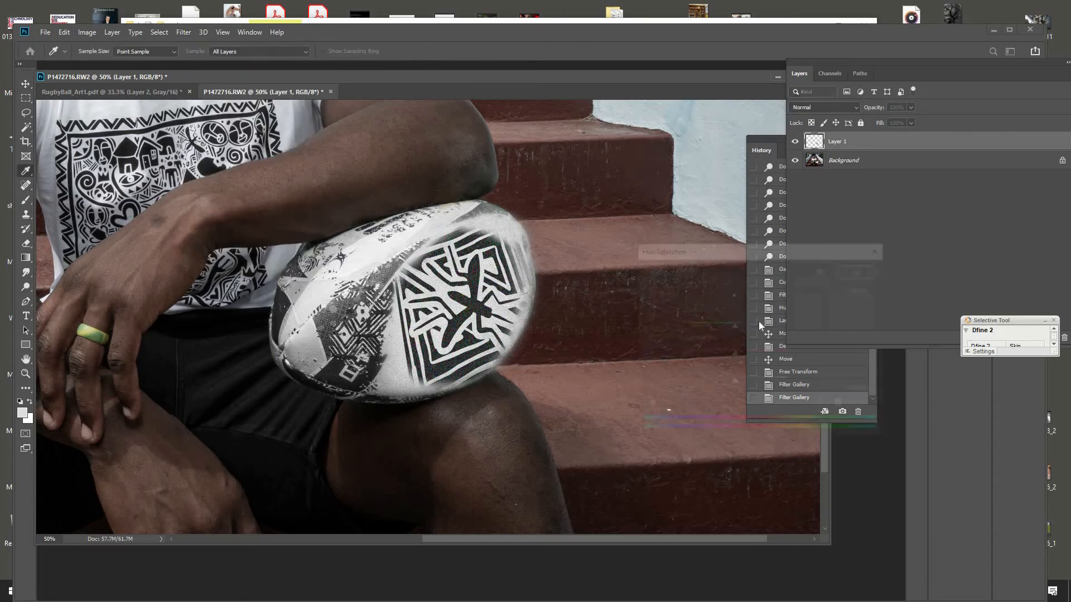
left_click_drag(734, 354, 634, 367)
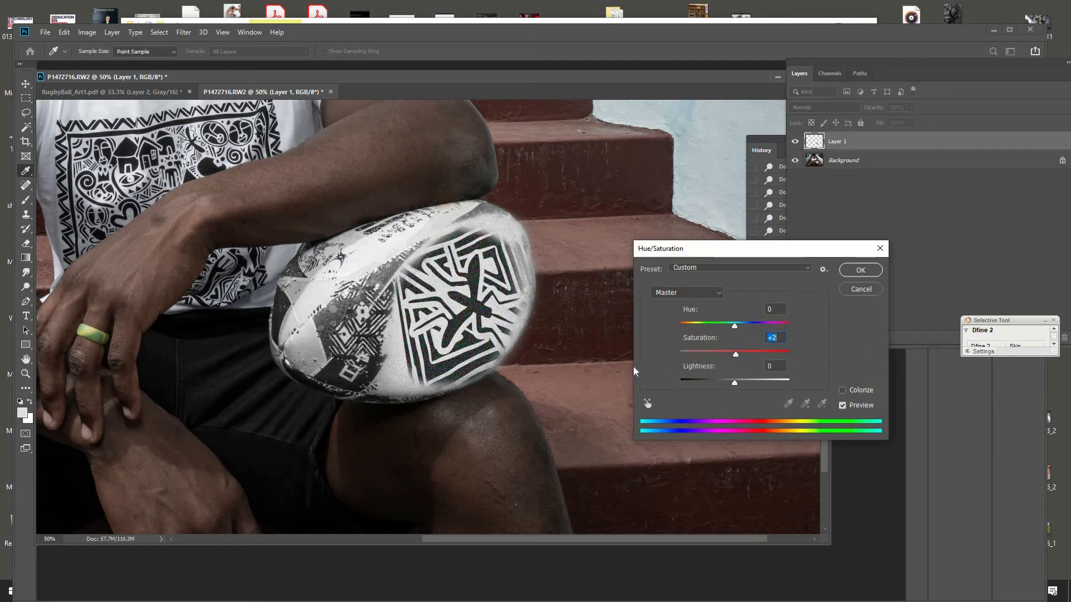
left_click(859, 270)
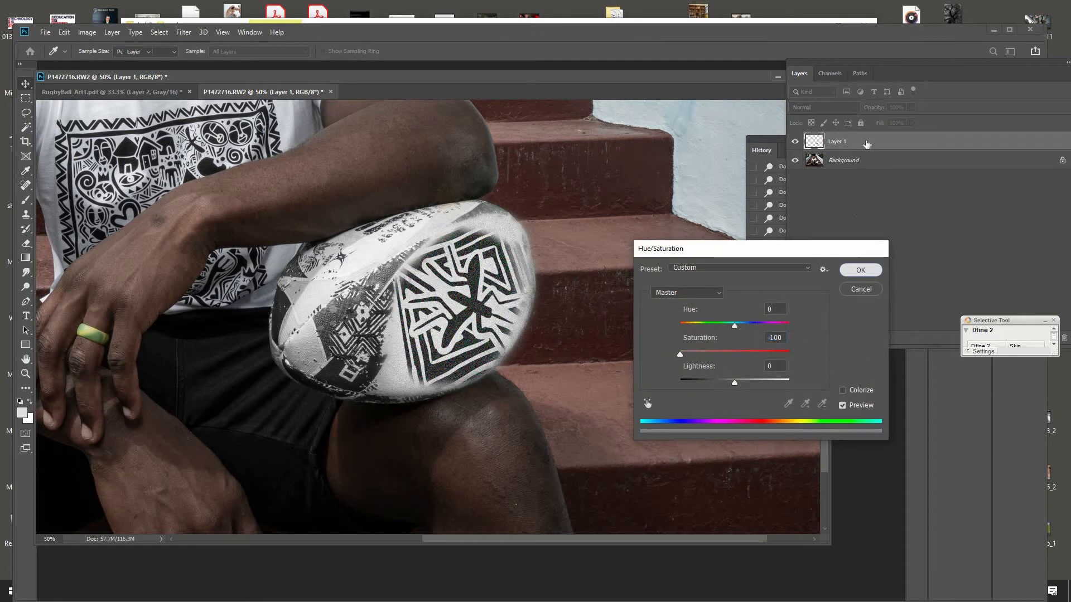
Reduce the insect artwork layer's opacity to 89%.
left_click_drag(878, 62, 705, 243)
left_click(699, 219)
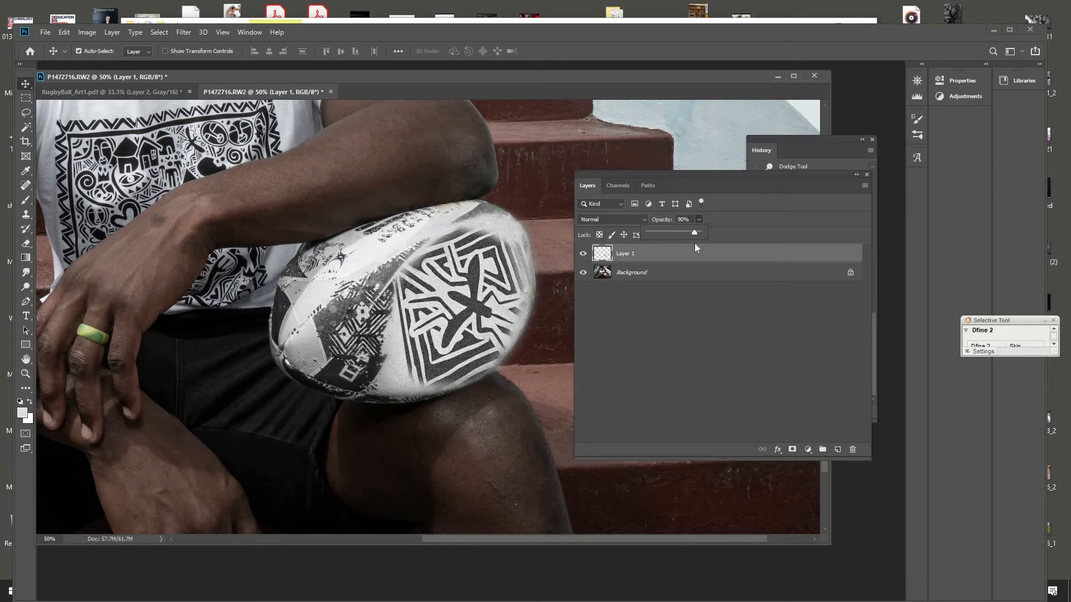
left_click_drag(694, 243, 693, 243)
left_click_drag(674, 181, 809, 254)
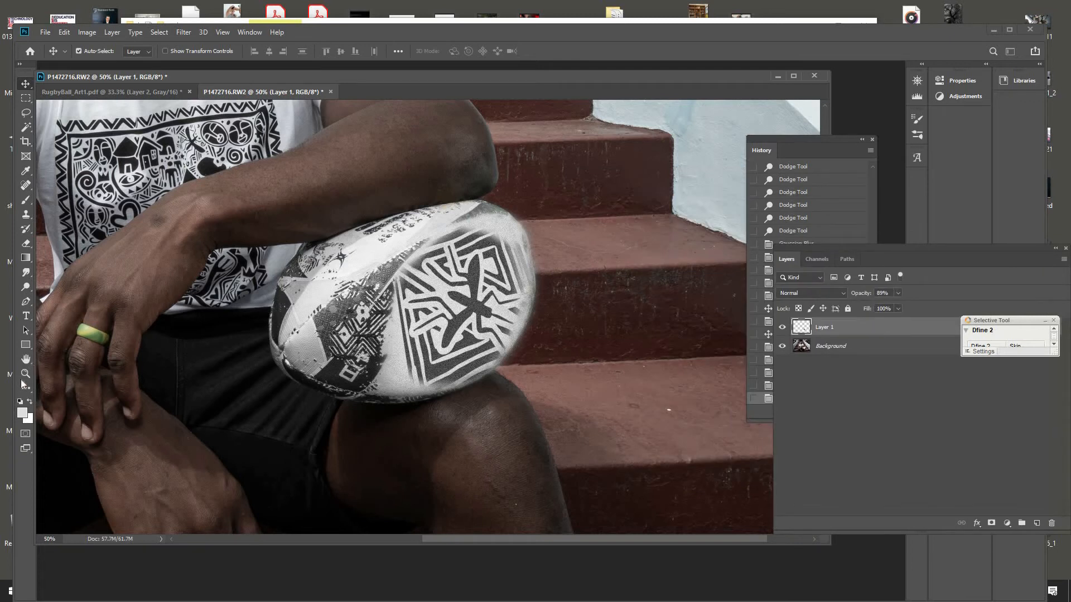
Lighten the dark printed pattern beside the artwork on the Background layer using a 190 px Dodge tool on Shadows at 17% exposure.
left_click(26, 373)
left_click(318, 351)
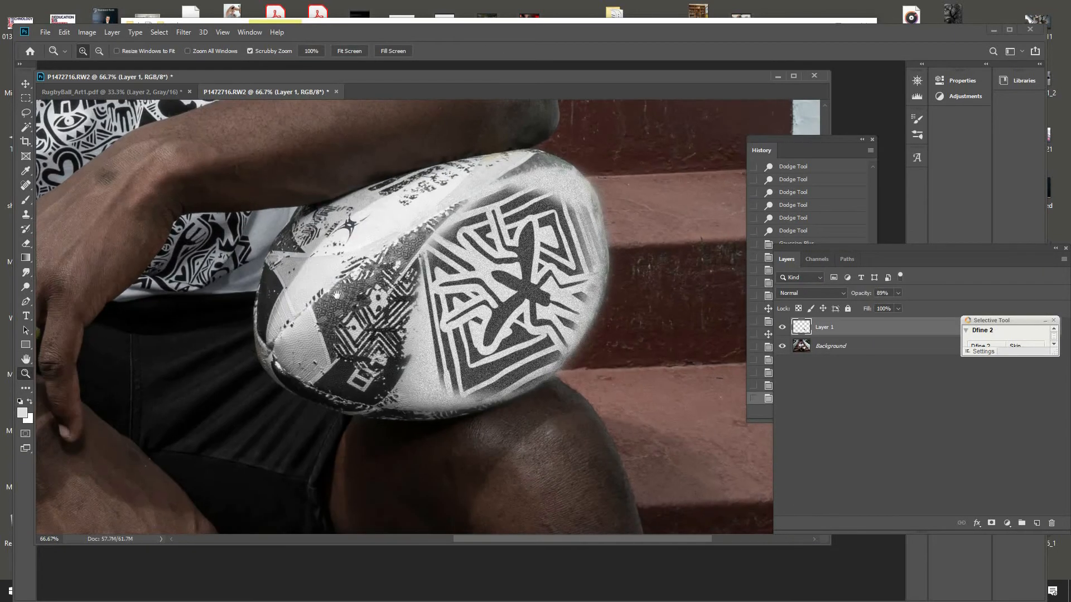
left_click_drag(329, 357, 343, 270)
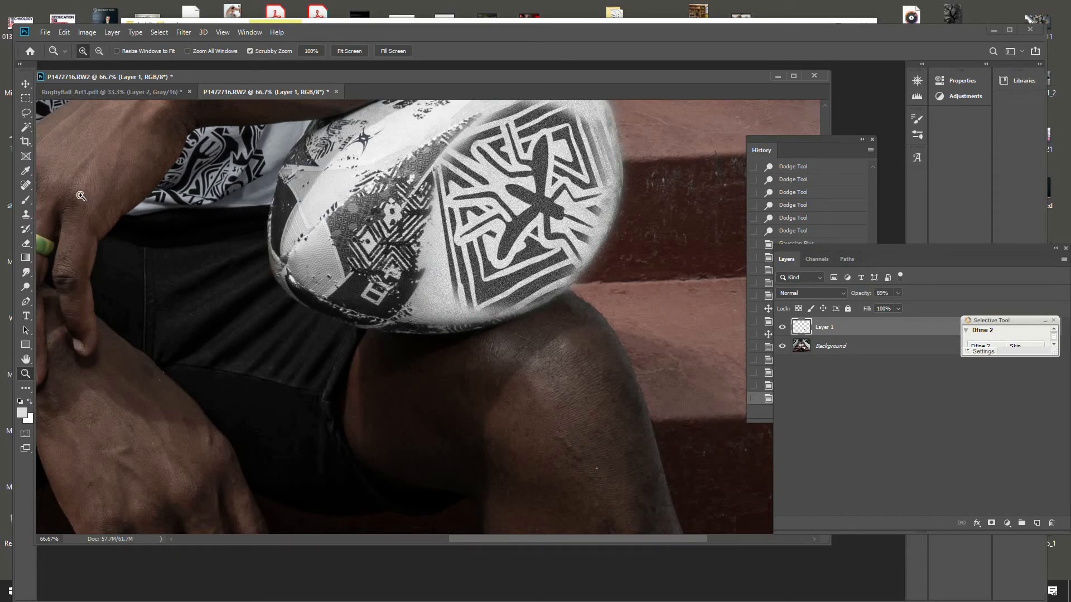
left_click(26, 287)
left_click(62, 286)
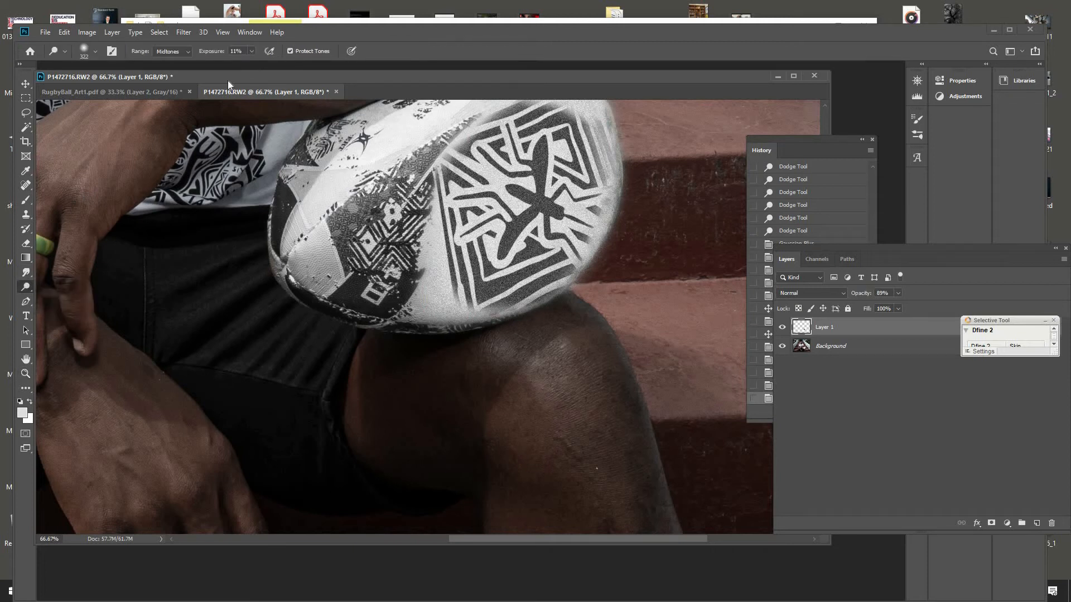
left_click(252, 51)
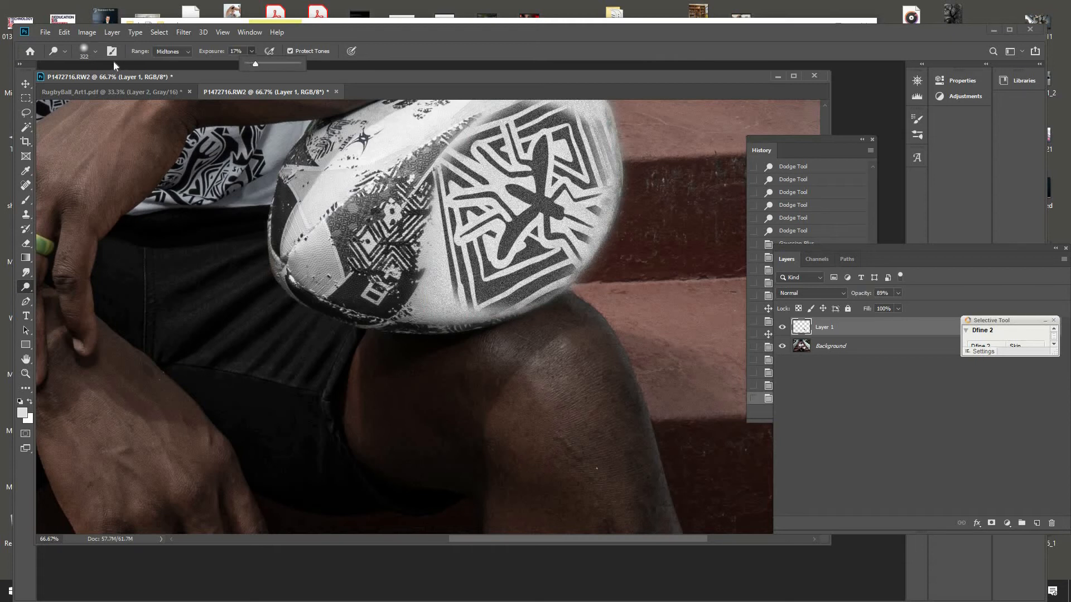
left_click(95, 51)
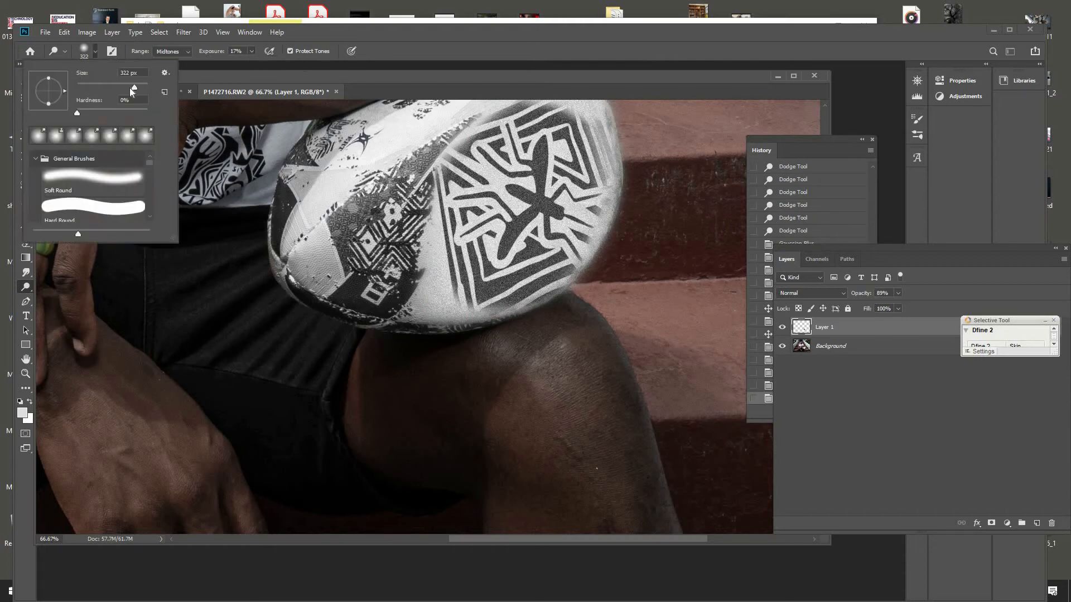
left_click(187, 53)
left_click(185, 56)
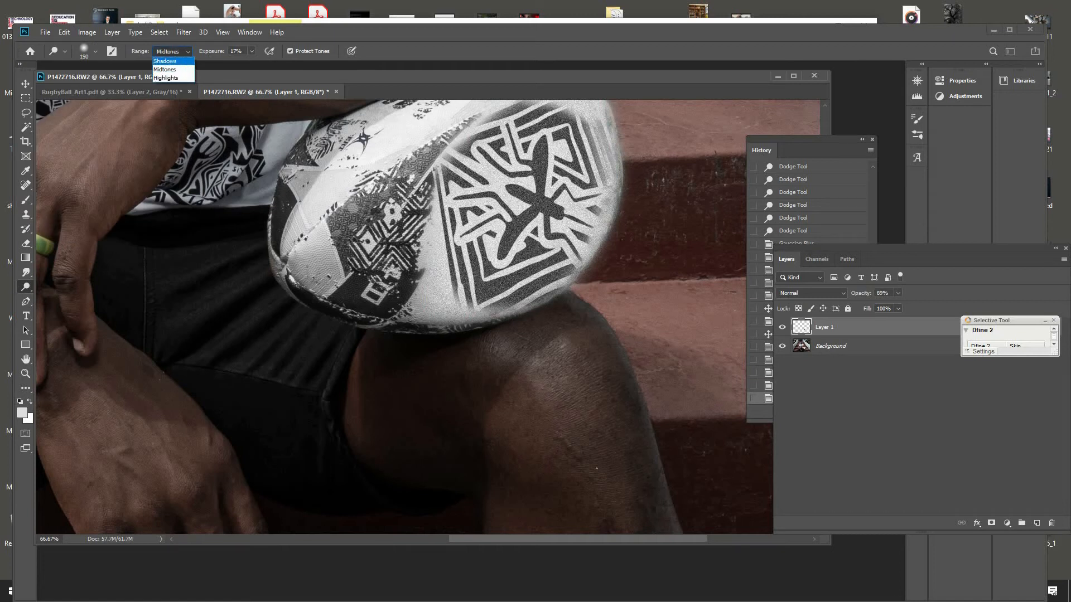
left_click(168, 61)
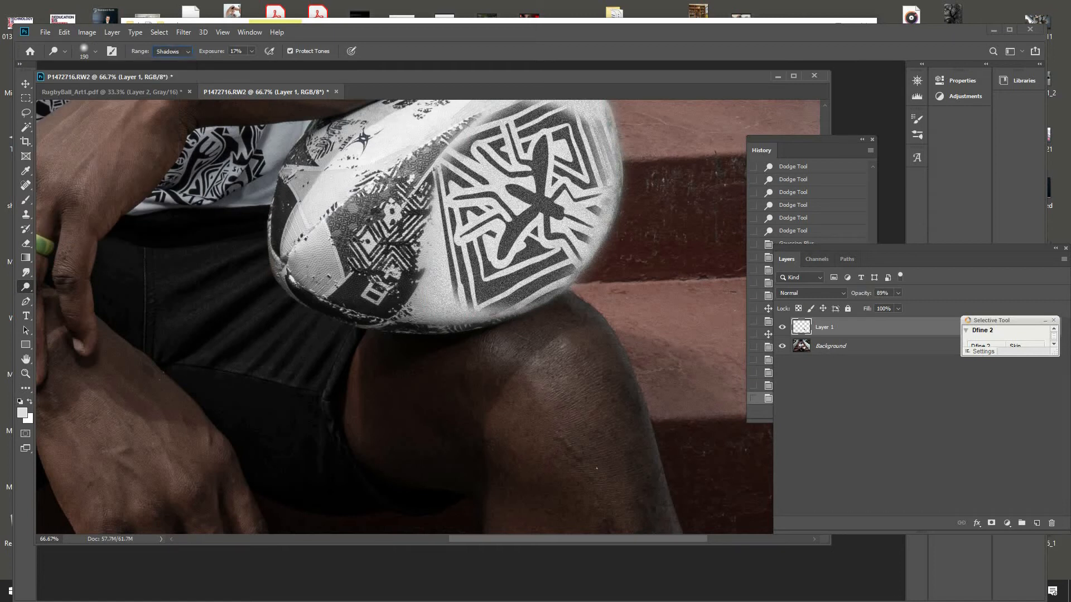
left_click(892, 350)
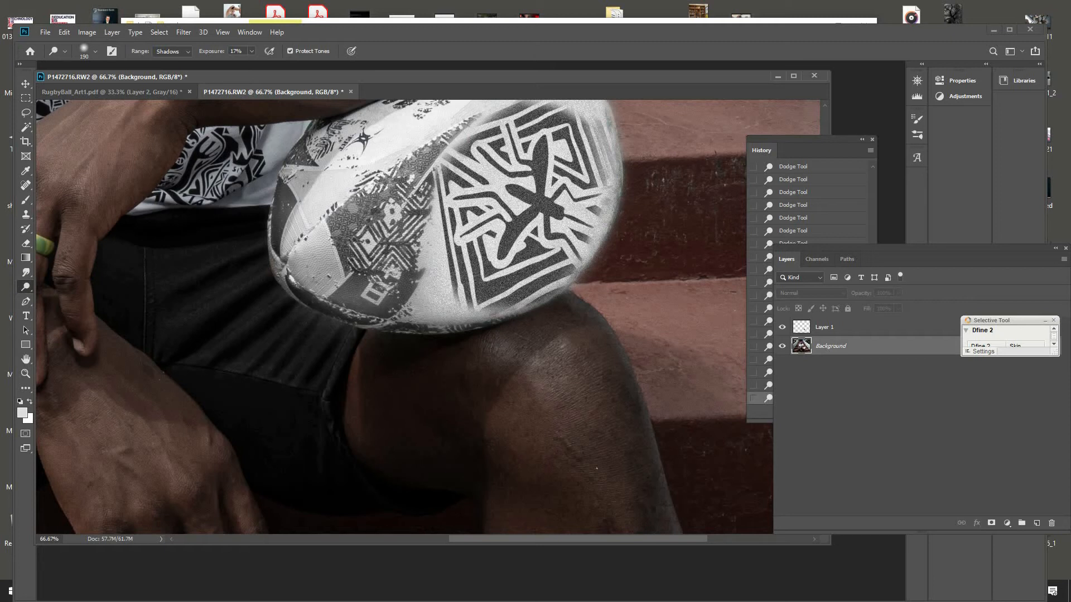
Desaturate the yellow and green tints along the ball's upper edge on the Background layer using a 21 px Sponge tool in Desaturate mode.
left_click_drag(420, 230, 313, 286)
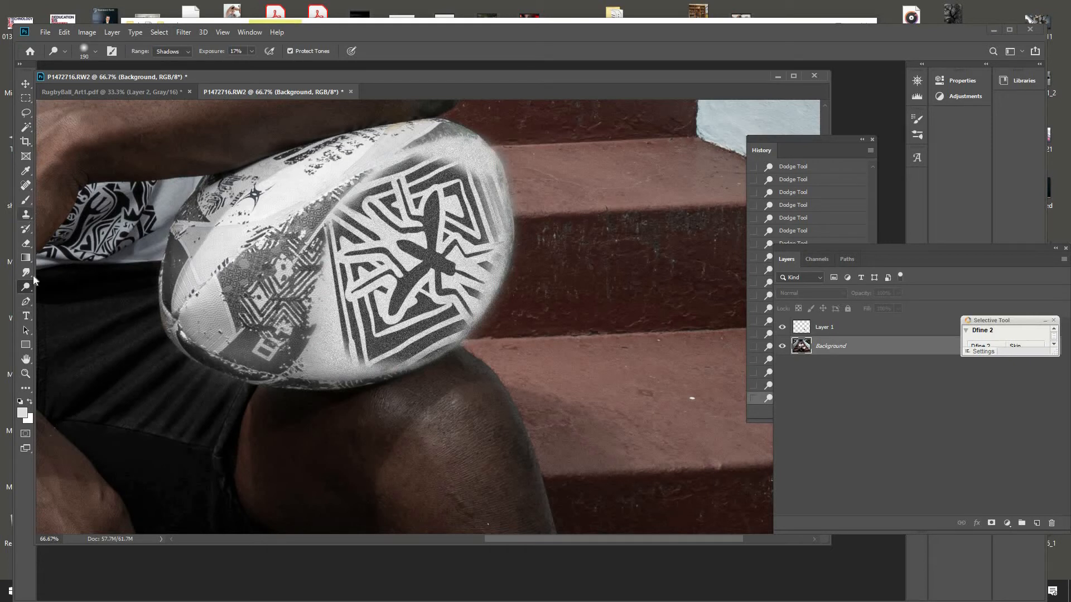
right_click(29, 289)
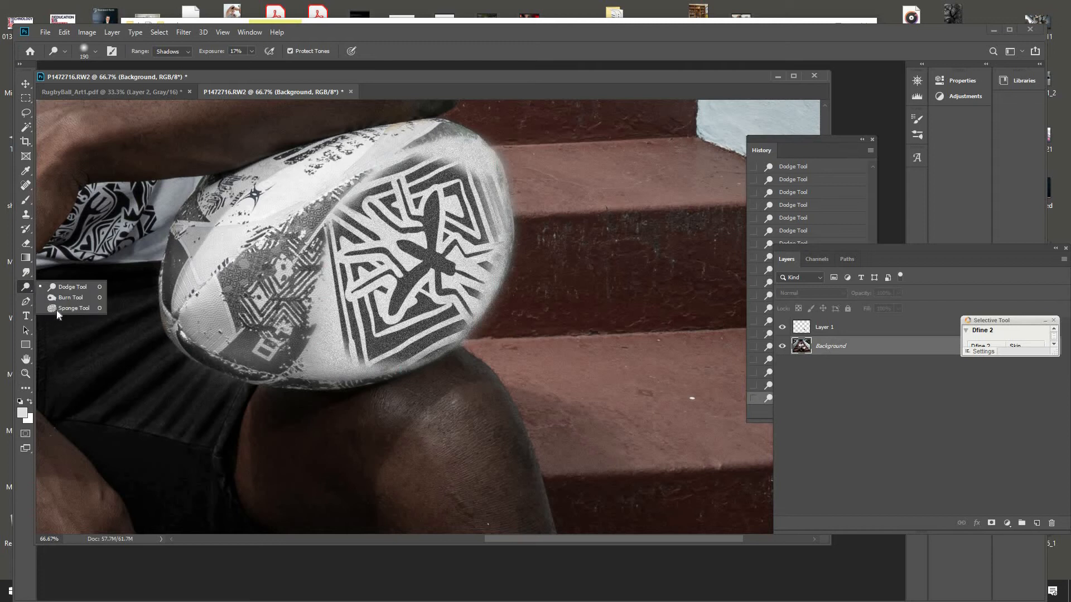
left_click(55, 309)
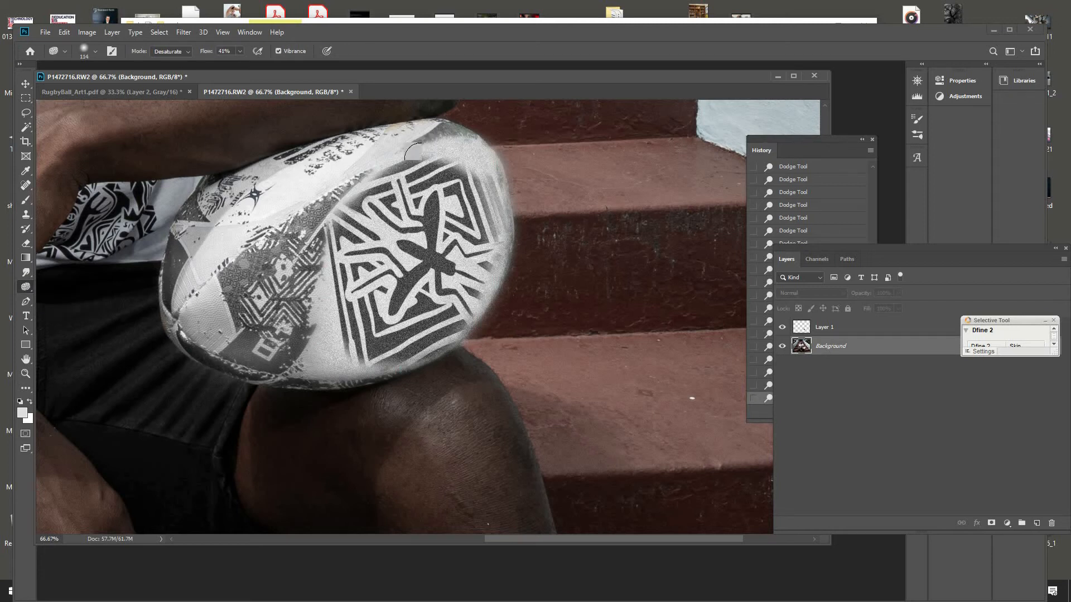
left_click(26, 374)
left_click_drag(367, 129, 352, 223)
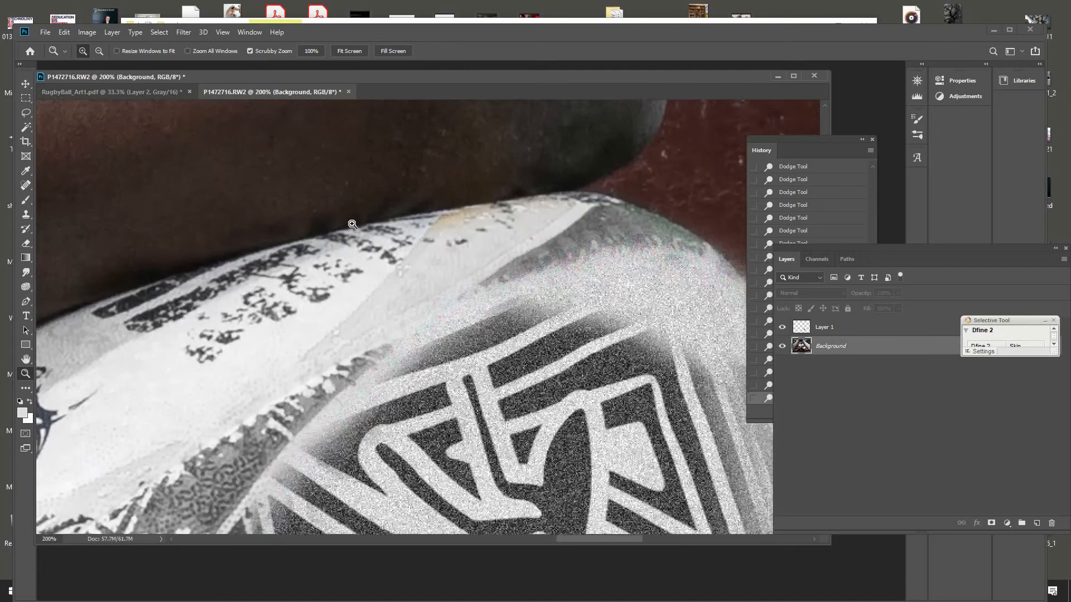
left_click(27, 286)
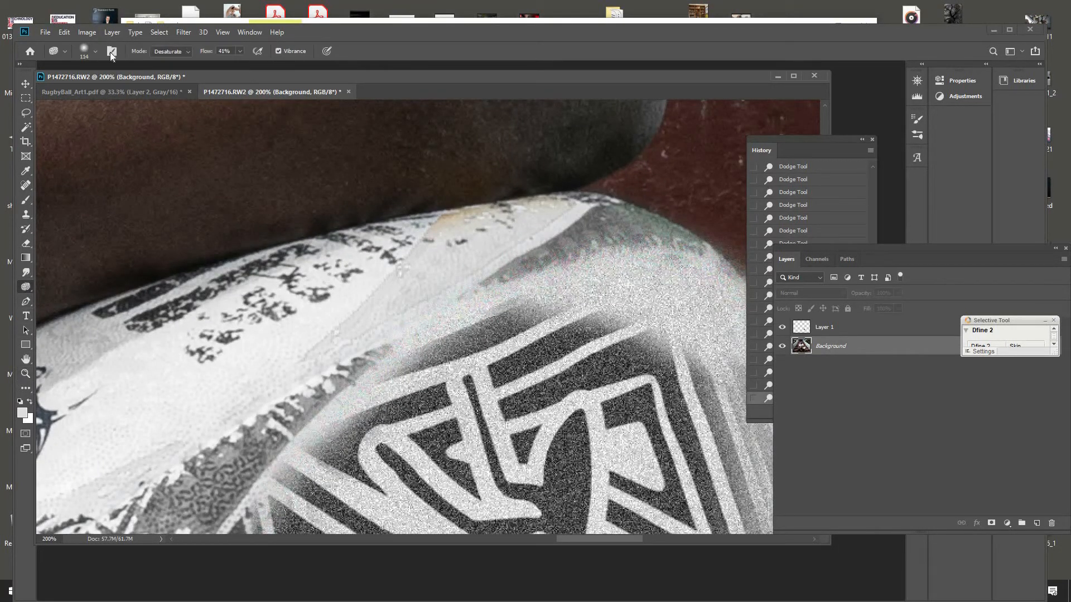
left_click(95, 51)
left_click_drag(116, 88, 85, 93)
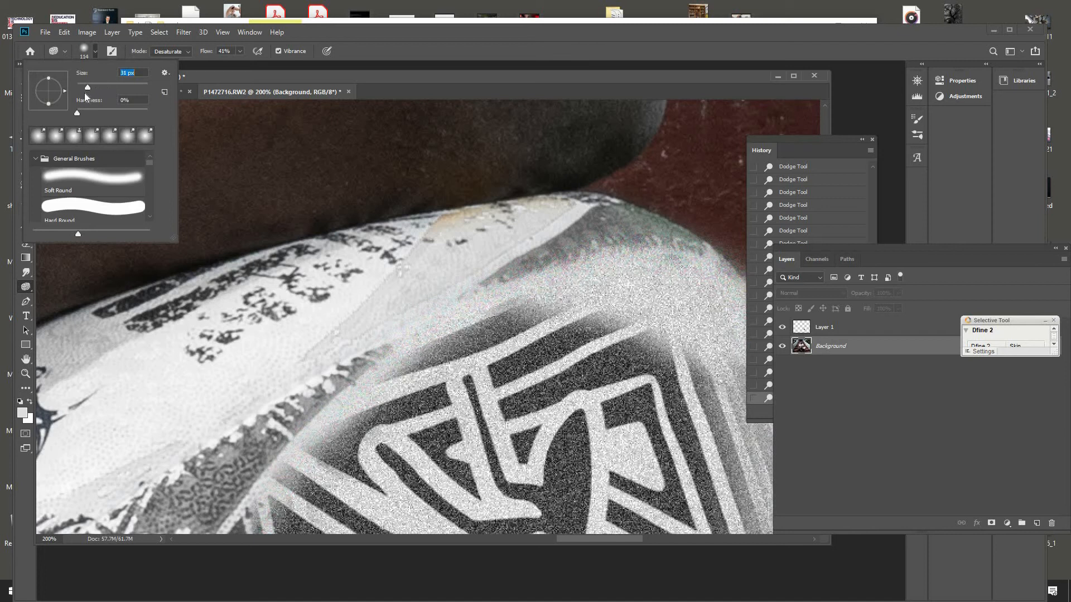
left_click(189, 52)
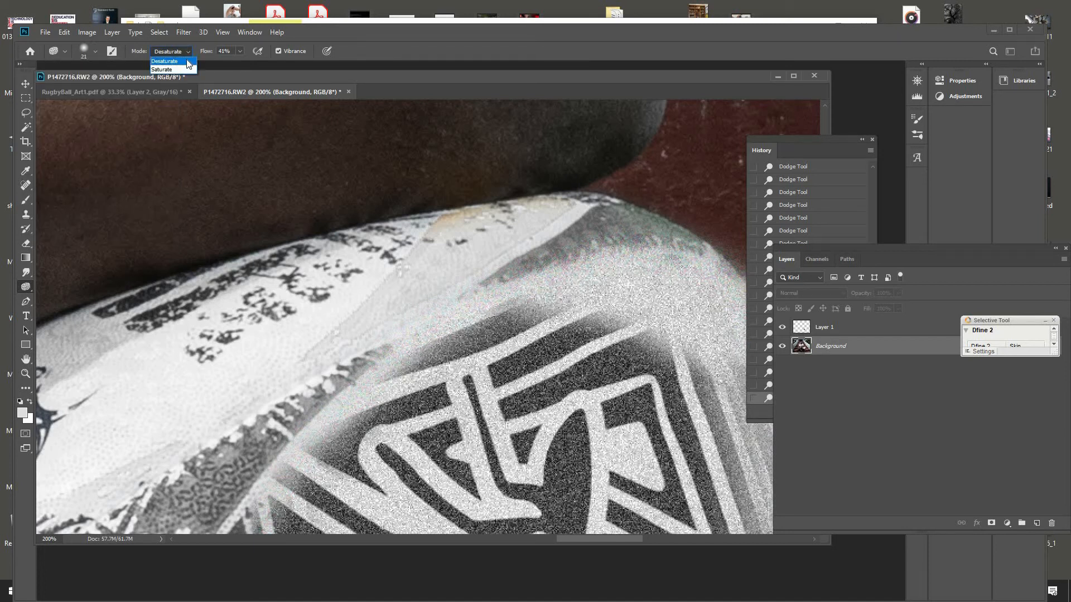
left_click(187, 62)
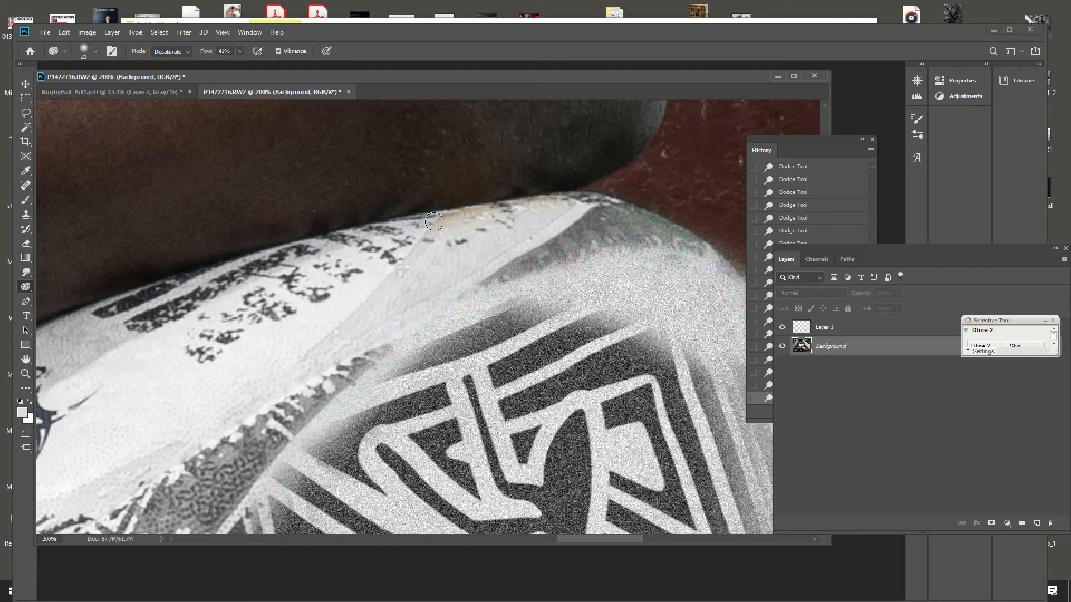
left_click_drag(434, 222, 520, 207)
left_click_drag(471, 220, 529, 205)
left_click_drag(643, 236, 651, 235)
mouse_move(527, 262)
left_mouse_down()
mouse_move(628, 236)
mouse_move(640, 260)
left_mouse_up()
mouse_move(551, 233)
left_mouse_down()
mouse_move(654, 236)
mouse_move(619, 217)
mouse_move(670, 239)
mouse_move(618, 213)
mouse_move(688, 242)
left_mouse_up()
mouse_move(624, 215)
left_mouse_down()
mouse_move(703, 249)
mouse_move(619, 218)
left_mouse_up()
Desaturate the color fringe along the ball's upper right edge on the Background layer, enlarging the Sponge brush to 70 px.
key("space")
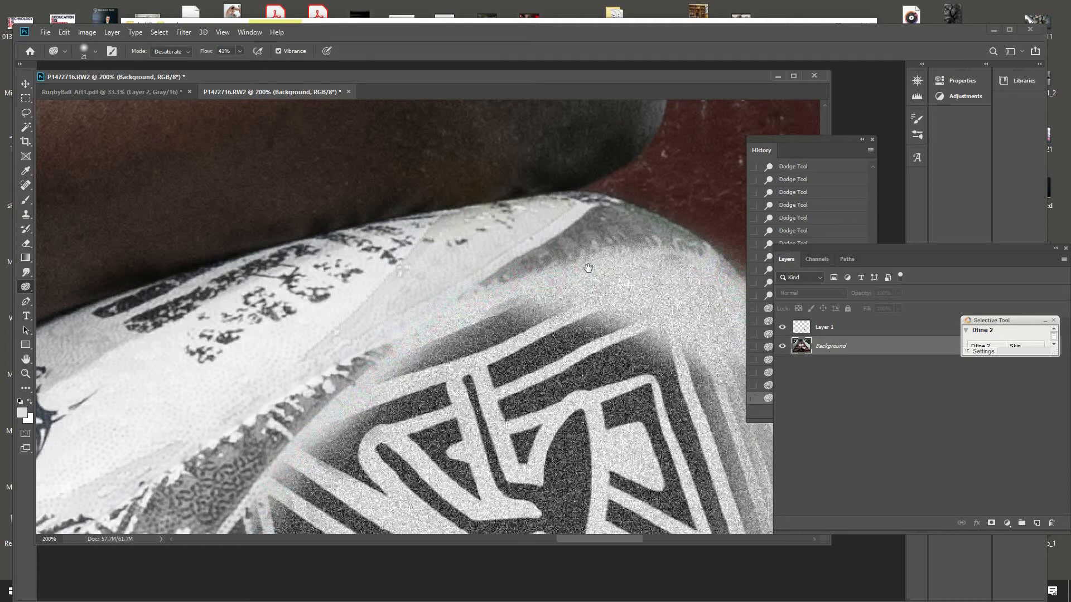
left_click_drag(340, 231, 112, 203)
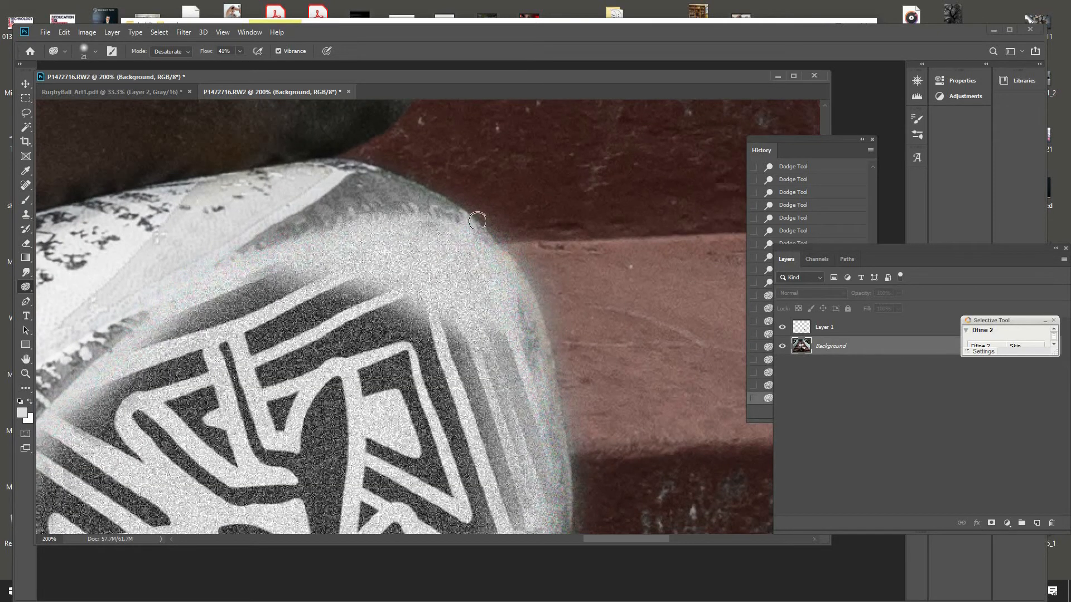
left_click_drag(531, 360, 521, 302)
left_click(95, 53)
left_click(102, 85)
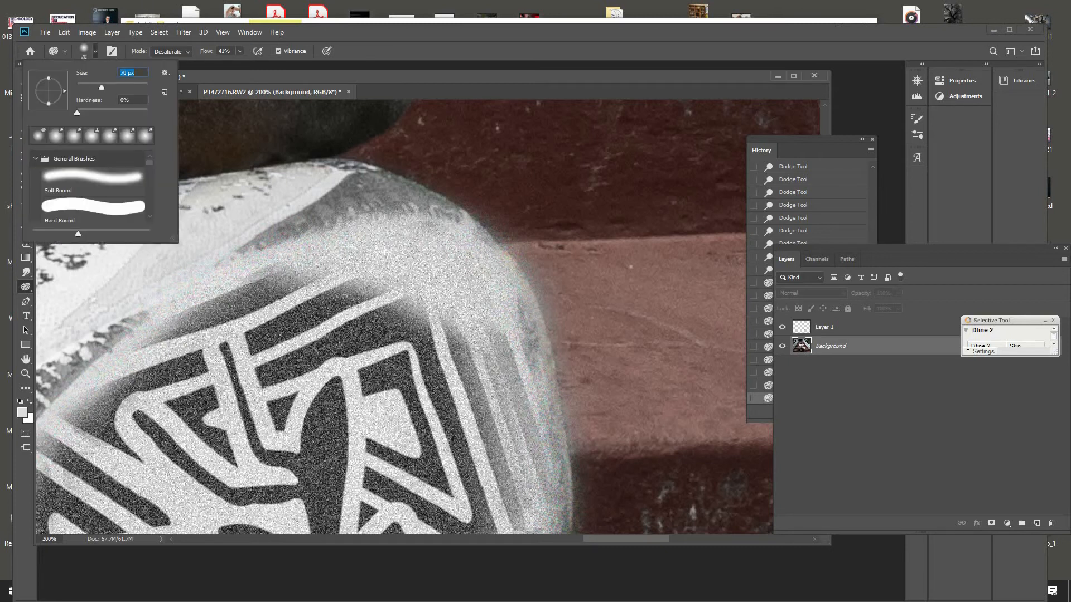
key("Return")
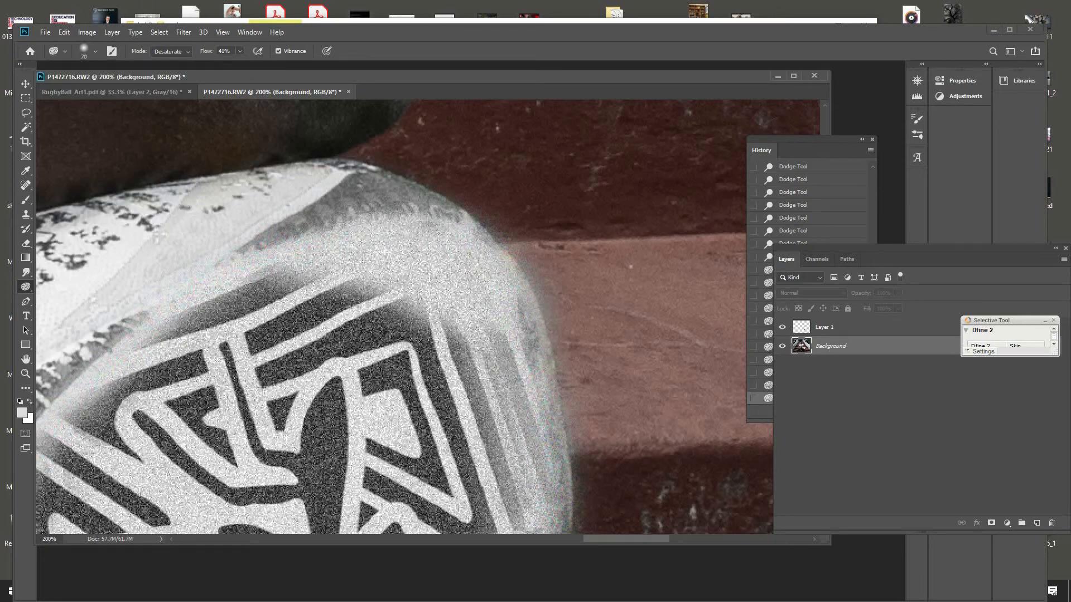
left_click(824, 327)
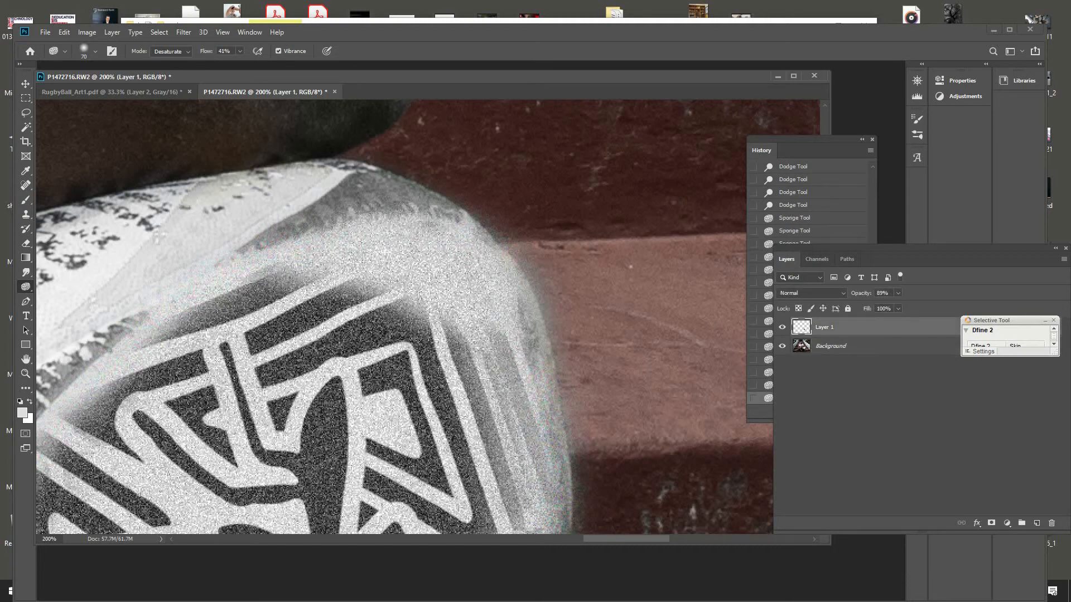
left_click(869, 347)
Desaturate the colored grain around the ball's lower edge and between the insect artwork and the old printed pattern.
left_click_drag(472, 370, 442, 182)
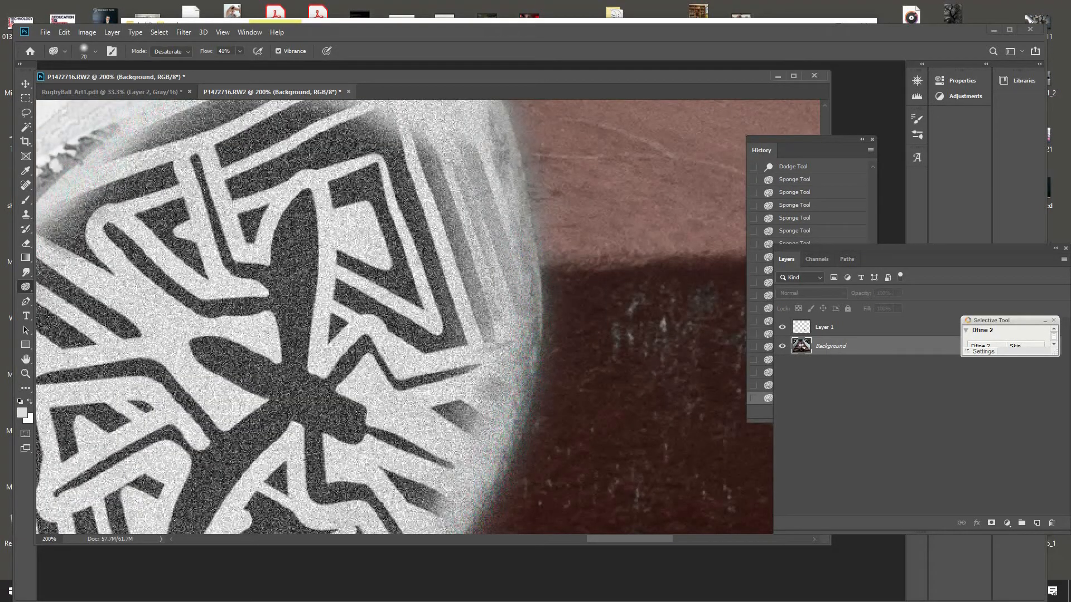
left_click_drag(456, 393, 545, 184)
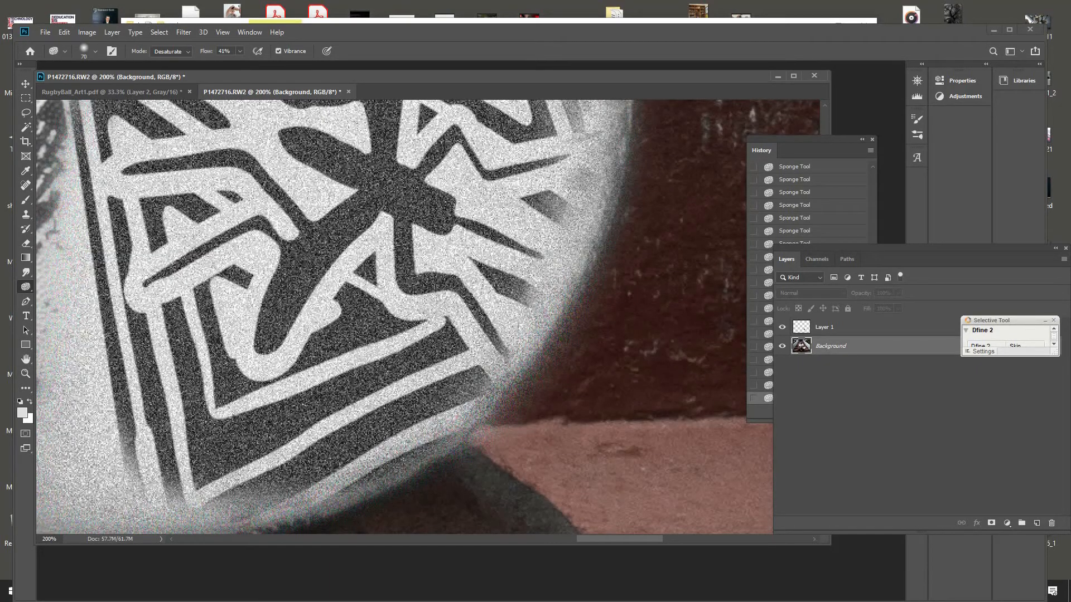
left_click_drag(319, 399, 480, 226)
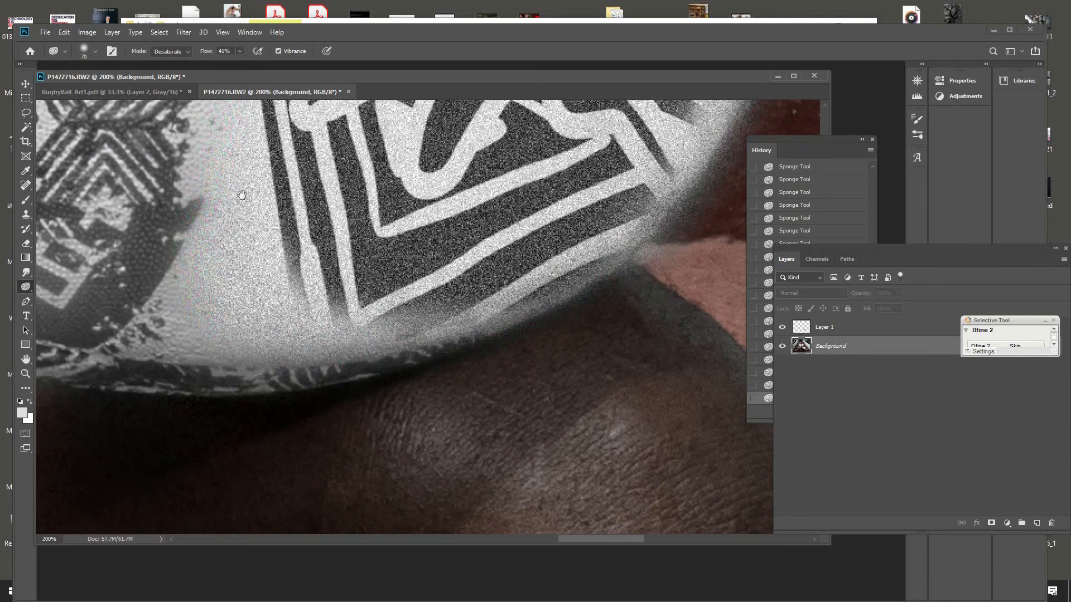
left_click_drag(241, 195, 296, 469)
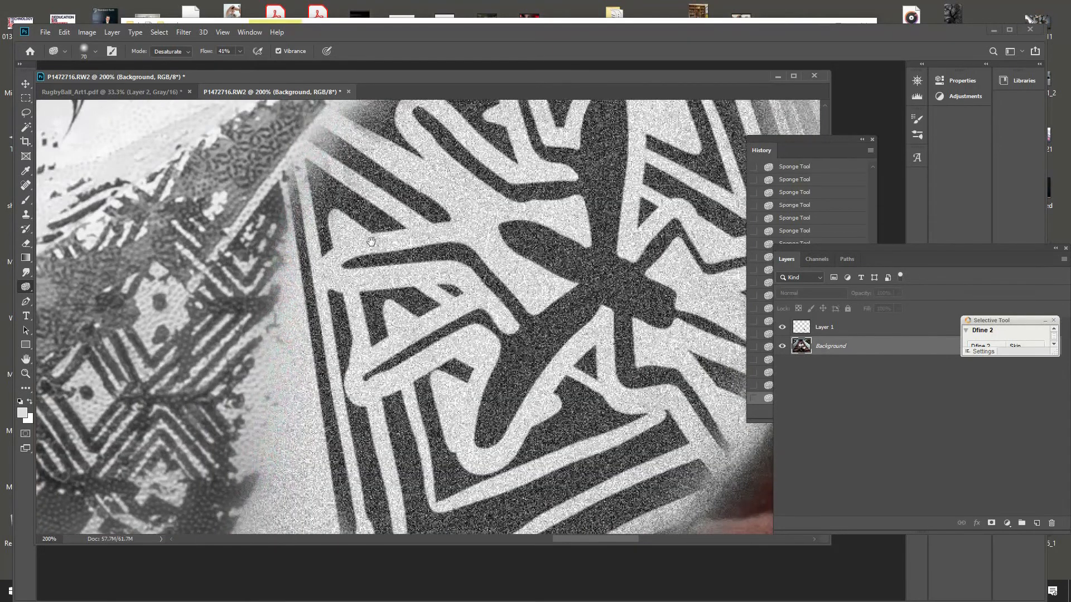
left_click_drag(371, 241, 311, 498)
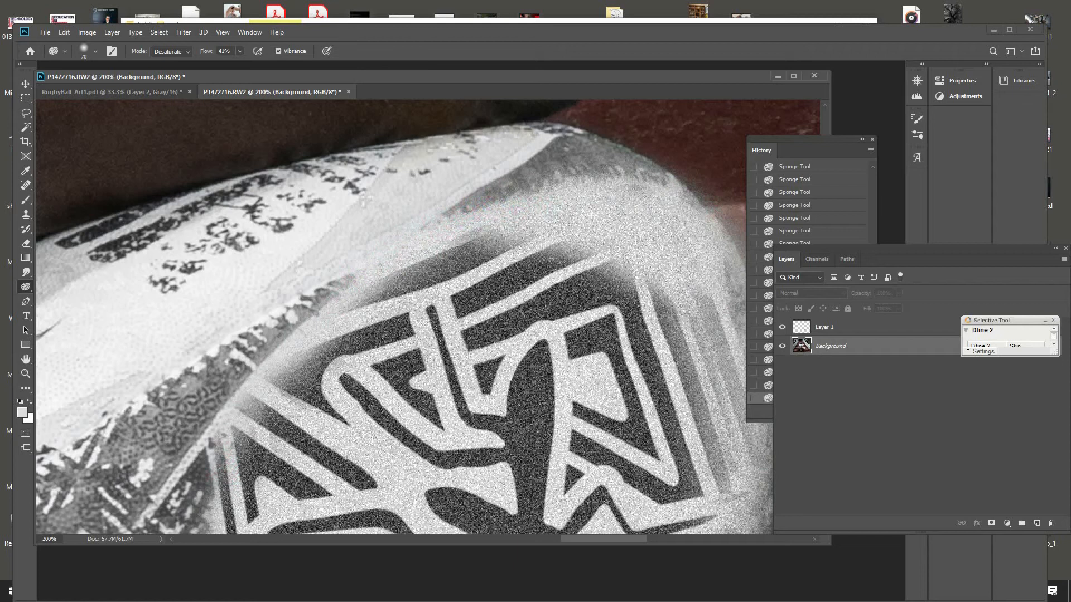
Select the step area beside the ball with the Polygonal Lasso at 1 px feather, following the ball's right contour.
left_click(26, 373)
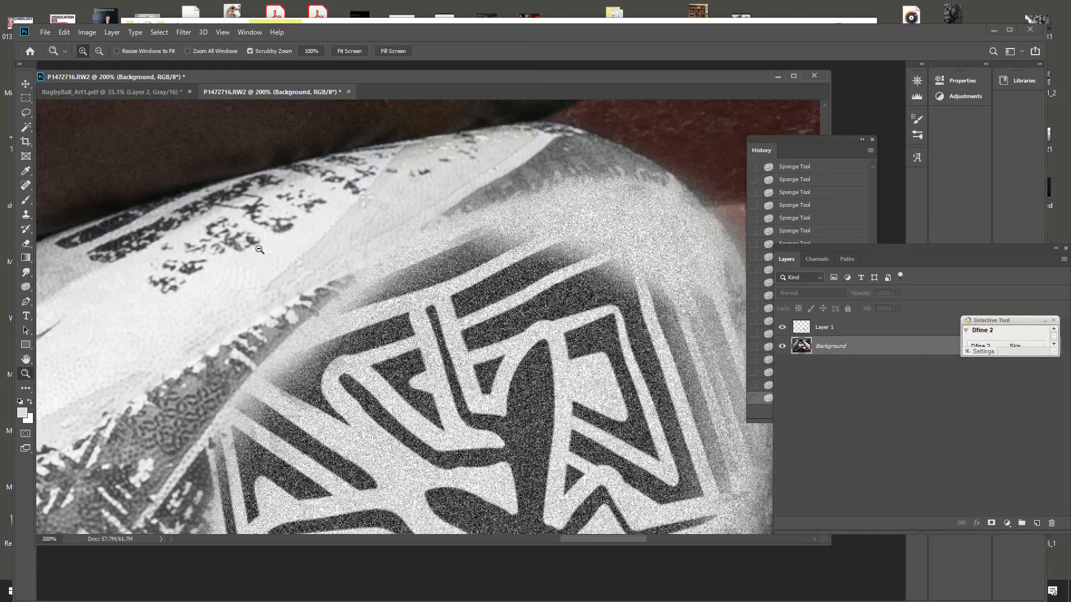
left_click(256, 234, "alt")
left_click(257, 242, "alt")
left_click(455, 271)
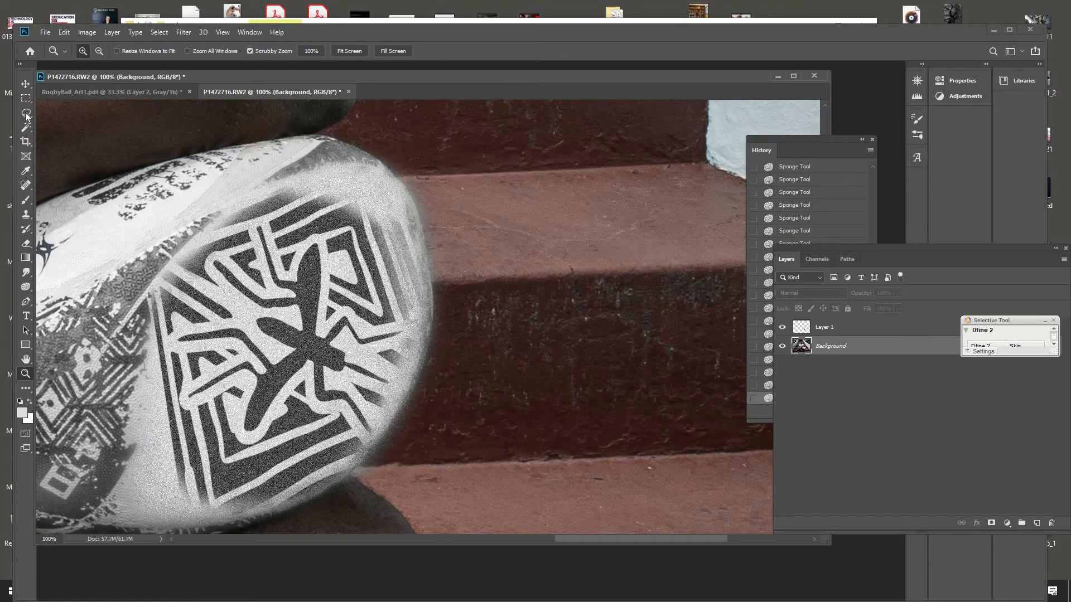
left_click(25, 112)
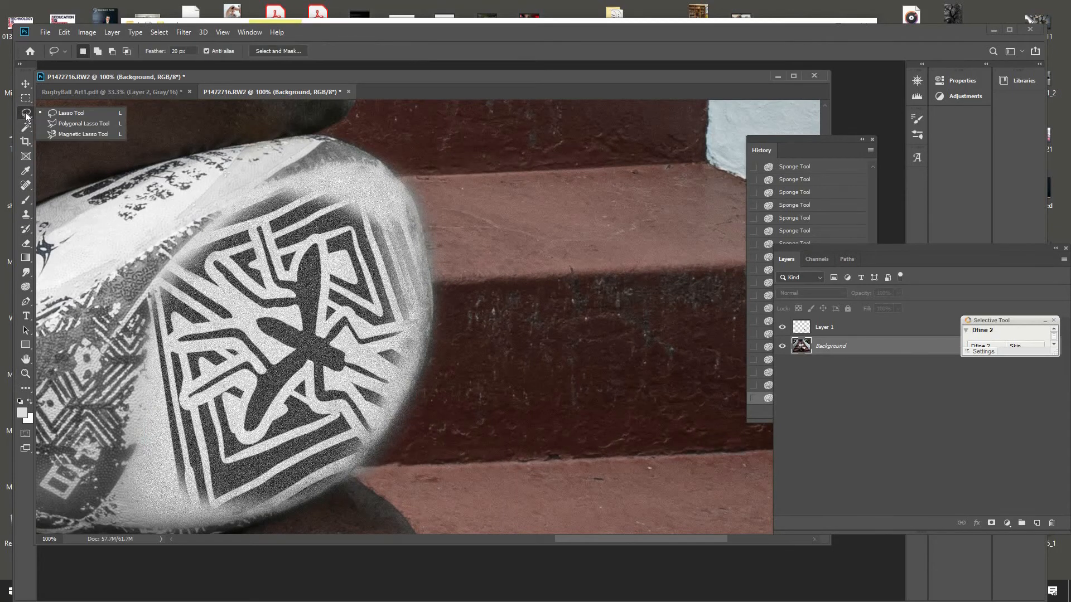
left_click(58, 123)
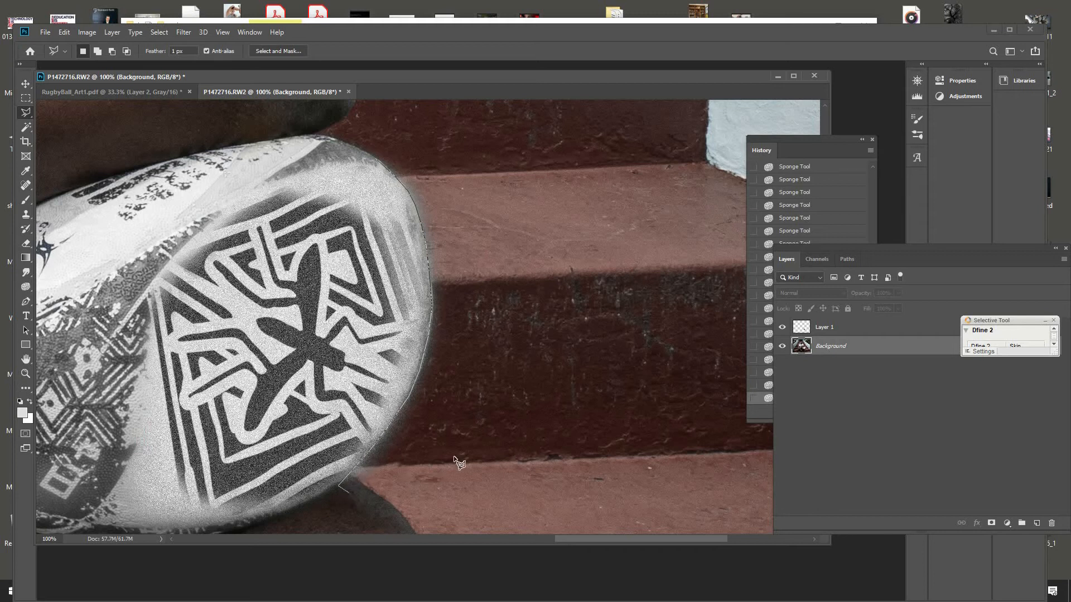
left_click(377, 157)
Clone clean step texture over the pale halo along the ball's upper right edge inside the selection, using a 64 px Clone Stamp.
key("s")
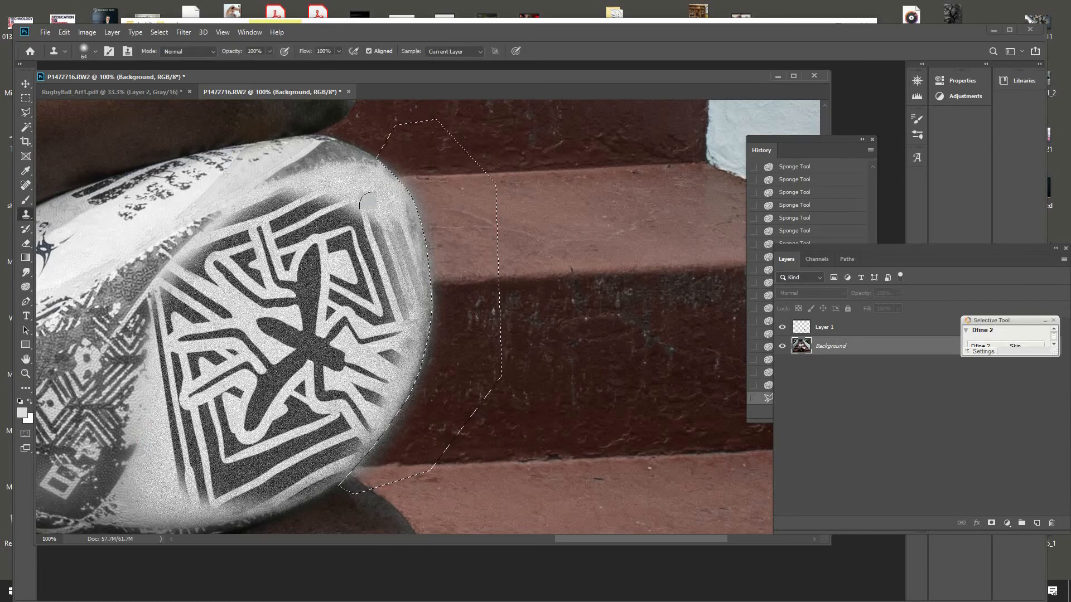
left_click(427, 174, "alt")
left_click(387, 162)
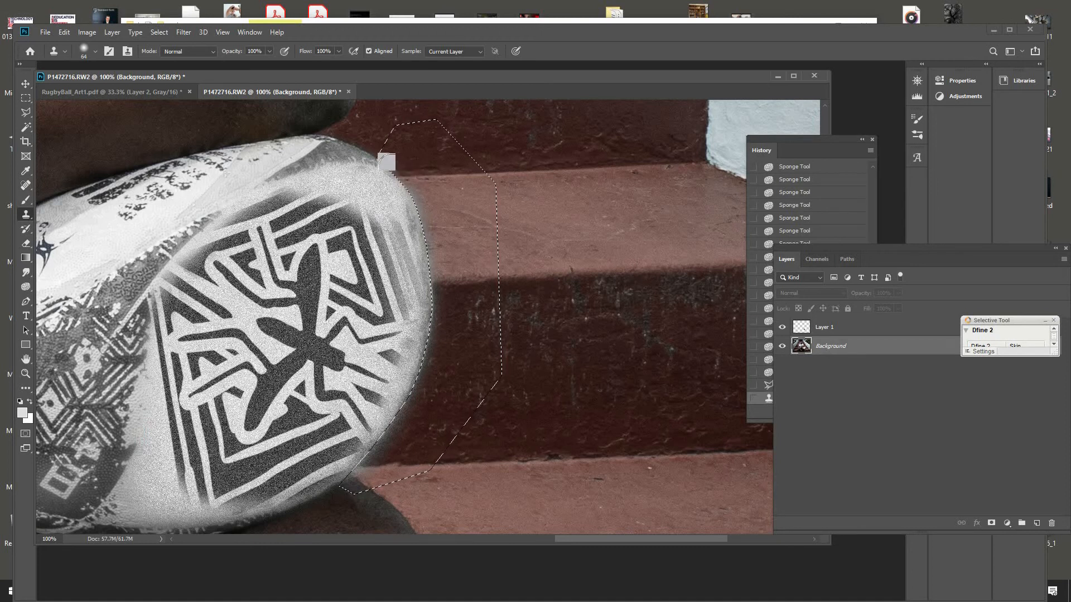
left_click_drag(395, 171, 385, 165)
left_click(401, 178)
left_click(409, 191)
left_click(425, 219)
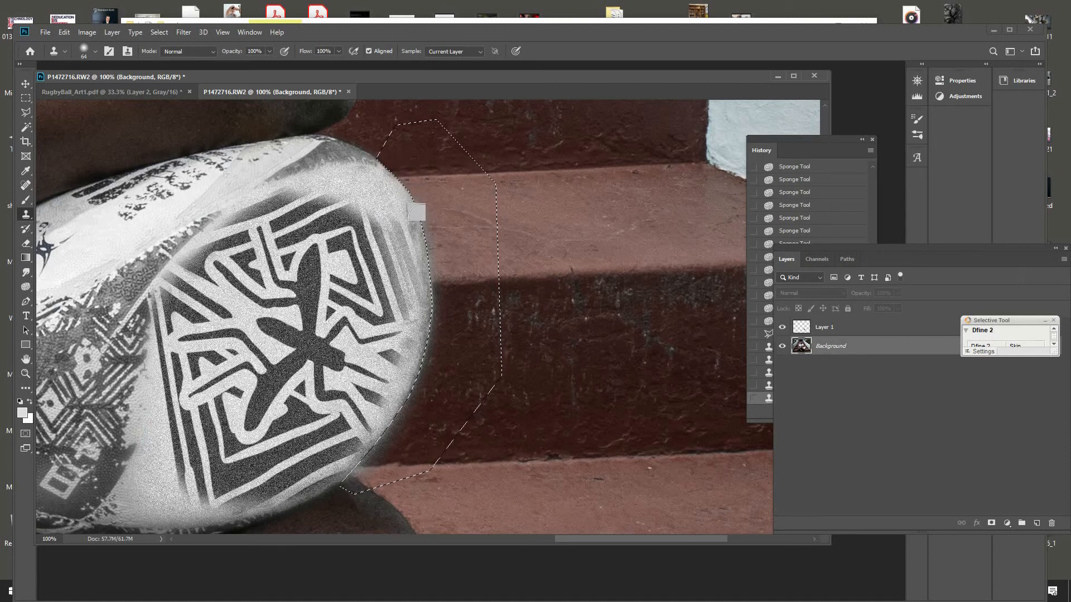
left_click(425, 222)
left_click(415, 210)
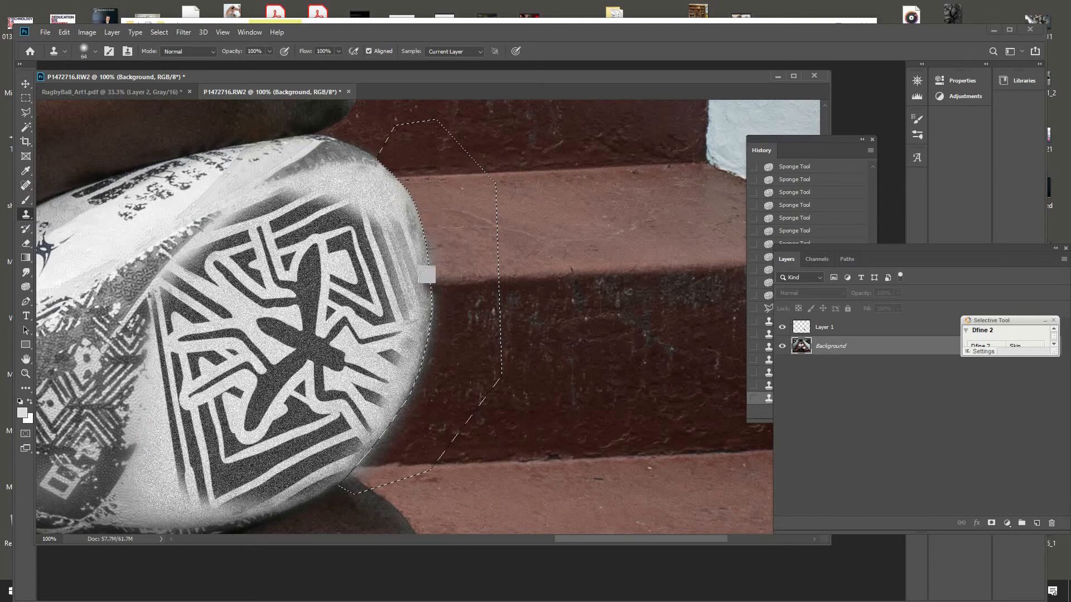
Continue cloning the dark riser and lower step texture over the halo along the middle and lower right of the ball.
left_click(429, 248)
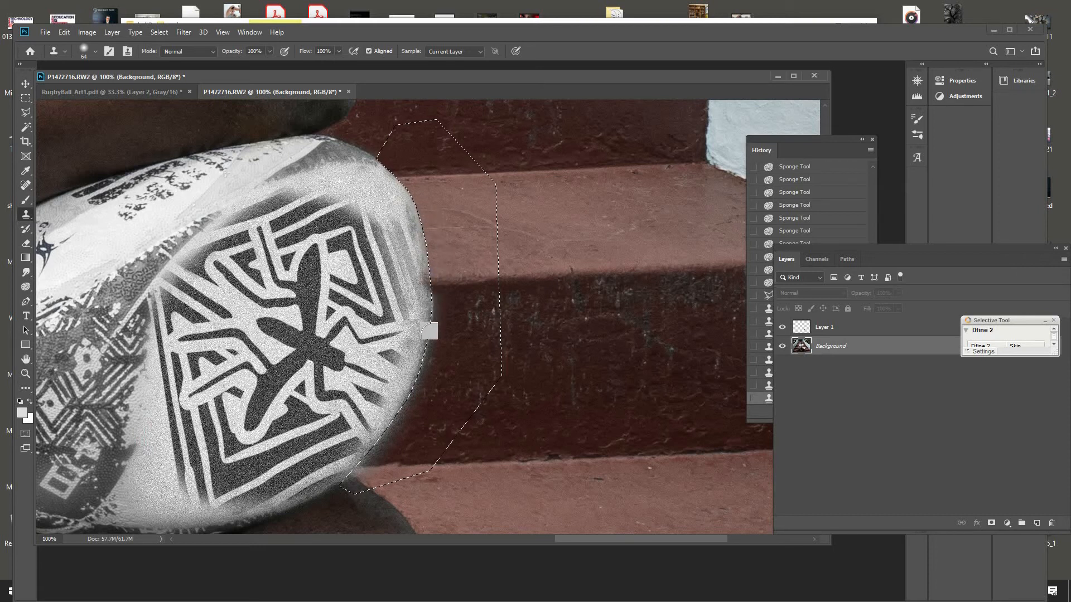
left_click(427, 372)
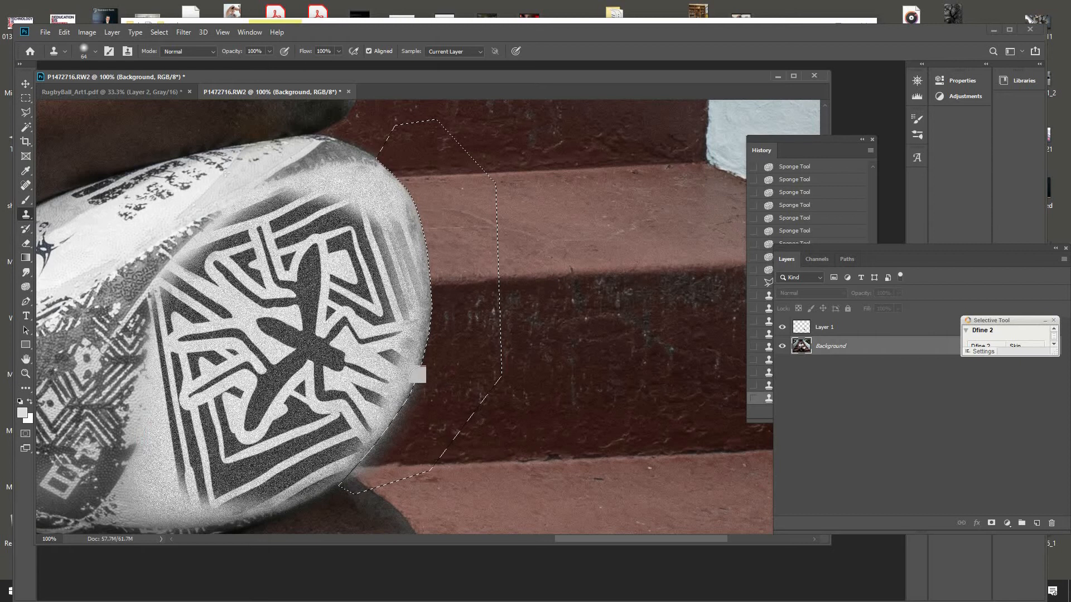
left_click(402, 415)
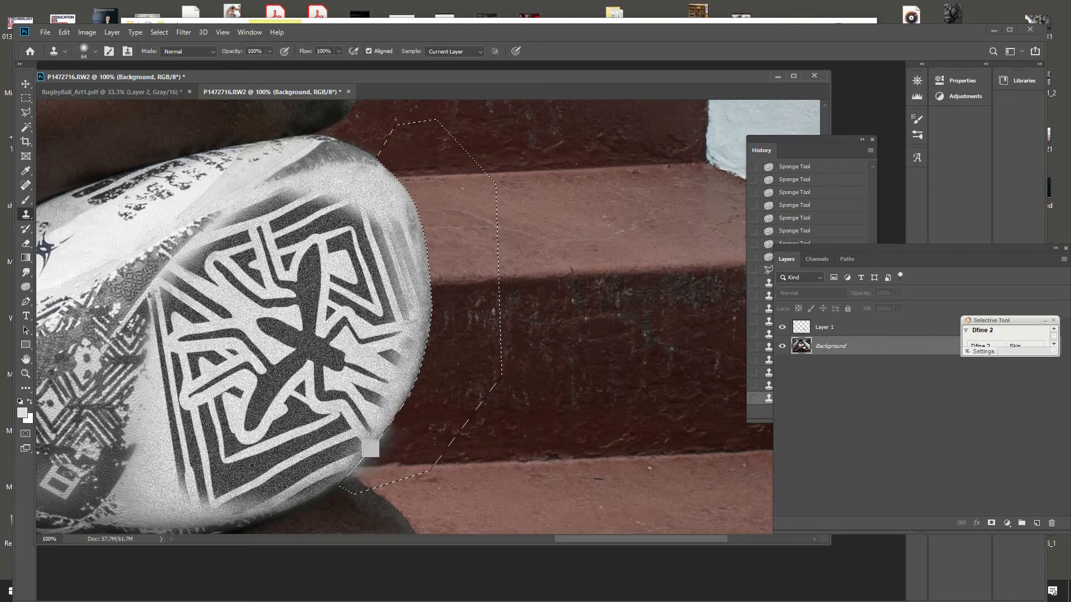
left_click(390, 451)
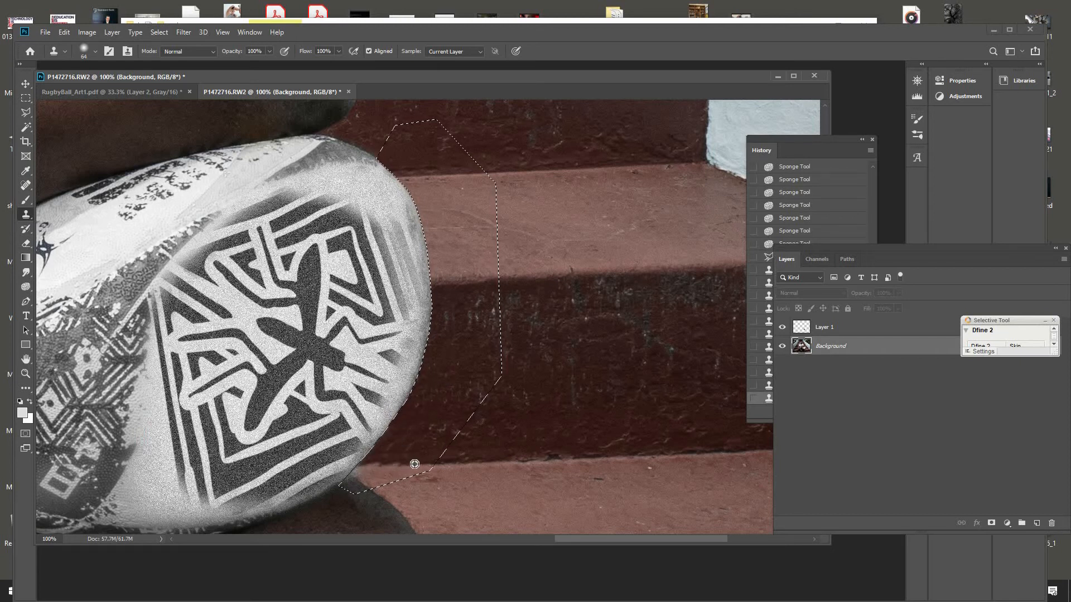
left_click(368, 459)
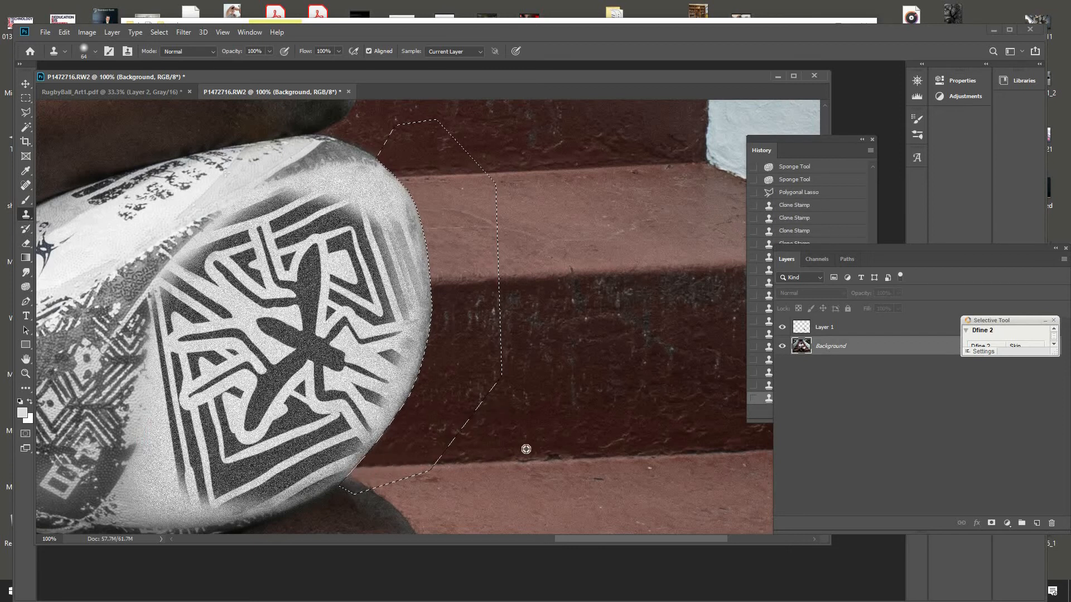
left_click(395, 469)
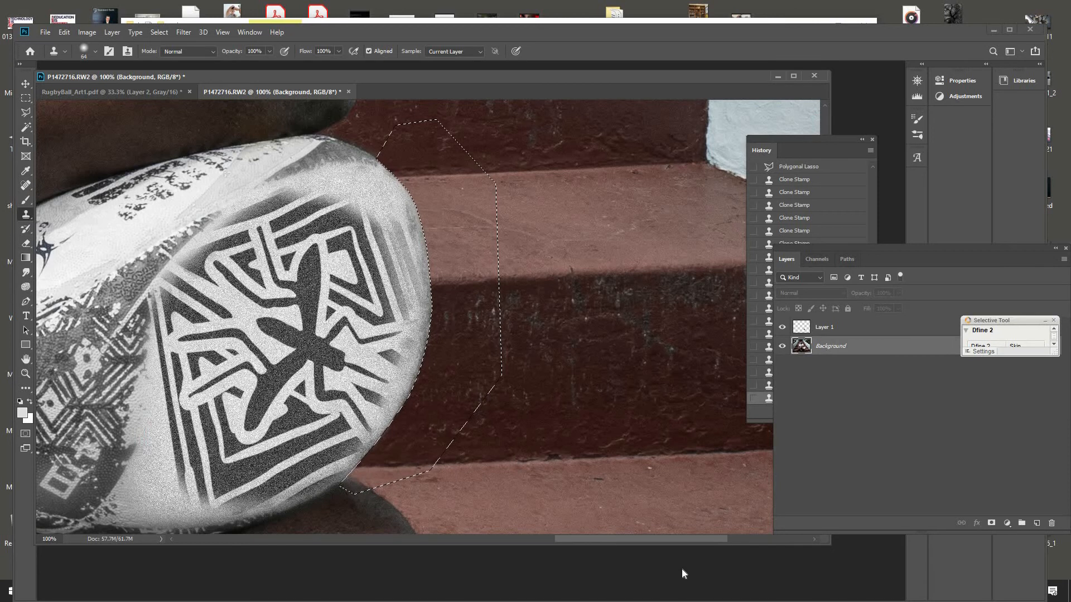
Clone out the remaining halo where the ball meets the knee with a 37 px brush, and clear the selection.
left_click(94, 51)
left_click_drag(98, 89, 89, 89)
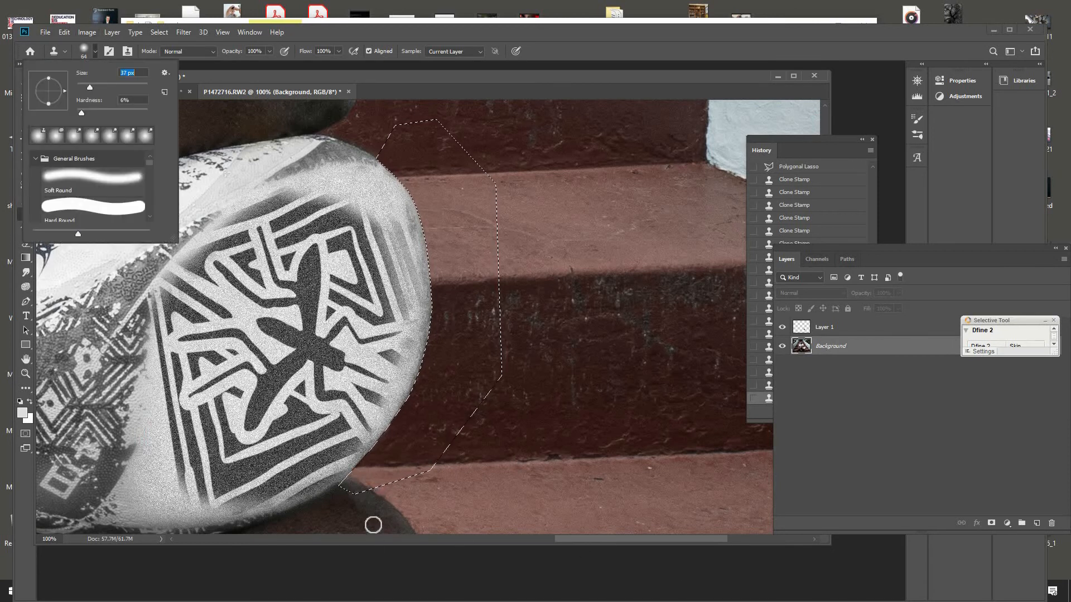
left_click(356, 480)
left_click(347, 480)
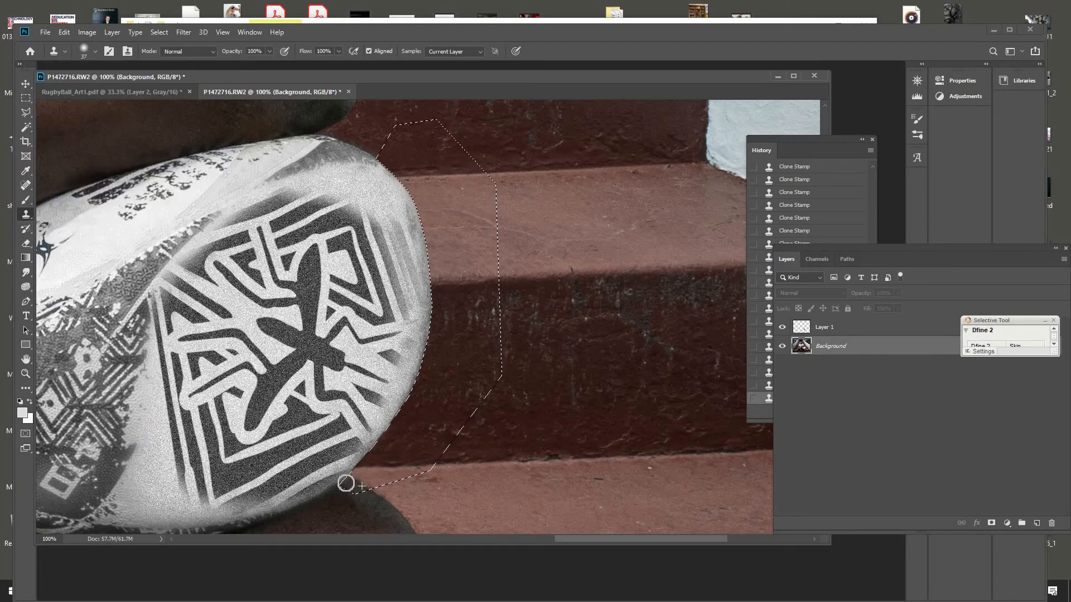
key("ctrl+d")
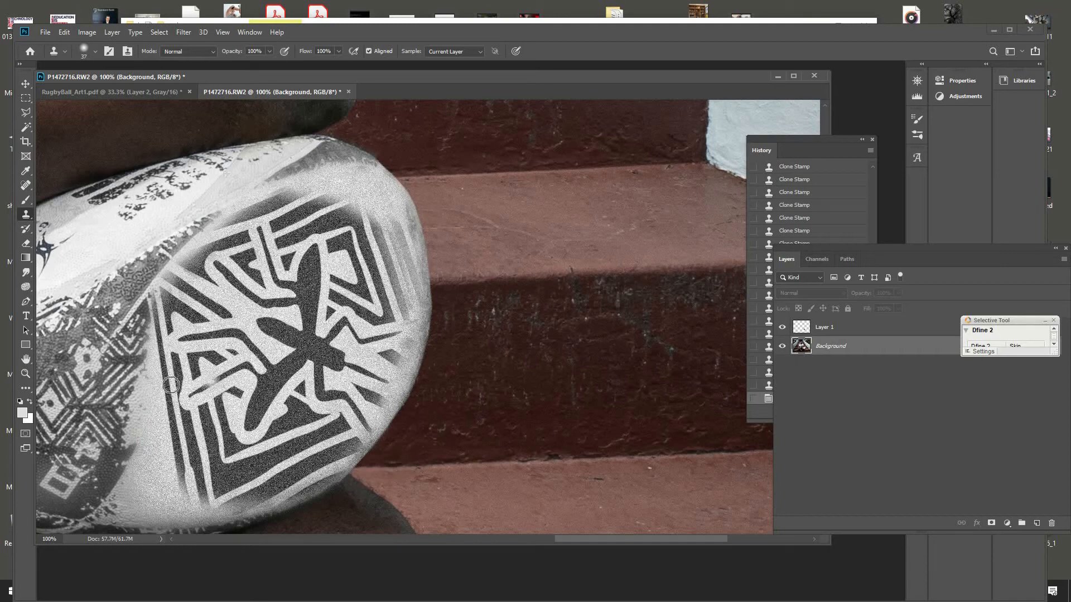
Clone dark riser texture along the ball's right edge inside a small Polygonal Lasso selection, using a 37 px Clone Stamp, and clear the selection.
left_click(26, 114)
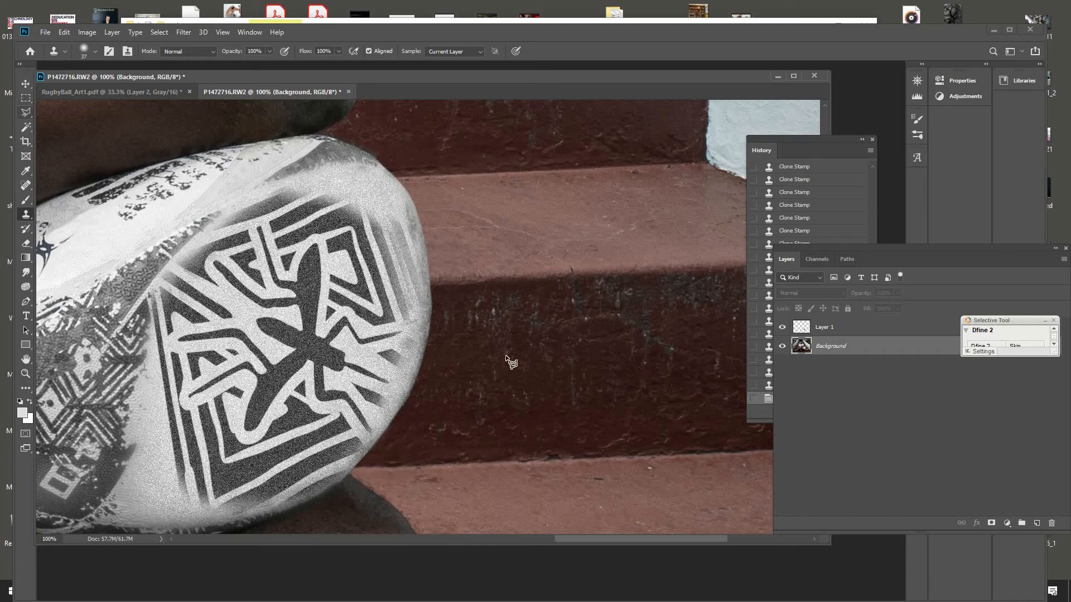
left_click(432, 276)
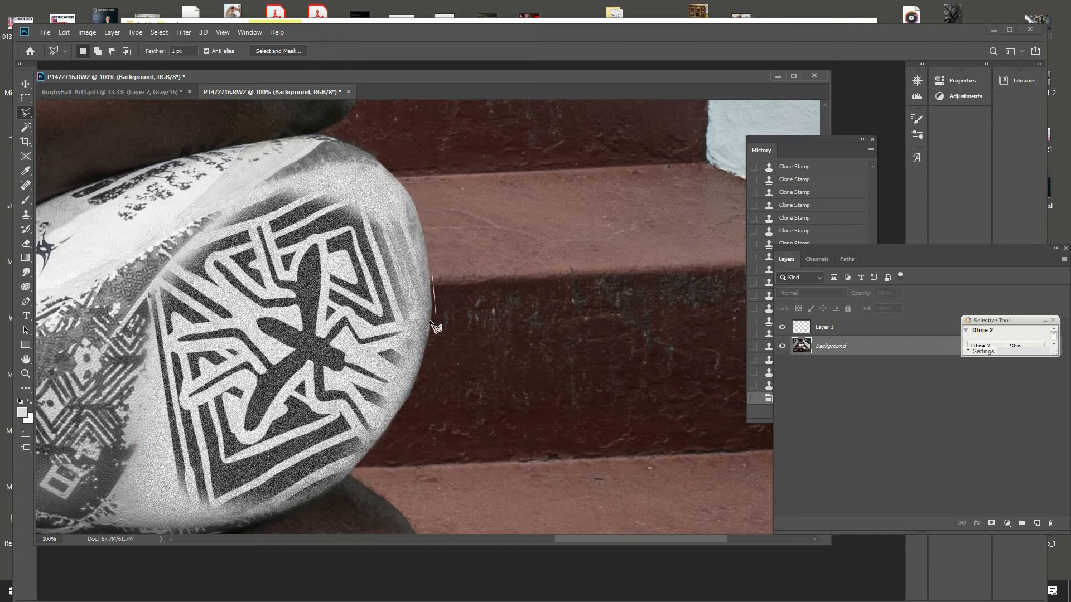
left_click(431, 322)
left_click(440, 353)
left_click(464, 292)
left_click(447, 270)
left_click(434, 275)
left_click(26, 215)
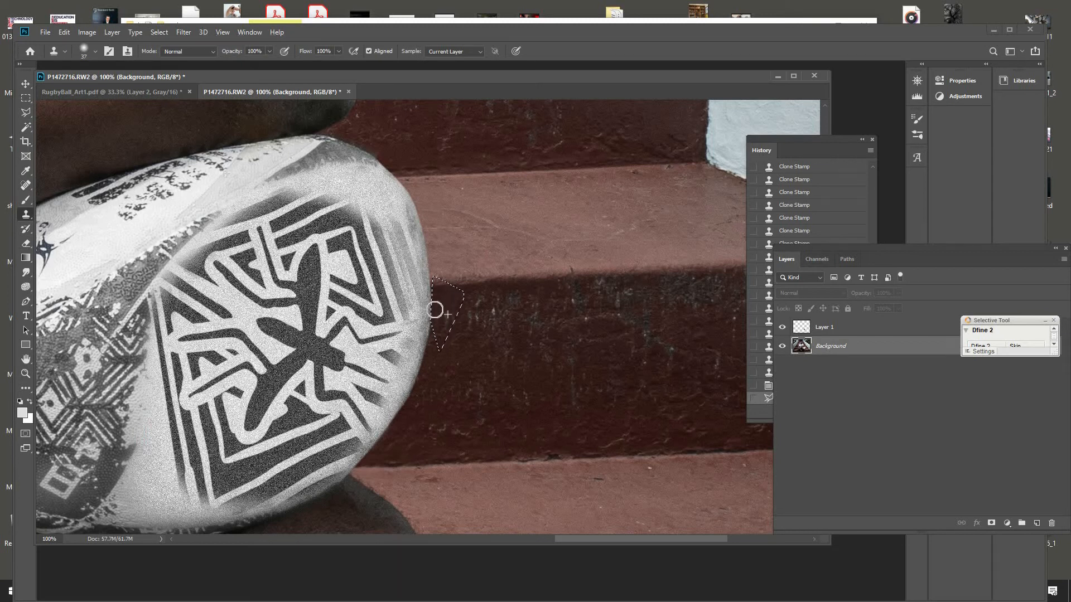
key("ctrl+d")
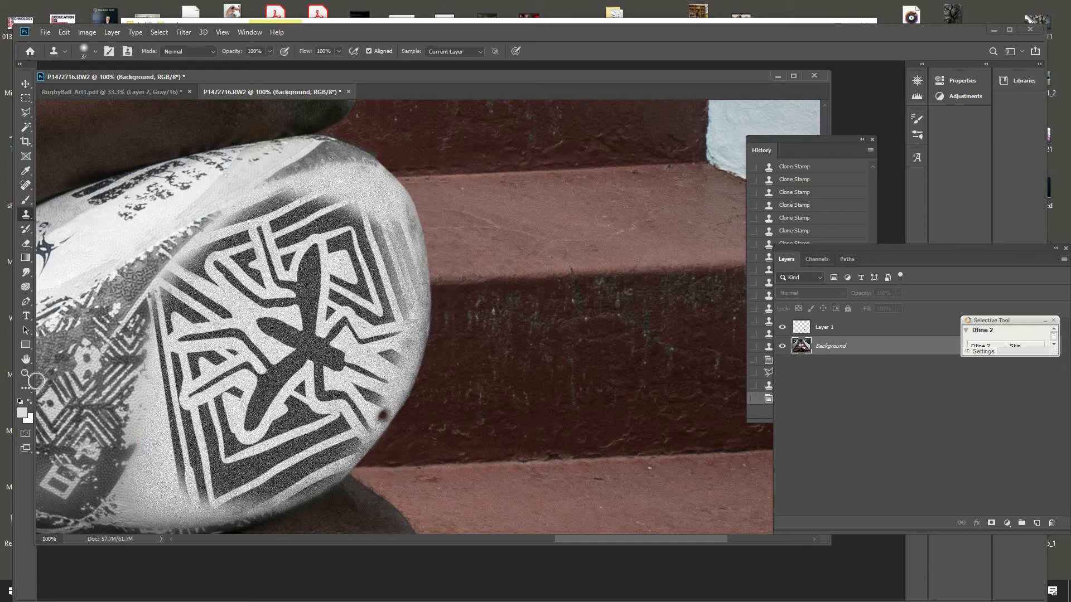
Review the whole photo at 12.5% and compare the ball with and without the insect artwork by toggling Layer 1's visibility.
left_click(25, 373)
left_click(260, 334, "alt")
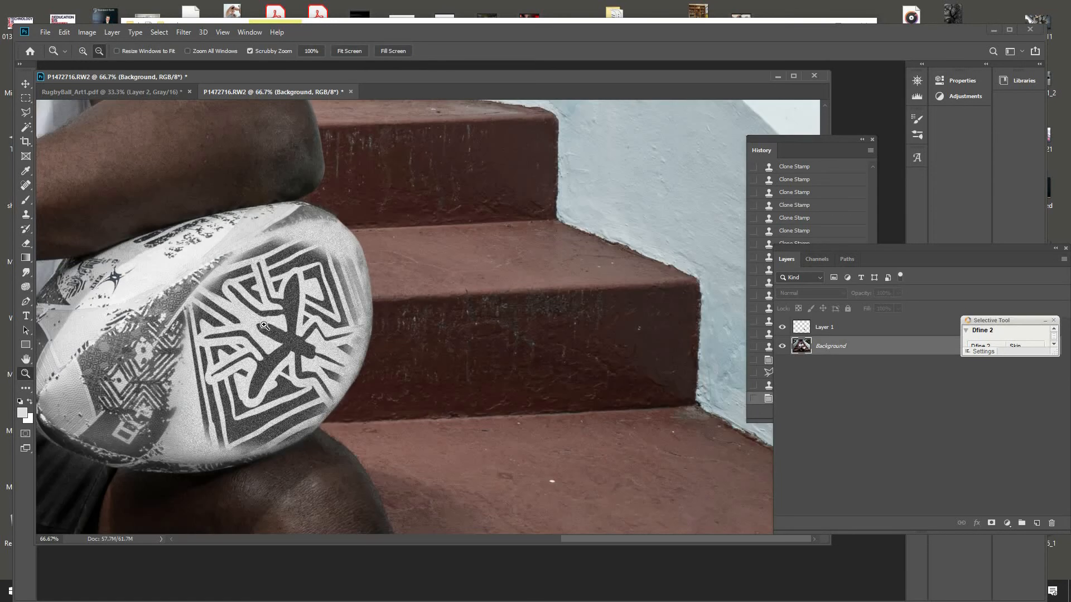
left_click(259, 334, "alt")
left_click(287, 343, "alt")
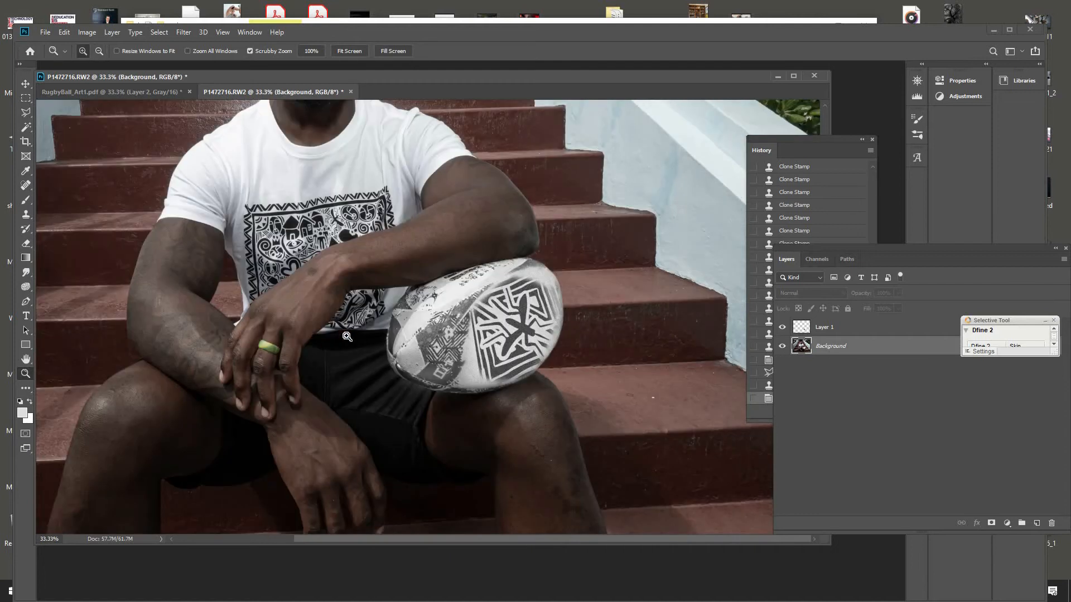
left_click(345, 331, "alt")
left_click(344, 332, "alt")
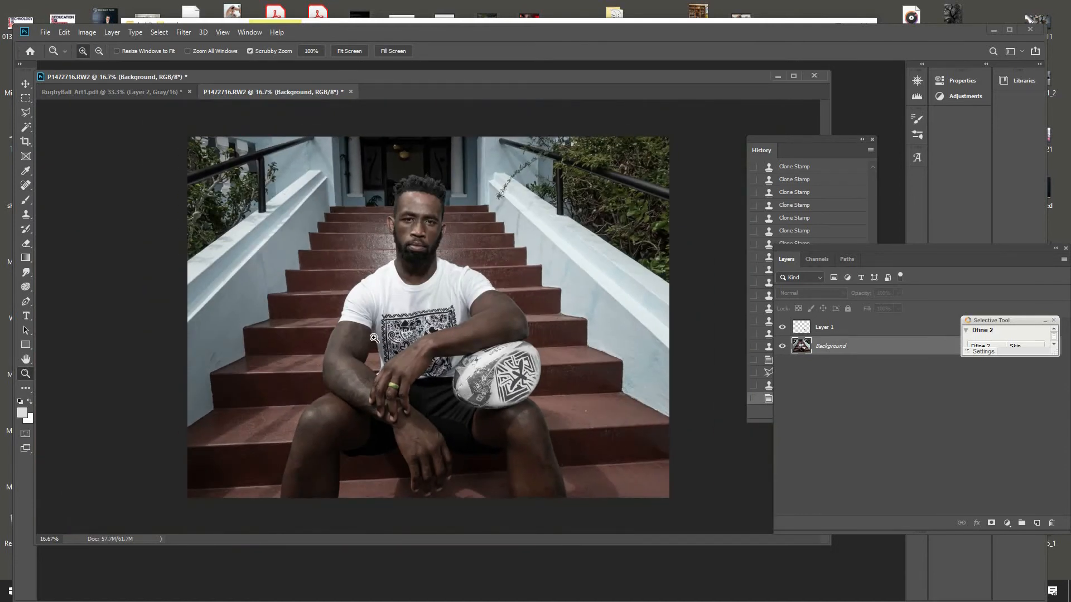
left_click(374, 341, "alt")
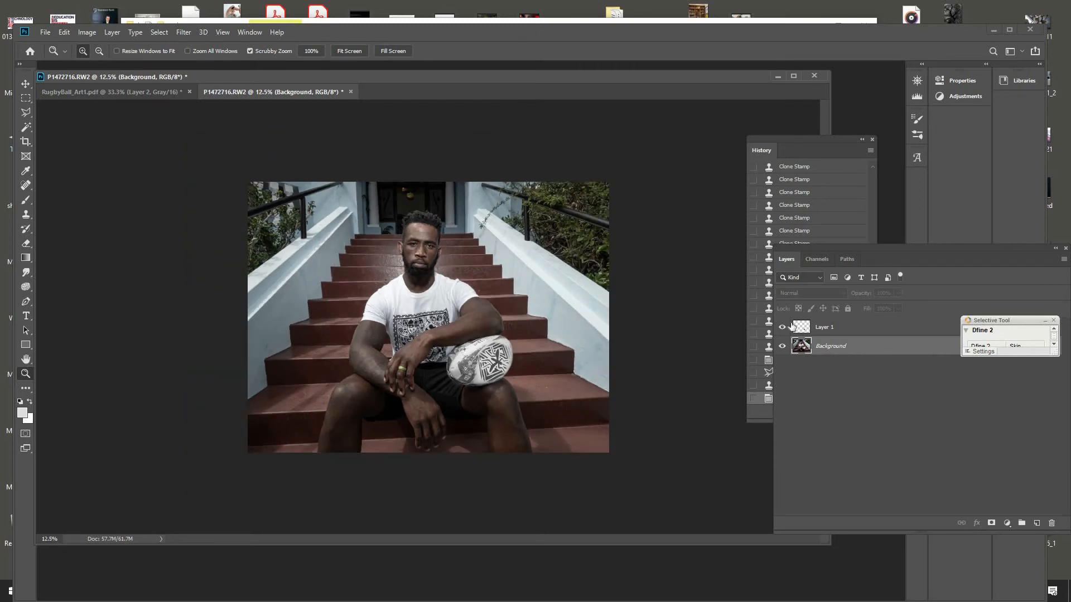
left_click(783, 329)
left_click(782, 329)
left_click(783, 329)
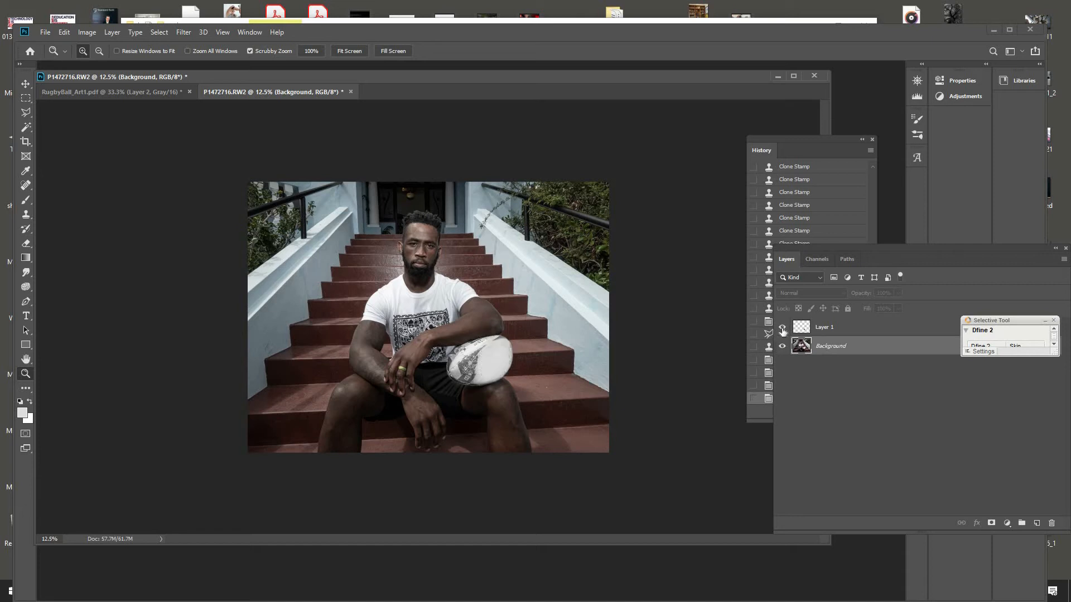
left_click(783, 329)
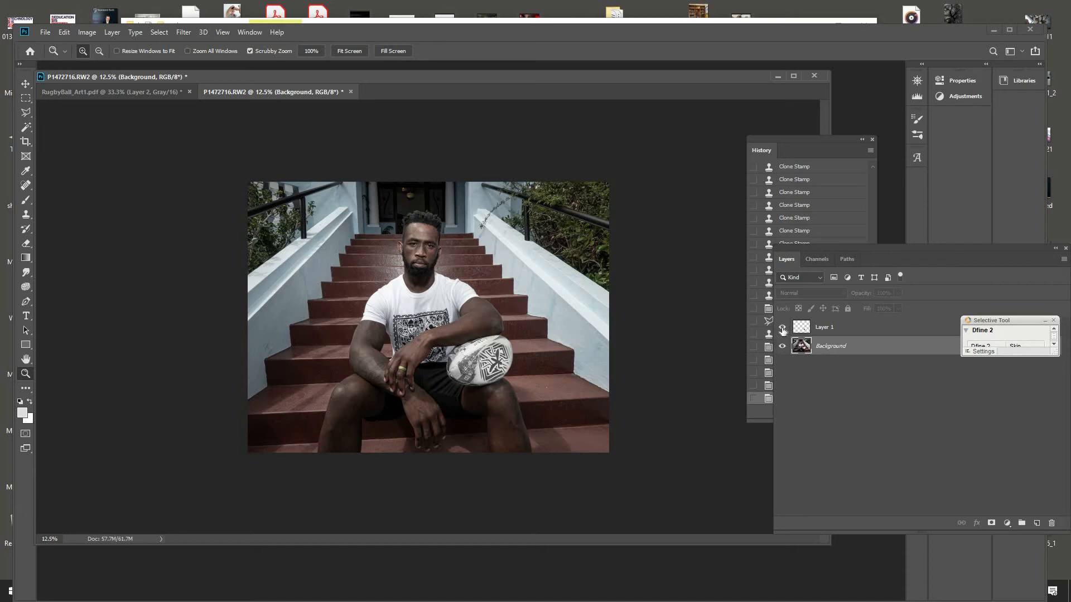
Flatten the image so the artwork layer merges into the background photo.
left_click_drag(627, 111, 618, 103)
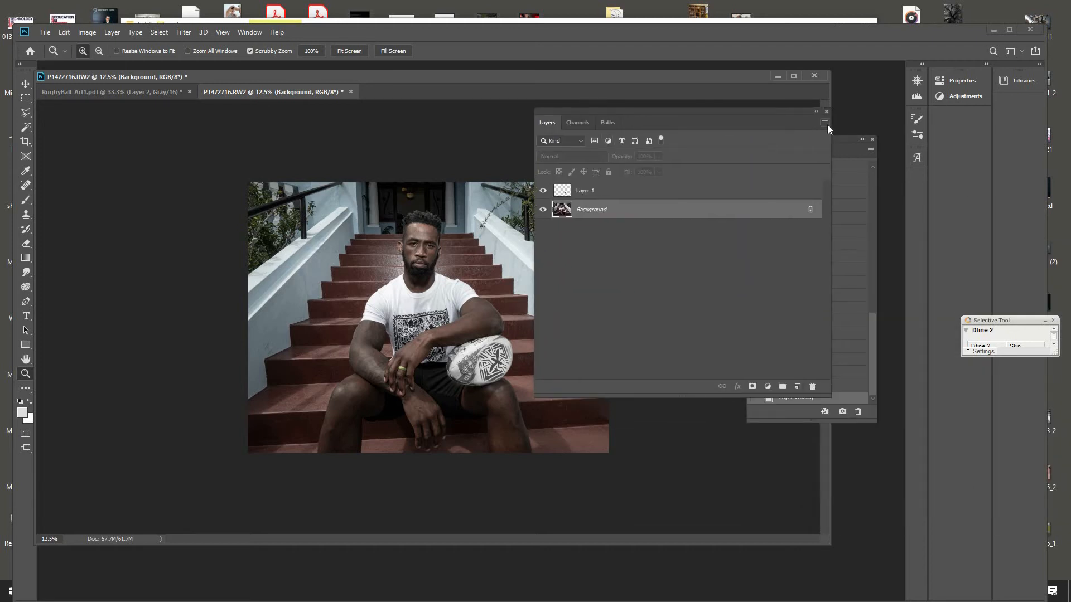
left_click(826, 123)
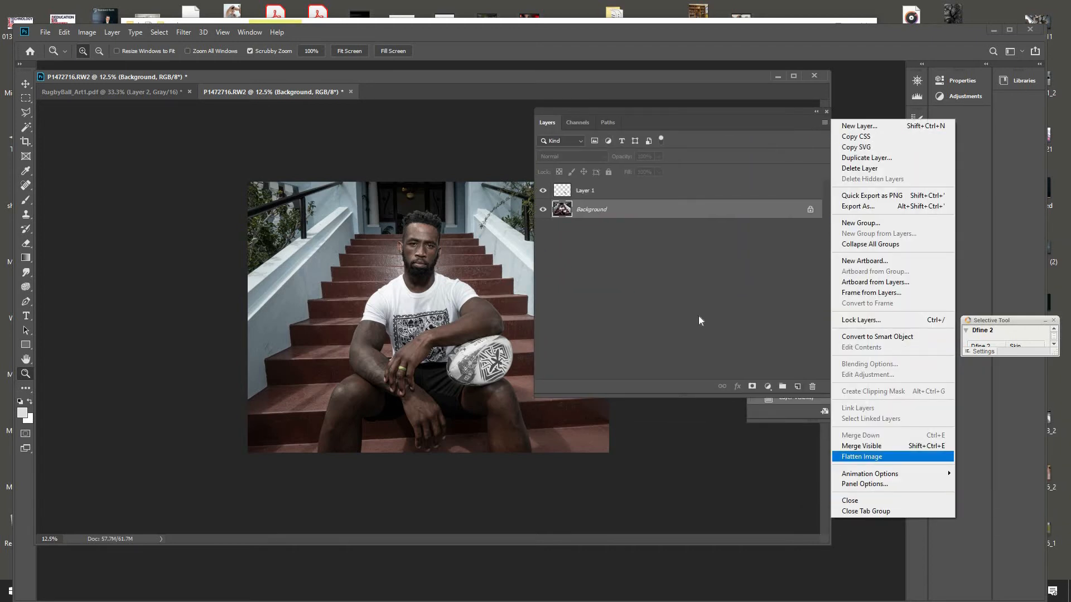
key("Return")
left_click_drag(640, 110, 795, 131)
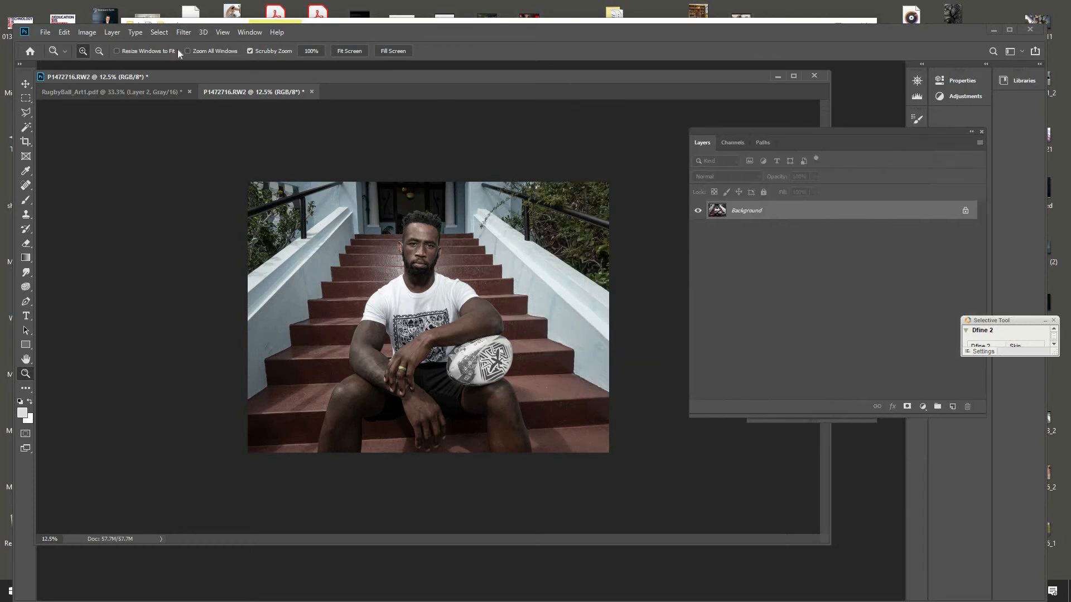
Darken the photo's edges with a Lens Correction vignette, using an amount of -73 and a midpoint of +14.
left_click(183, 33)
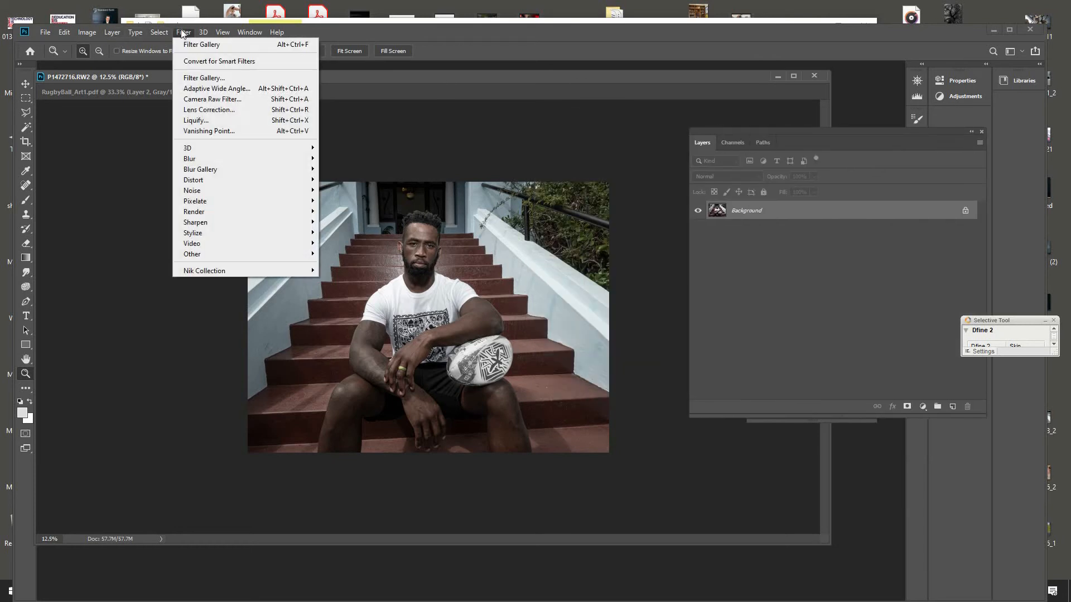
left_click(203, 110)
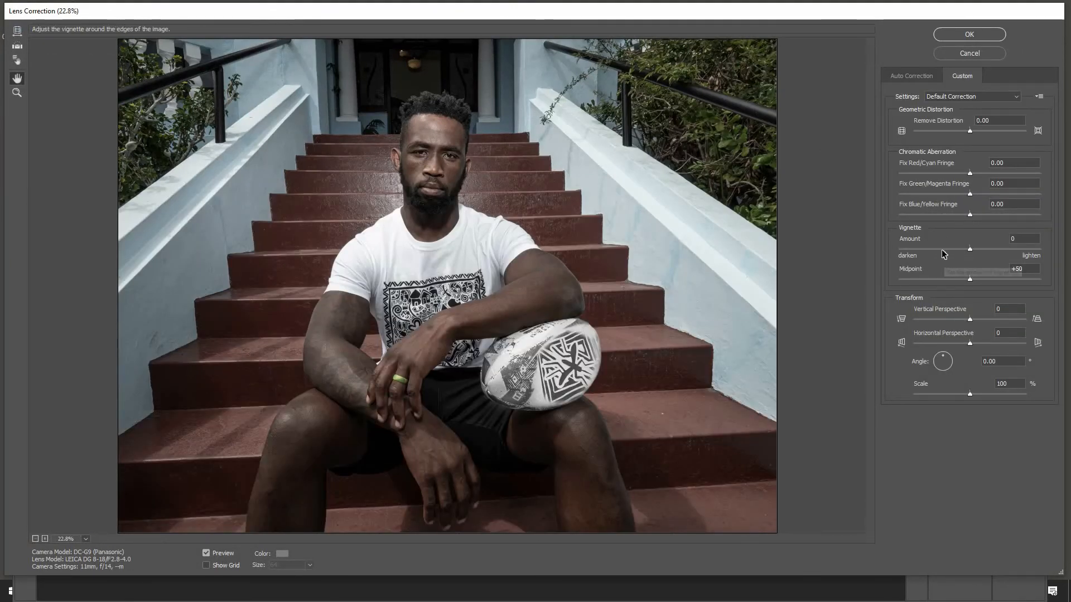
left_click(943, 249)
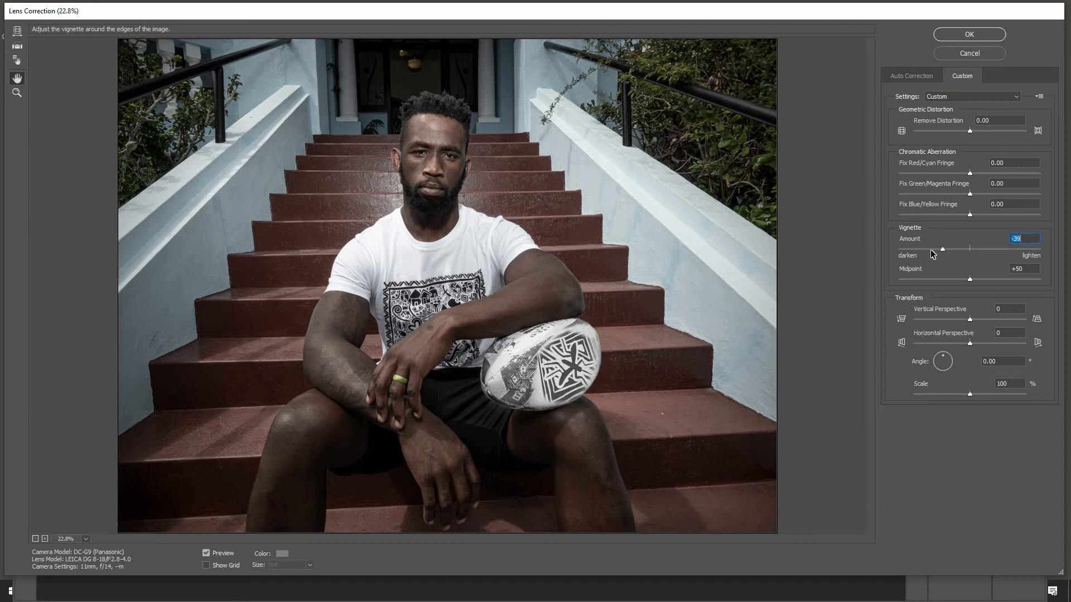
left_click(931, 250)
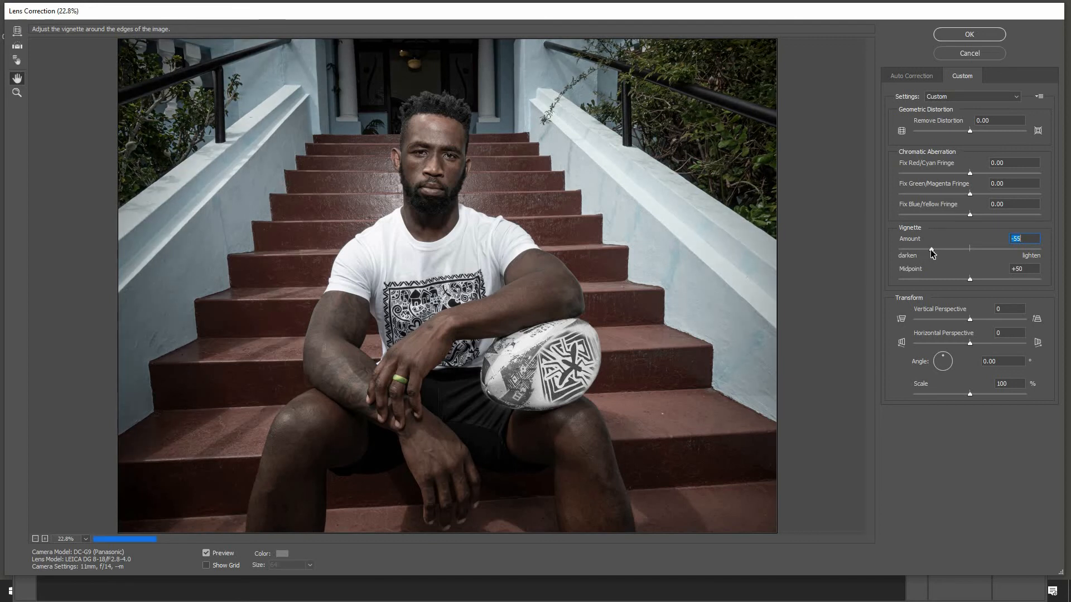
left_click(950, 279)
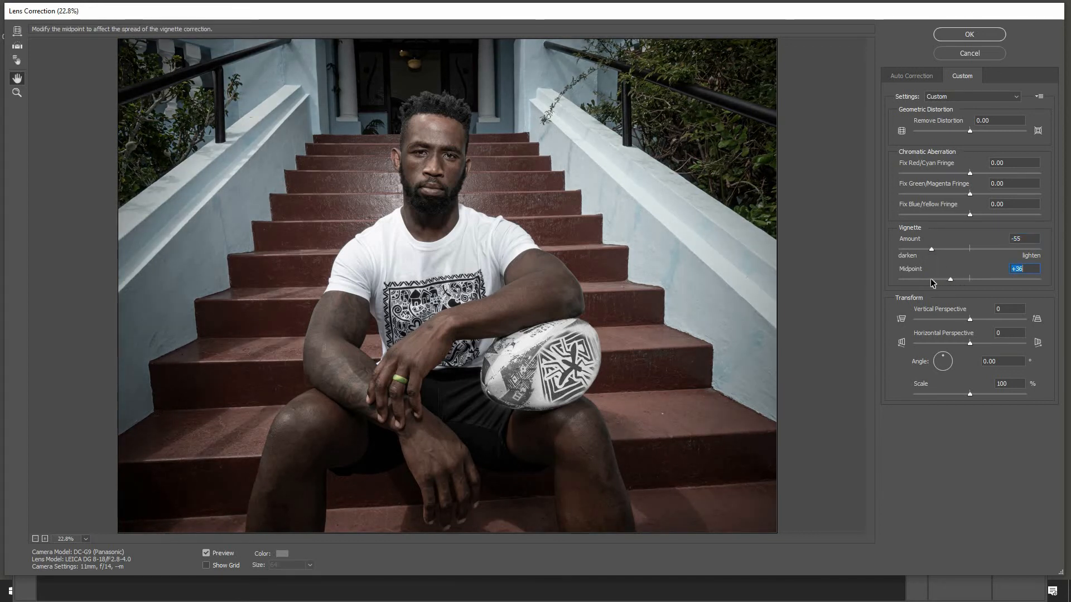
left_click(931, 279)
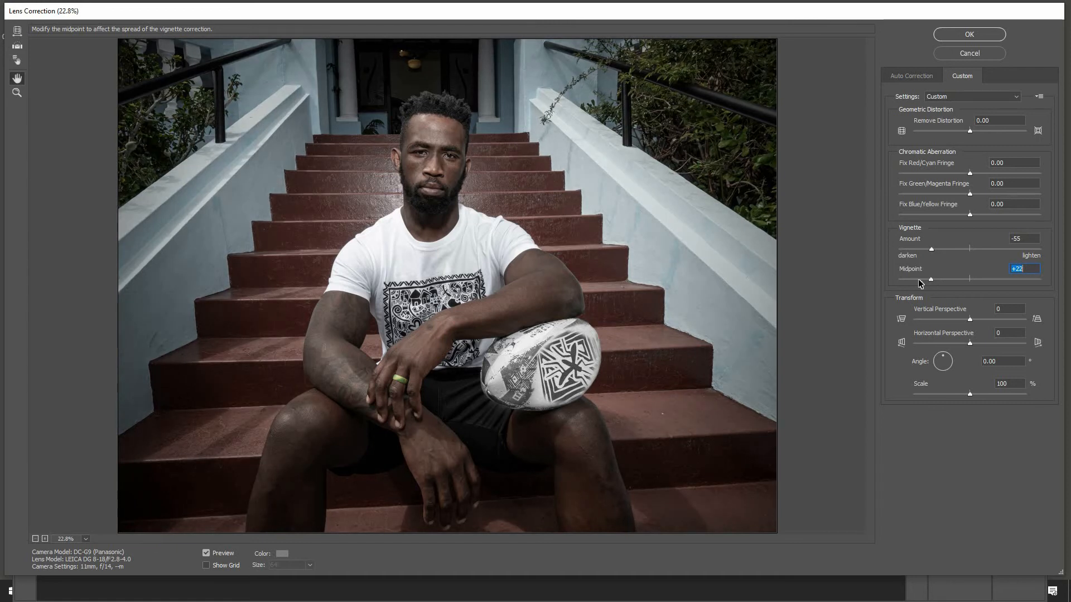
left_click(918, 279)
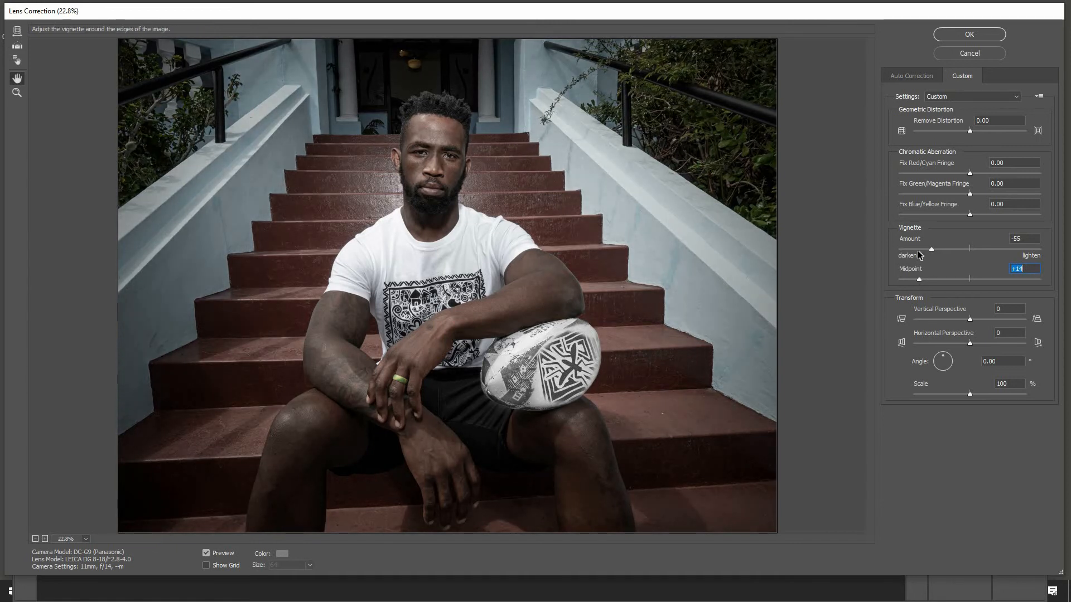
left_click(920, 251)
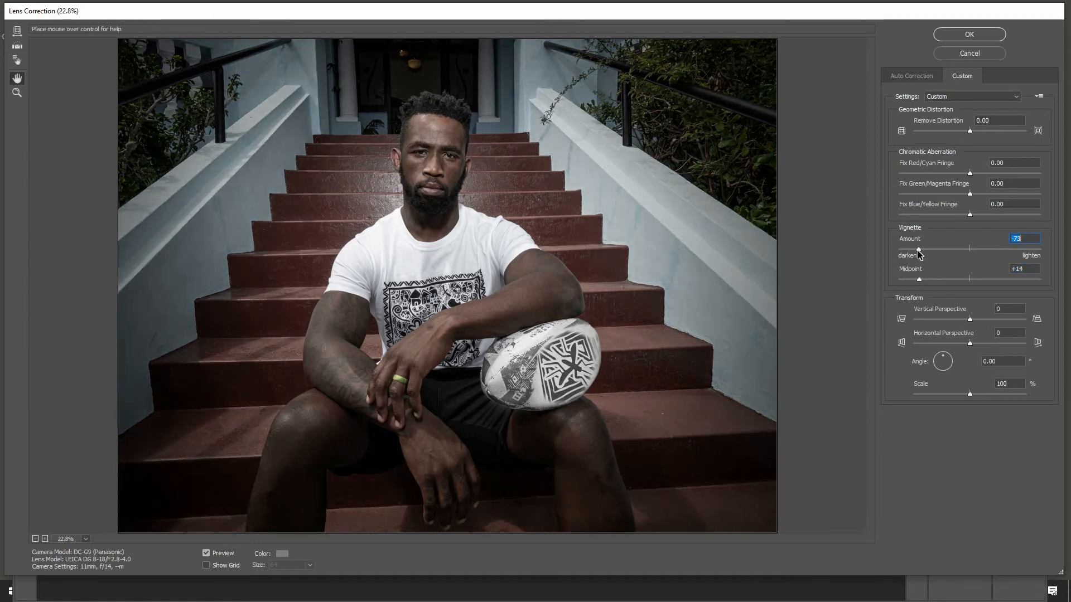
left_click(970, 37)
left_click_drag(782, 129, 839, 108)
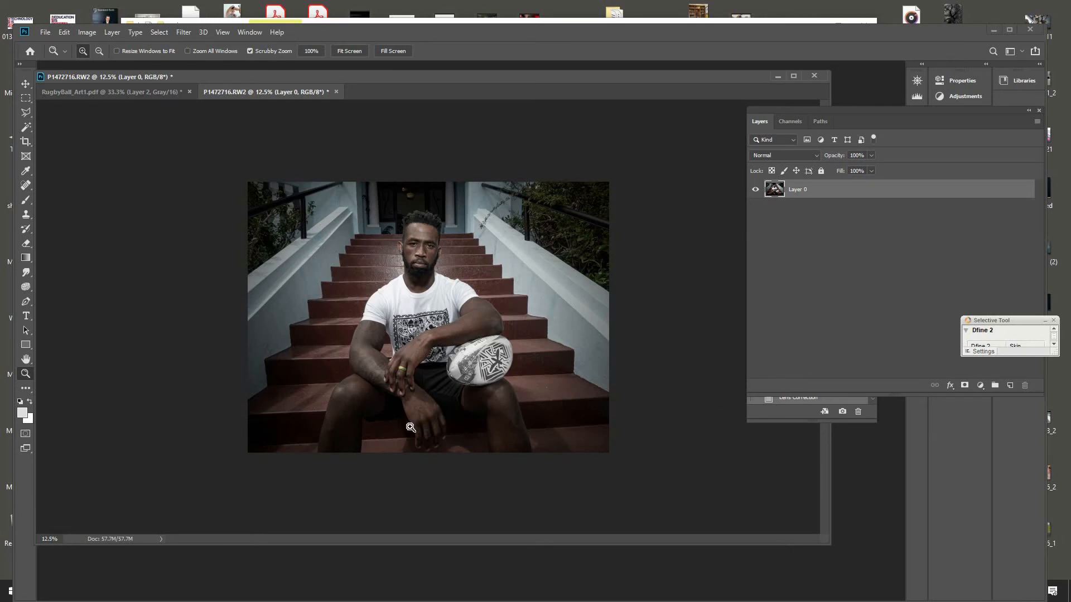
Straighten the photo by slightly rotating it with the Crop tool, and apply the crop.
left_click(26, 142)
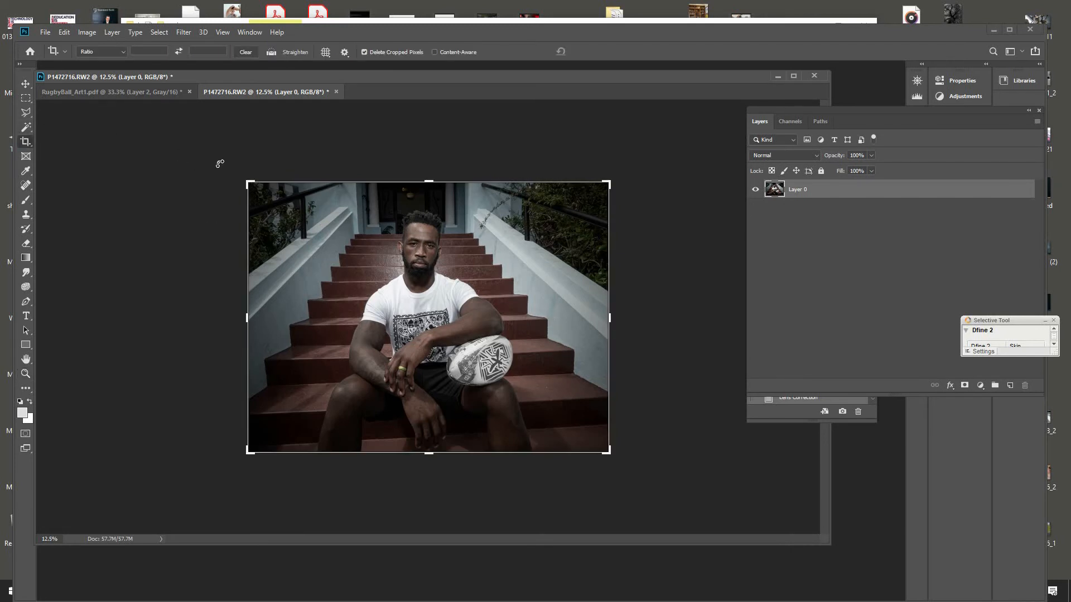
mouse_move(220, 165)
left_mouse_down()
mouse_move(228, 152)
mouse_move(223, 168)
left_mouse_up()
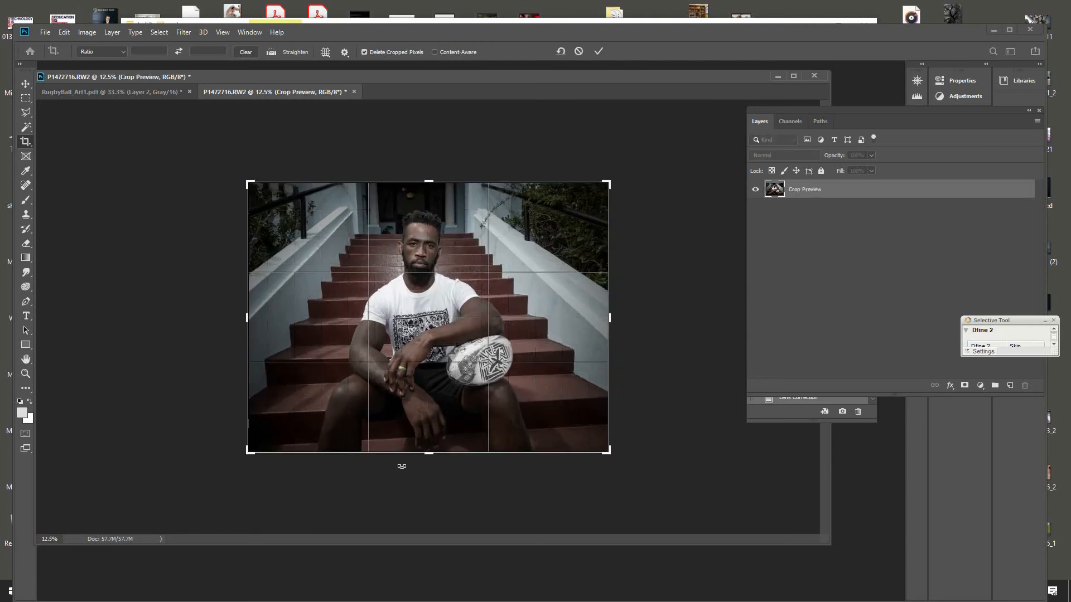
left_click(24, 373)
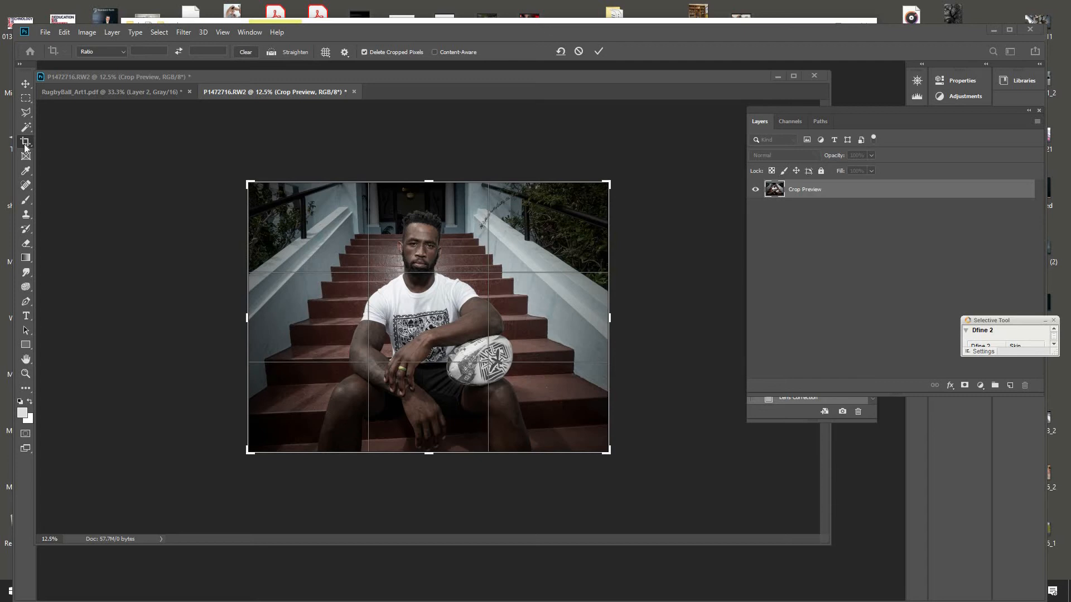
left_click(253, 170)
left_click_drag(234, 162, 233, 166)
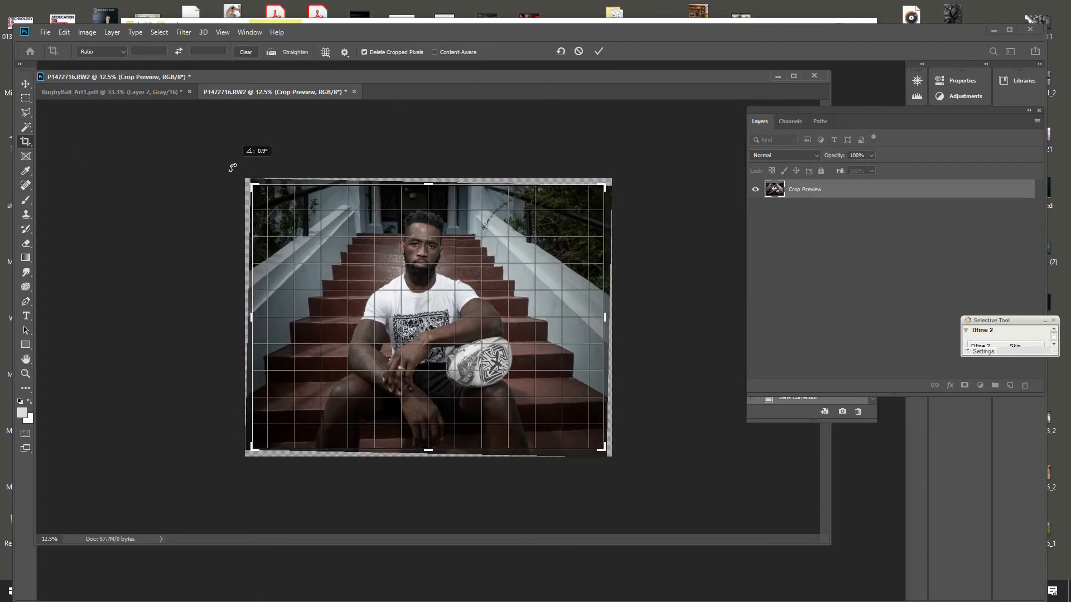
key("z")
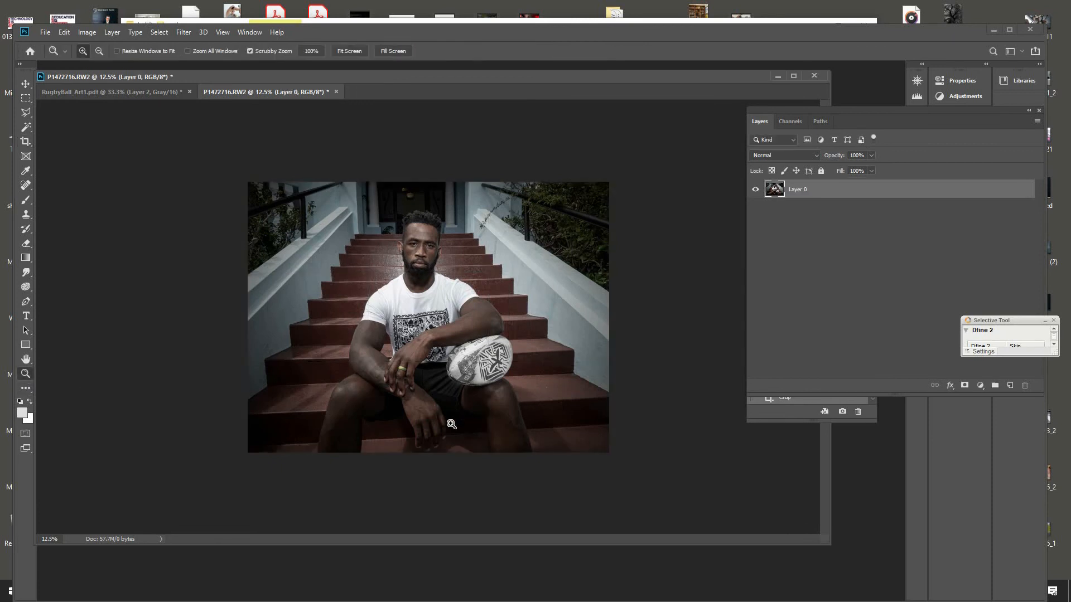
Reduce the whole photo's saturation to -29 with a Hue/Saturation adjustment.
left_click(450, 424)
left_click(446, 481)
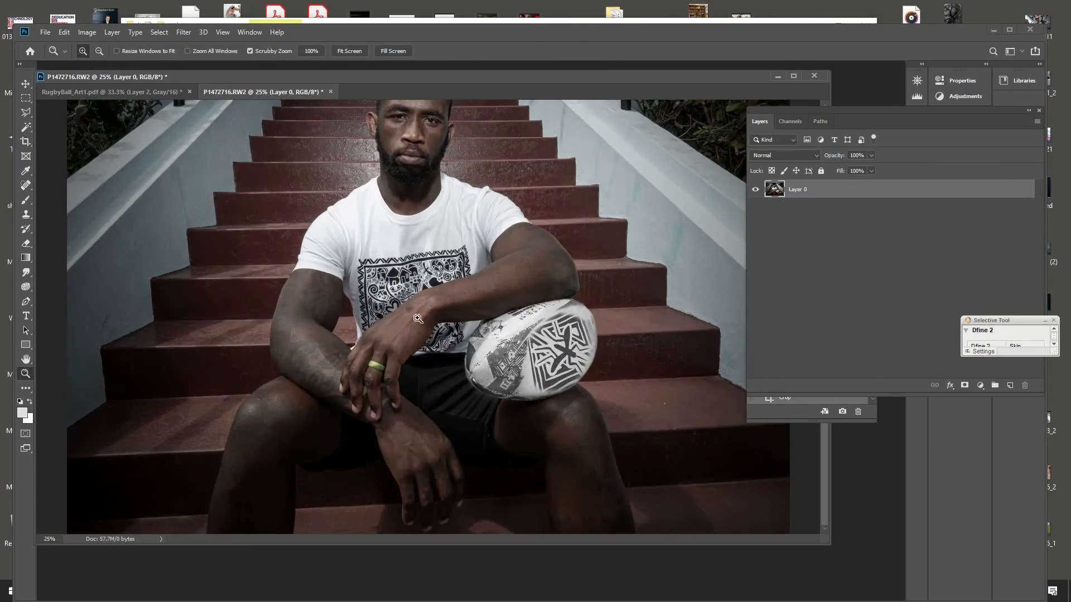
left_click(399, 320, "alt")
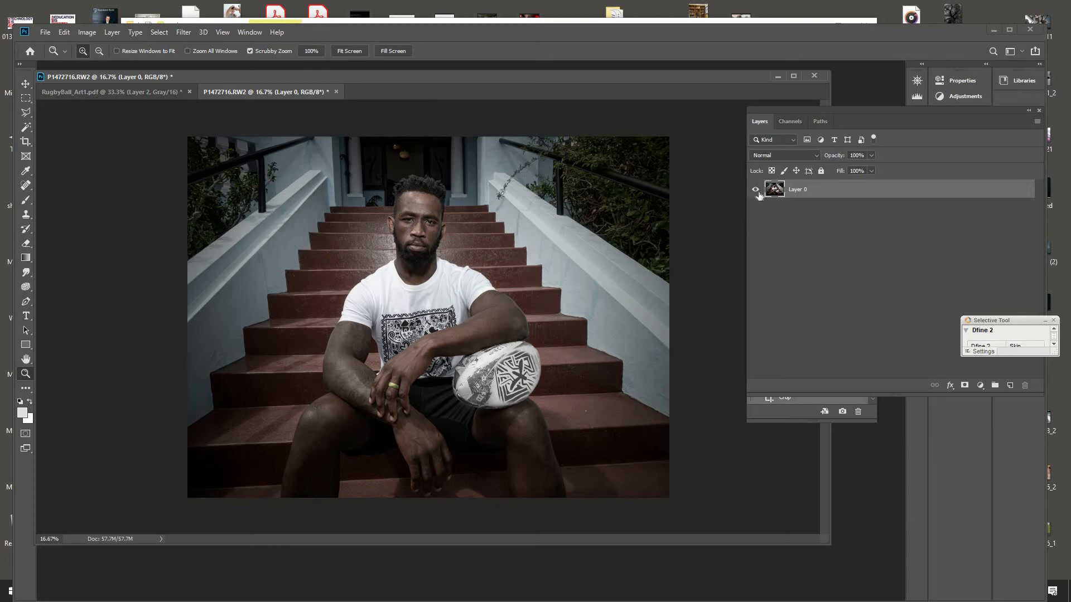
left_click_drag(562, 76, 553, 90)
key("ctrl+u")
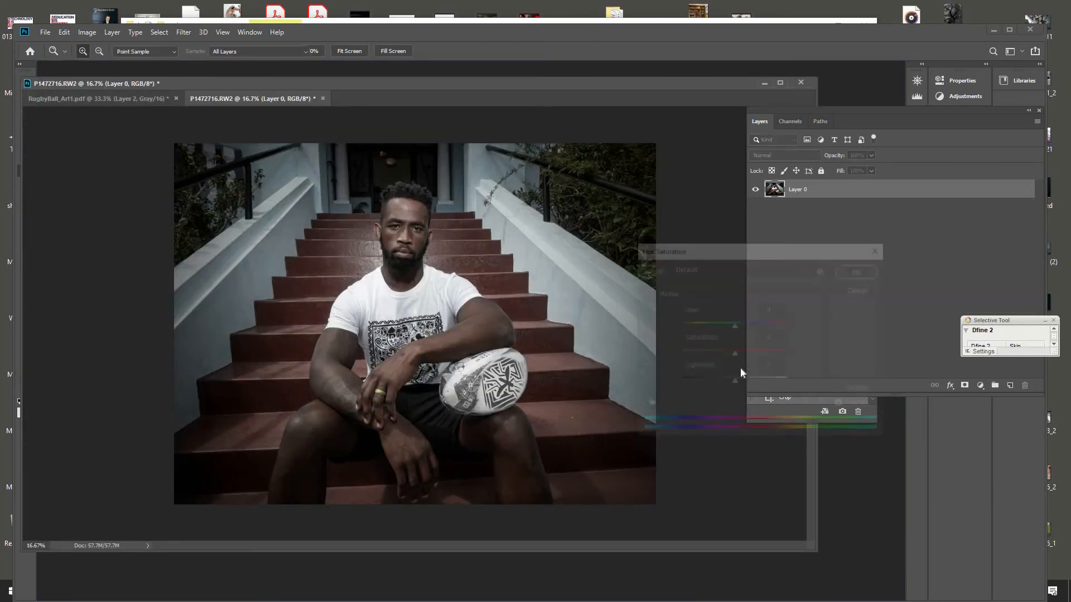
left_click_drag(734, 354, 720, 360)
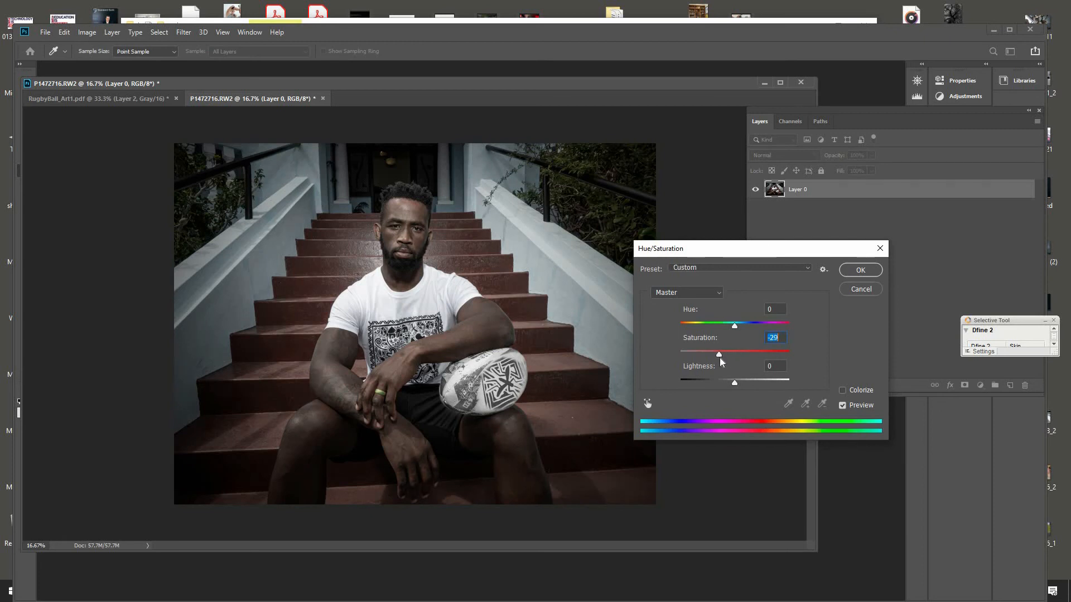
left_click(861, 271)
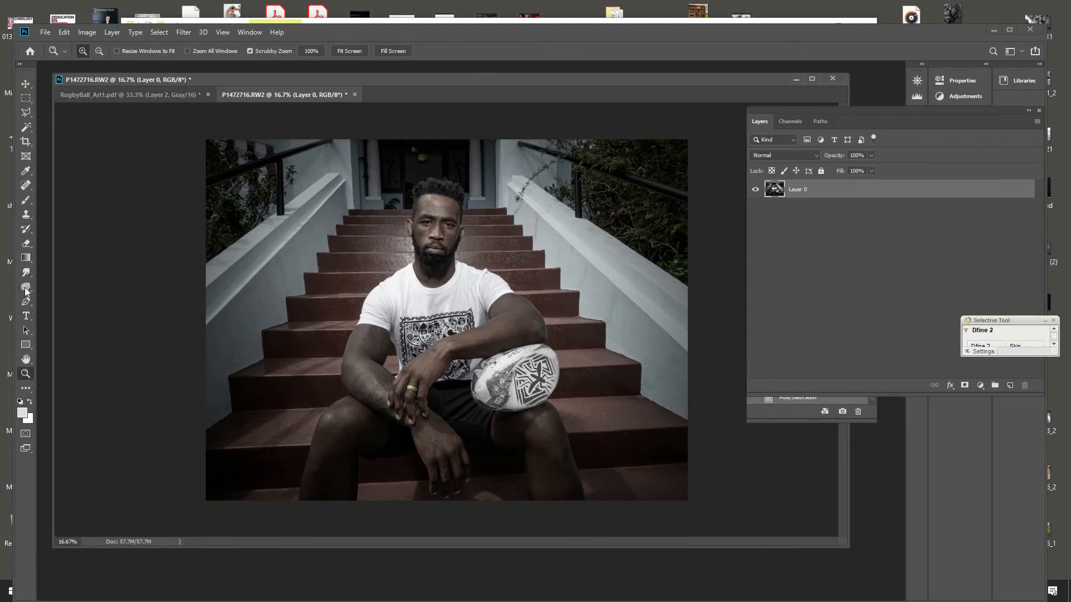
Darken the photo with a 1102 px Burn tool on Midtones at 28% exposure, and compare it by undoing and restoring the stroke.
left_click(26, 287)
left_click(71, 297)
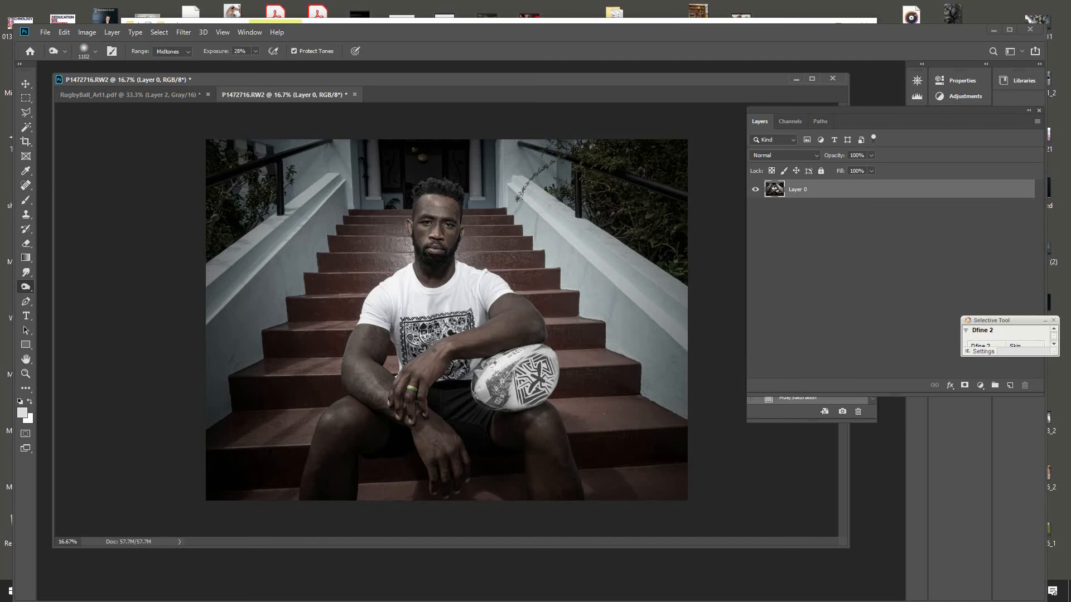
key("ctrl+z")
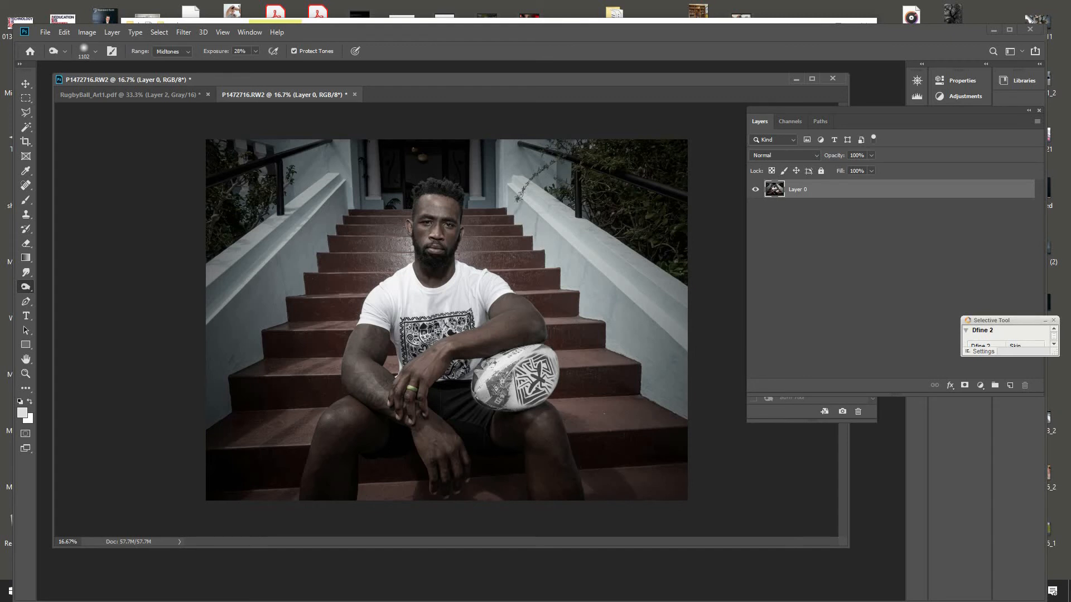
key("ctrl+shift+z")
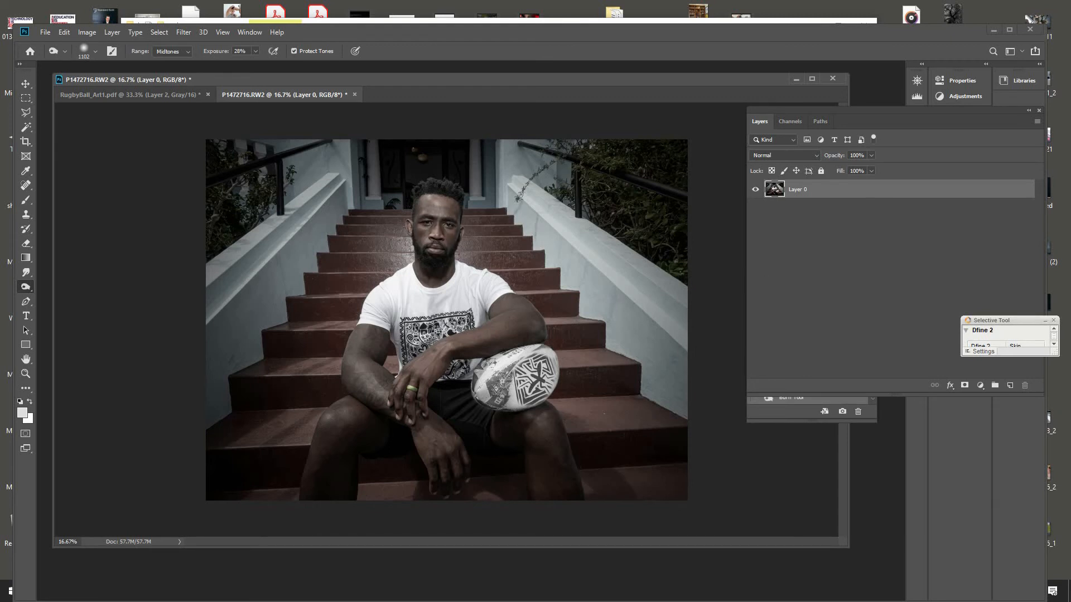
Undo the last Burn tool stroke on the photo.
key("ctrl+z")
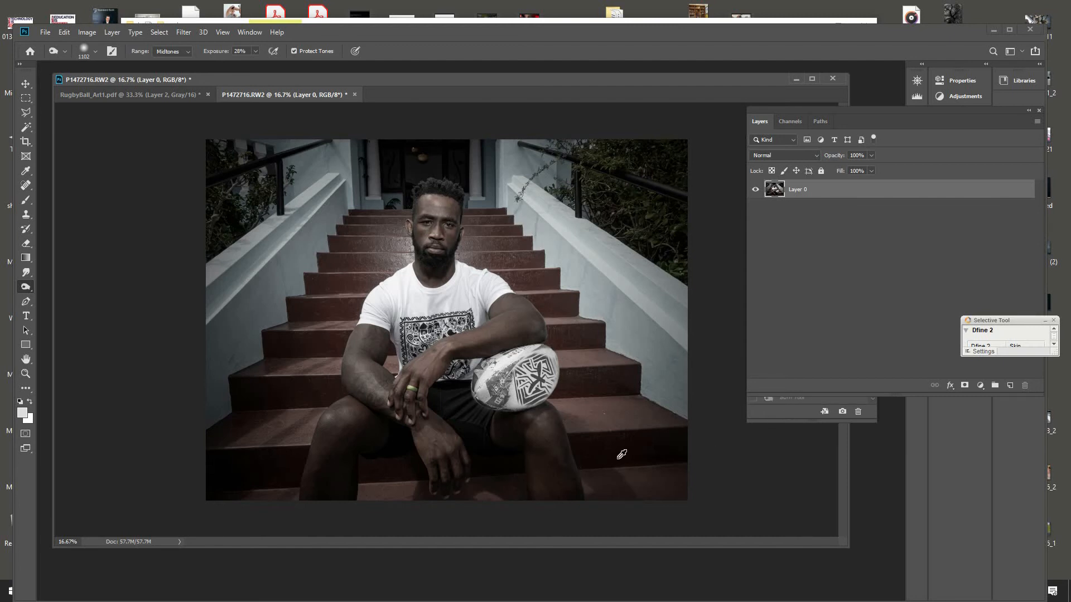
key("ctrl+m")
left_click_drag(622, 301, 630, 301)
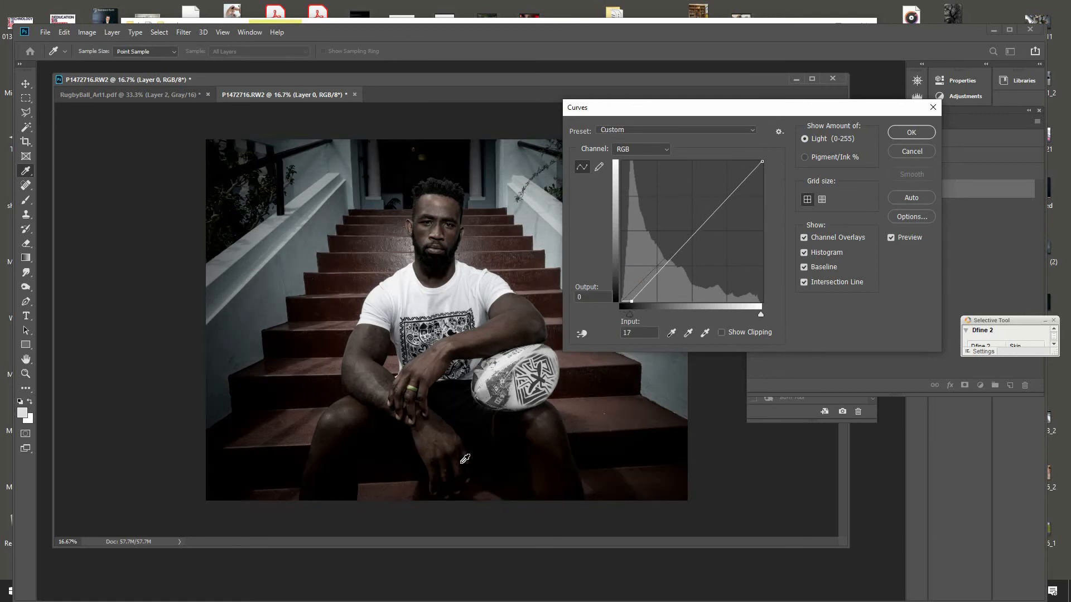
left_click(911, 151)
key("o")
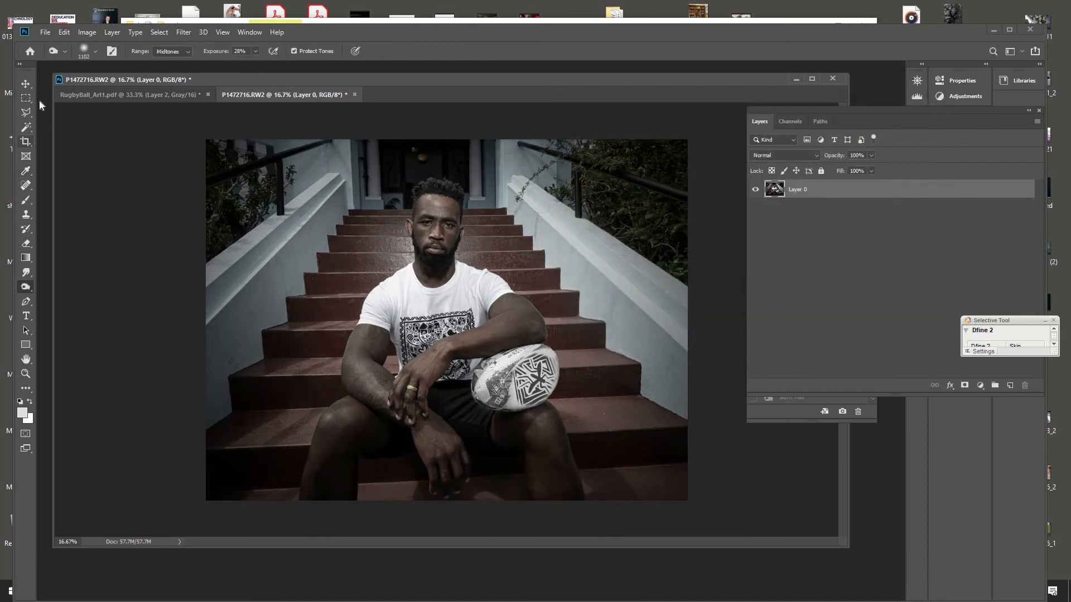
right_click(26, 99)
left_click(64, 110)
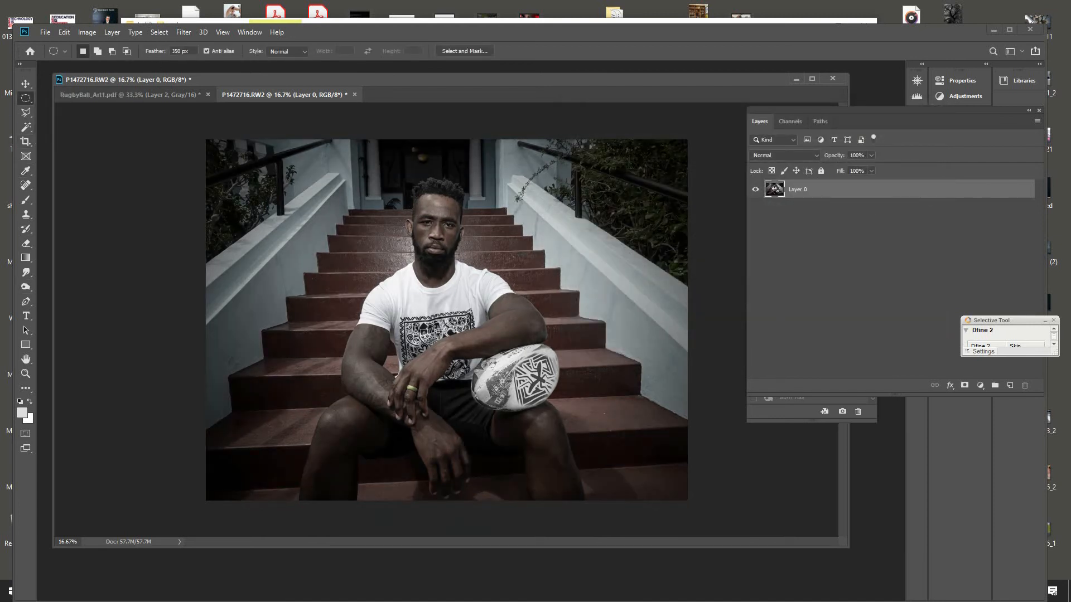
left_click(162, 52)
type("80")
mouse_move(500, 420)
left_mouse_down()
mouse_move(522, 431)
mouse_move(507, 427)
left_mouse_up()
key("ctrl+z")
left_click(30, 97)
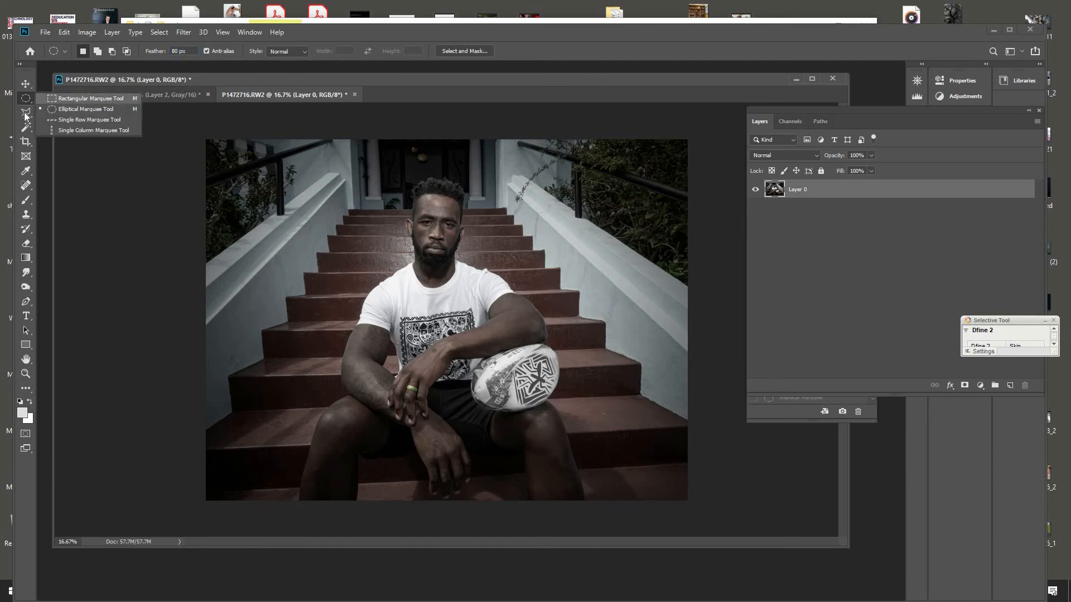
left_click(55, 99)
Select the man's legs, shorts and lower hand with the freehand Lasso at a 60 px feather, and invert the selection.
left_click(28, 113)
left_click(71, 112)
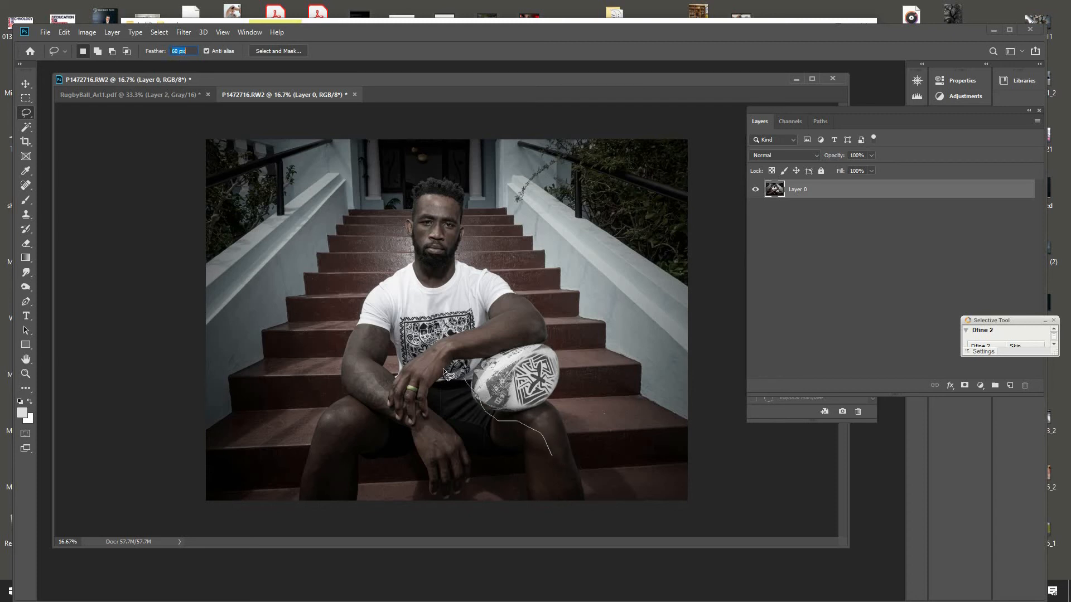
mouse_move(426, 396)
left_mouse_down()
mouse_move(351, 421)
mouse_move(327, 455)
left_mouse_up()
mouse_move(295, 495)
left_mouse_down()
mouse_move(557, 545)
mouse_move(575, 470)
mouse_move(554, 410)
mouse_move(500, 420)
mouse_move(452, 373)
left_mouse_up()
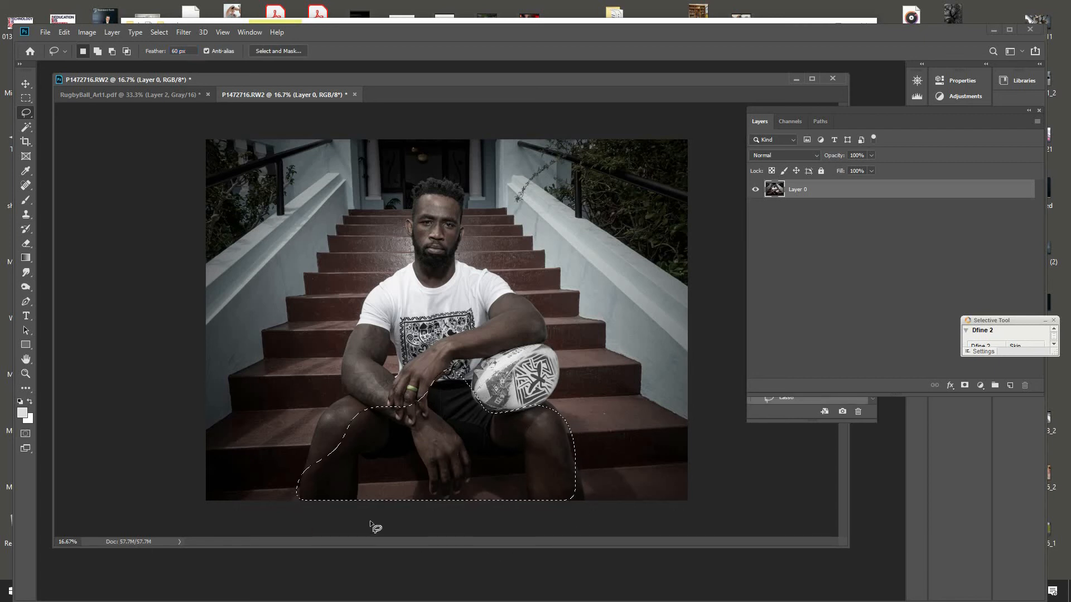
key("ctrl+shift+i")
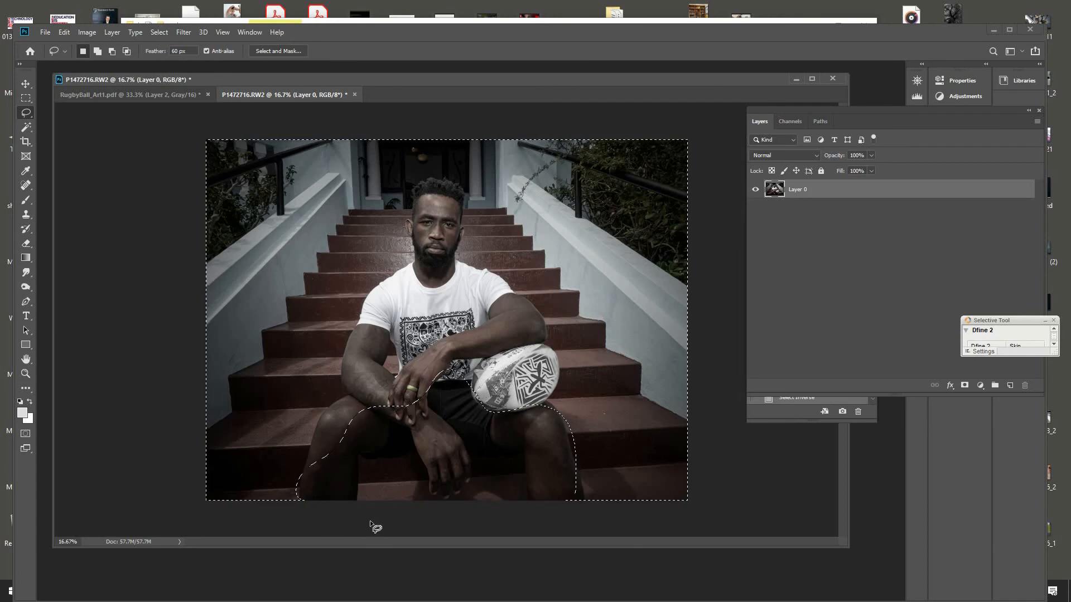
Darken the selected area with Curves by moving the black point to input 19, output 0, and deselect.
key("ctrl+m")
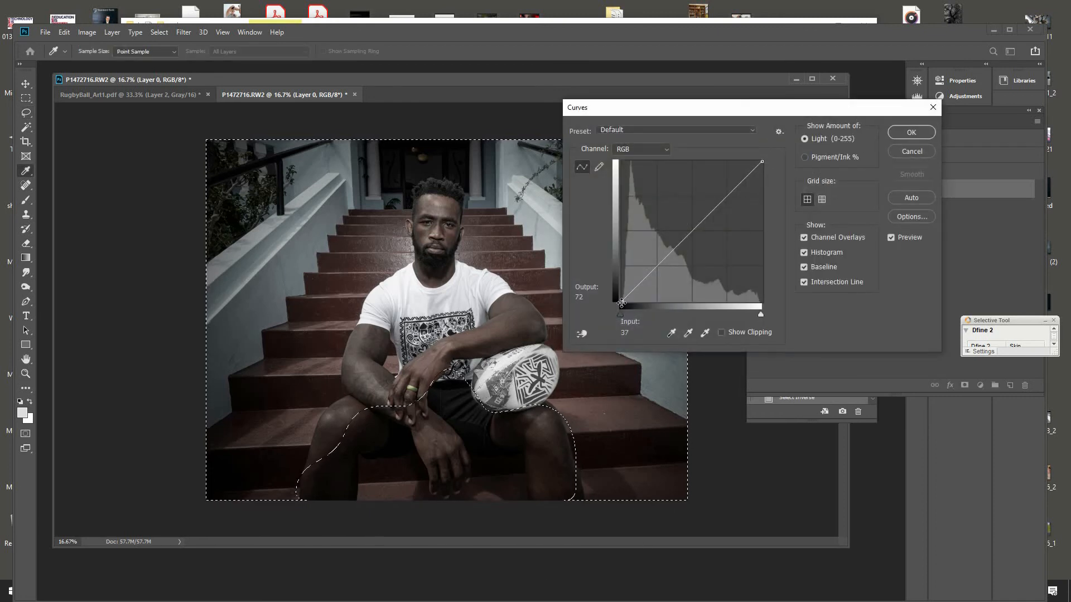
left_click_drag(626, 302, 630, 307)
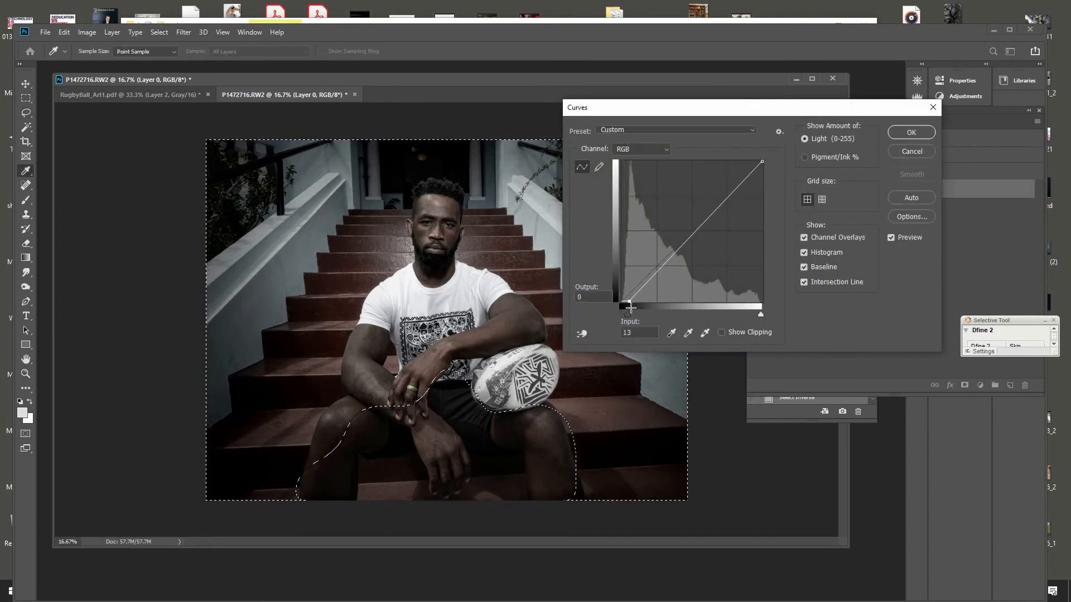
key("Right")
key("Right")
key("Right")
key("Right")
key("Right")
key("Right")
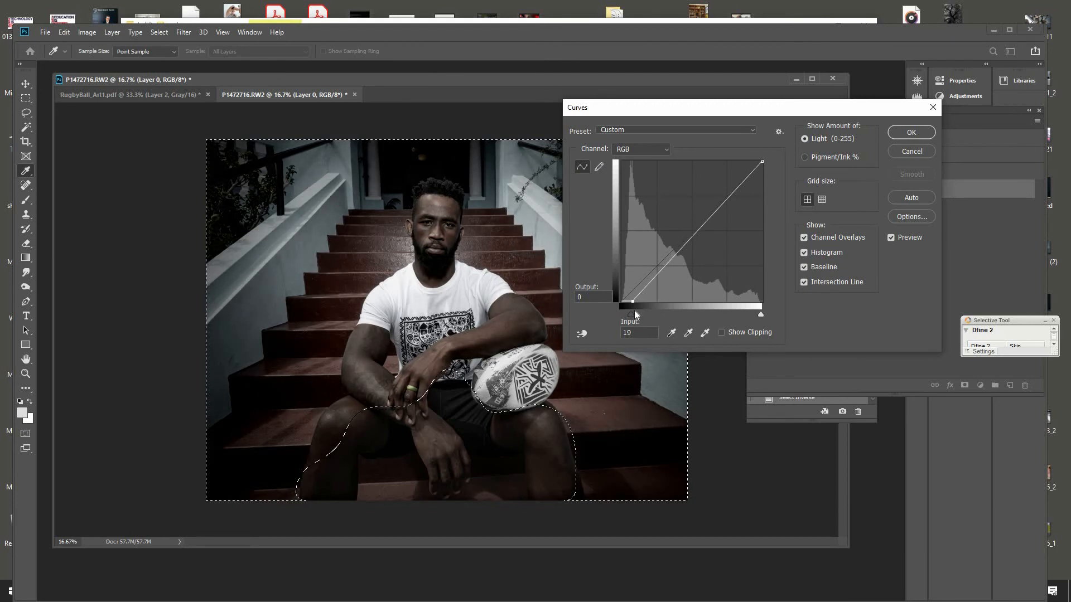
left_click(894, 135)
key("ctrl+d")
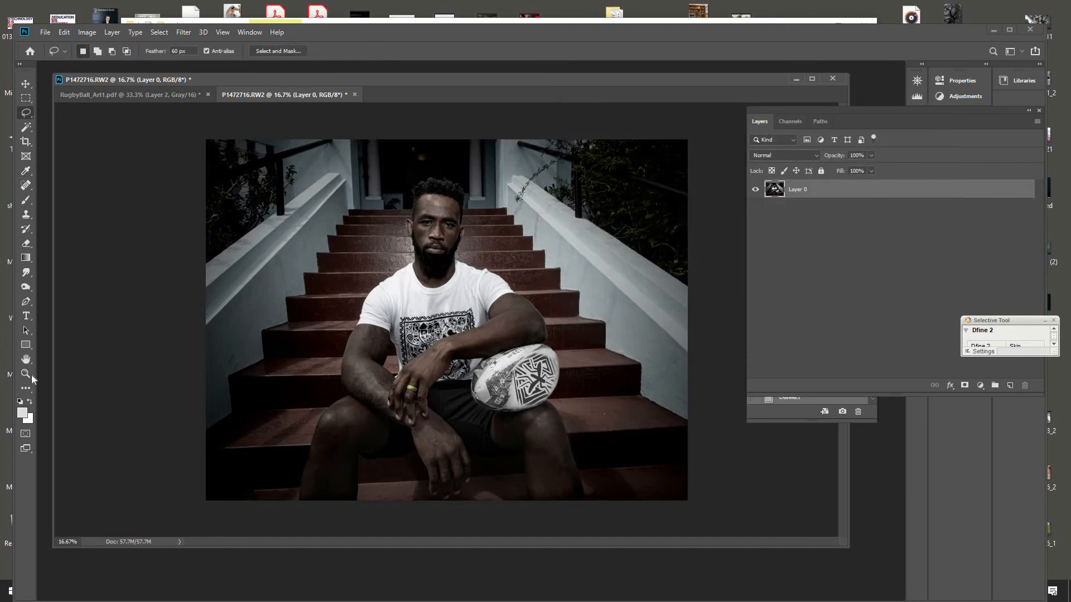
Examine the man's face and the doorway area behind his head up close.
left_click(26, 374)
left_click(491, 233)
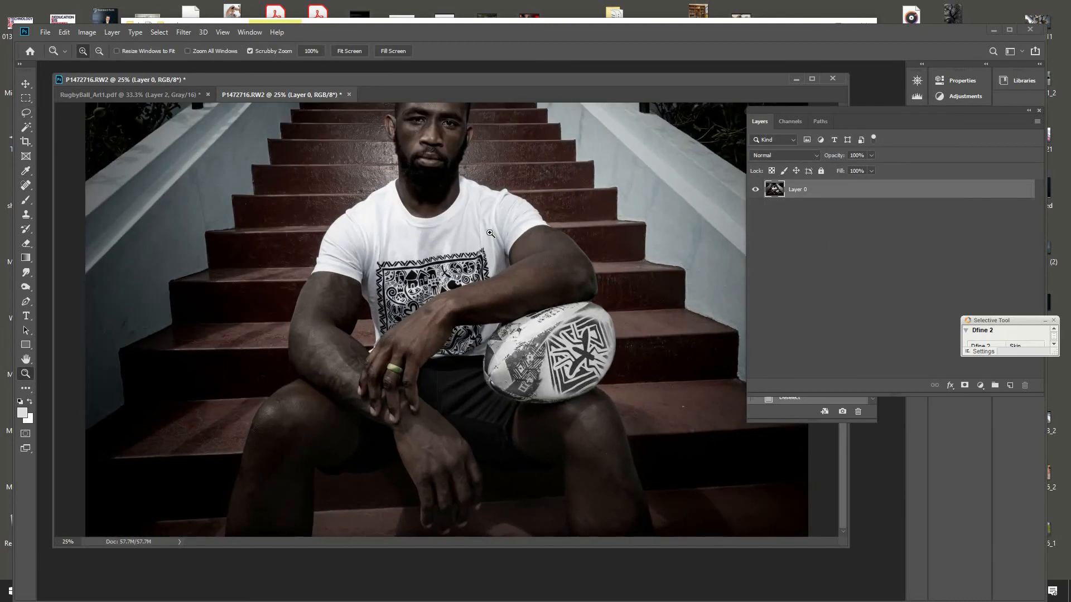
left_click(490, 233)
scroll(414, 320, "up", 3)
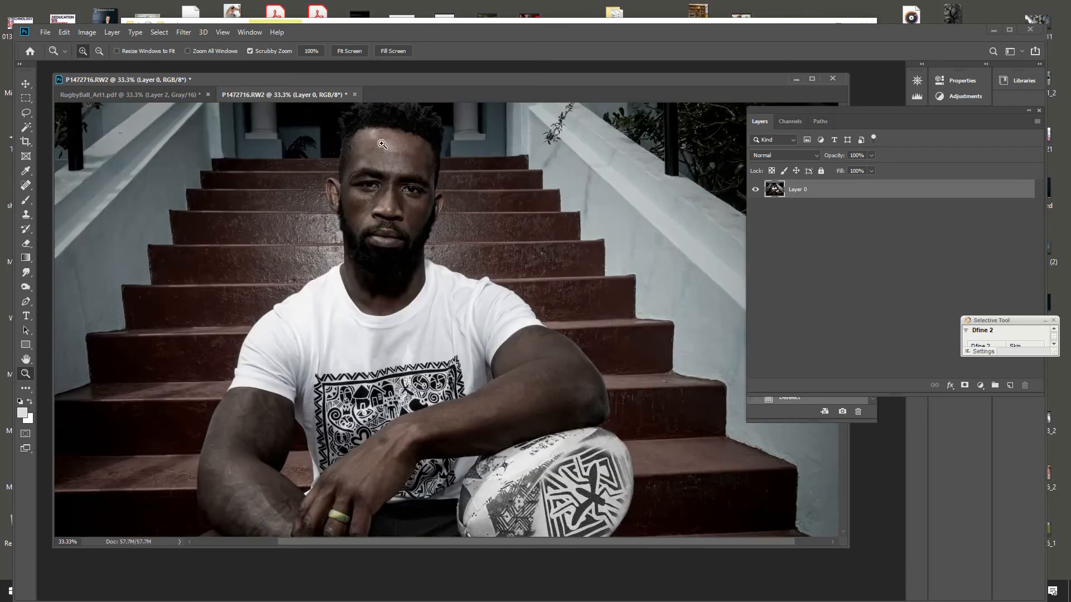
left_click(411, 209)
scroll(413, 224, "up", 2)
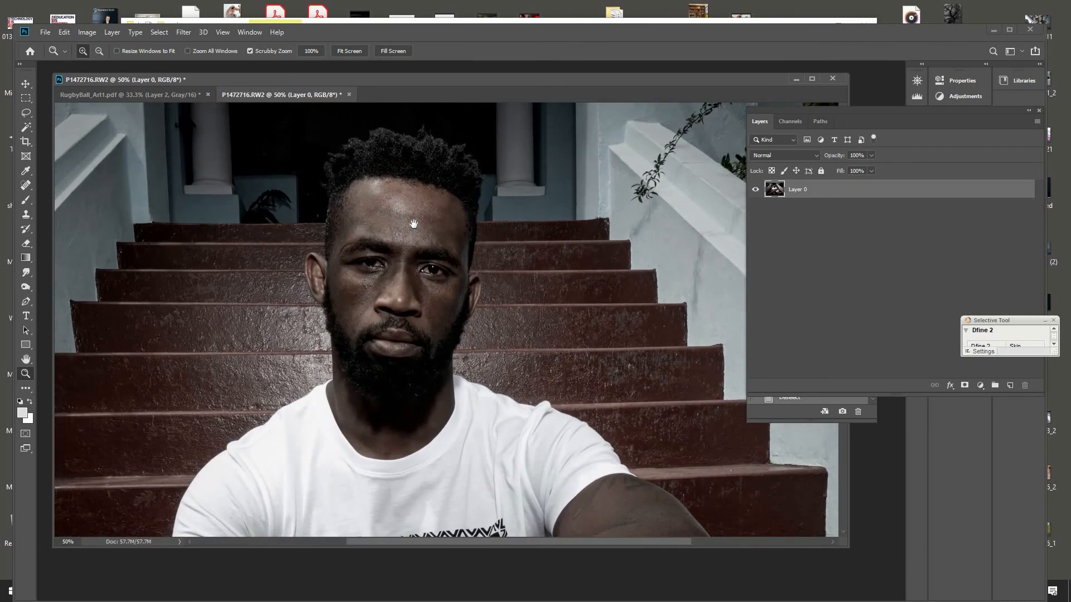
scroll(422, 276, "up", 2)
scroll(370, 213, "left", 3)
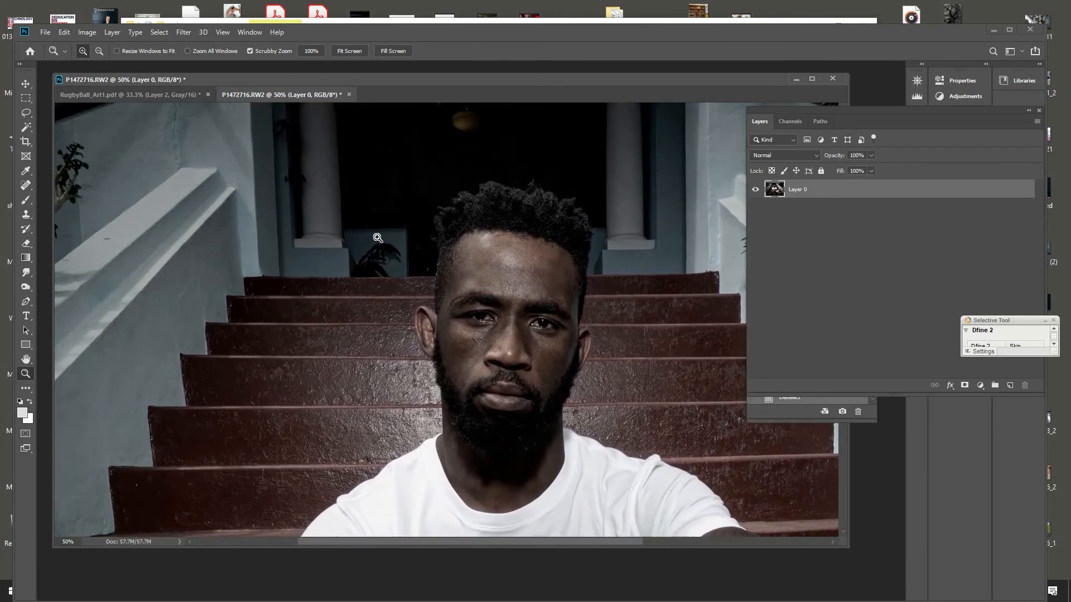
Outline the blue wall panel with the plant, beside the column base, using the Polygonal Lasso with a 3 px feather.
left_click_drag(378, 238, 378, 238)
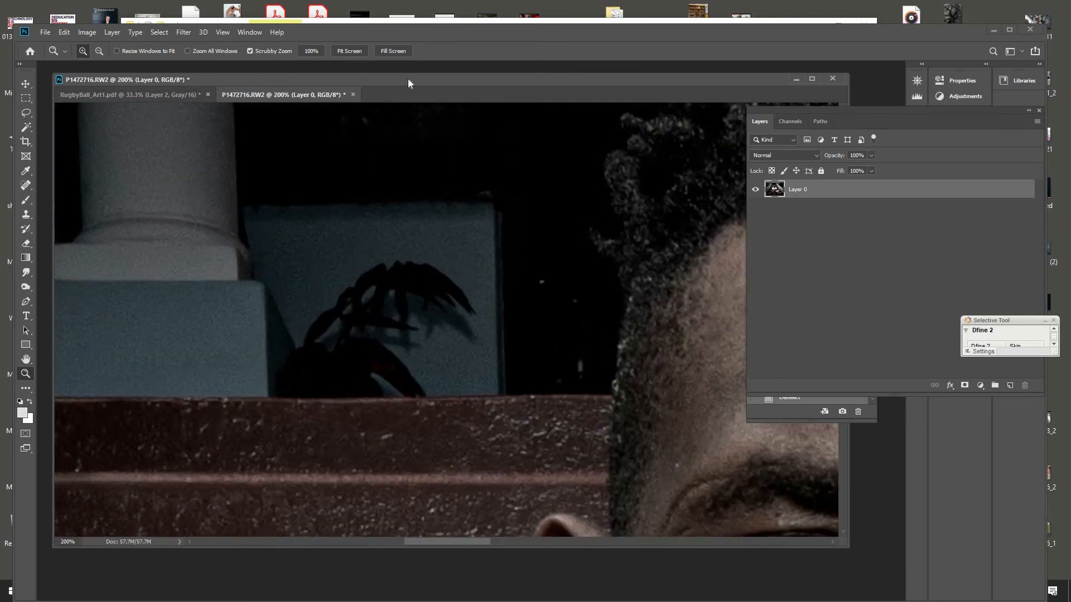
left_click_drag(408, 79, 485, 75)
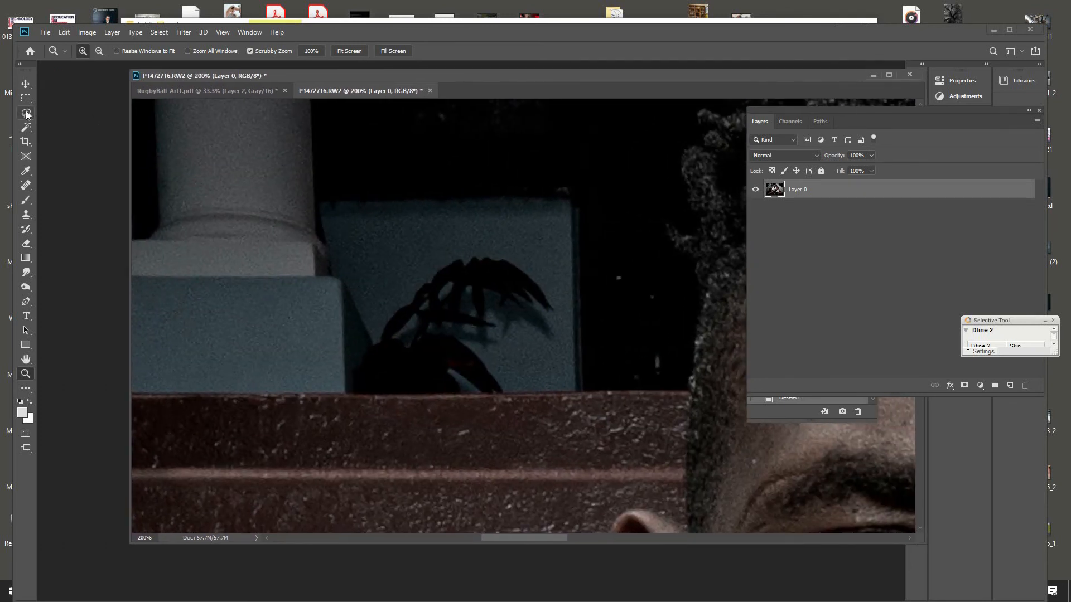
left_click_drag(26, 114, 61, 122)
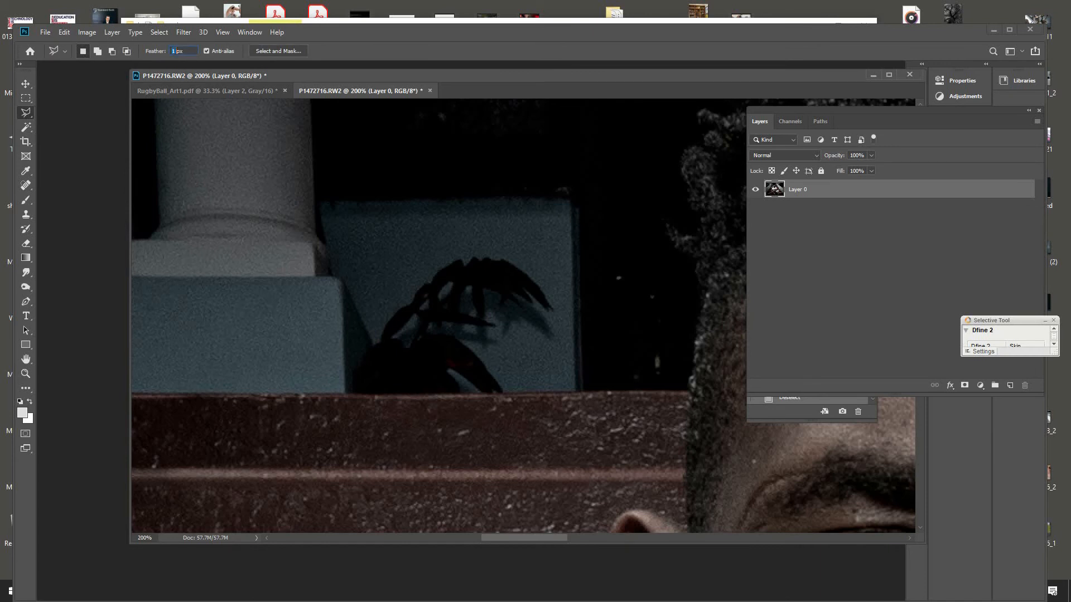
type("3")
left_click(346, 286)
left_click(396, 394)
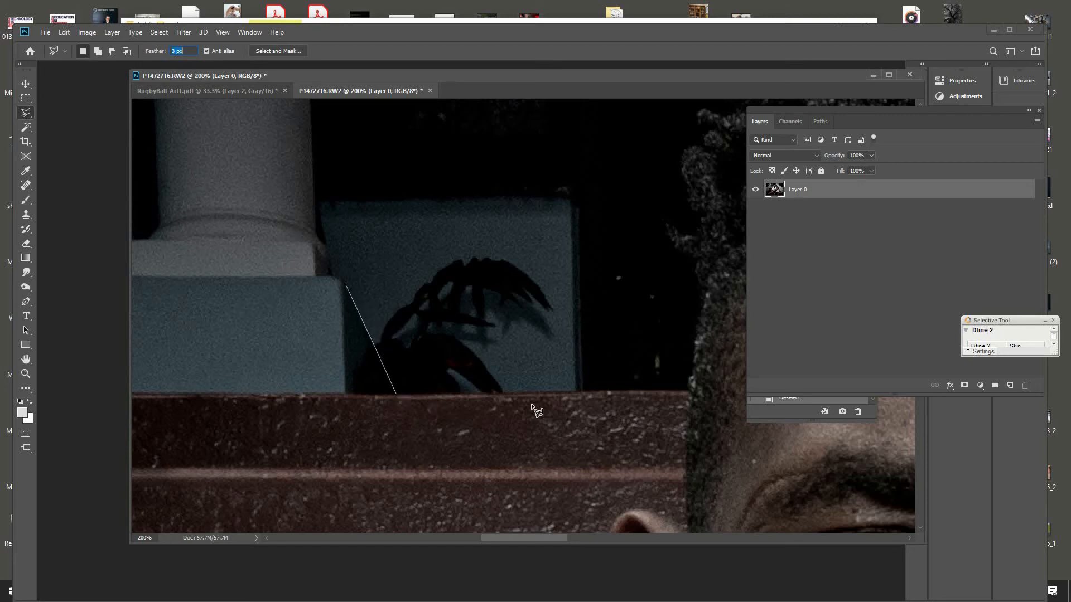
left_click(575, 392)
left_click(570, 215)
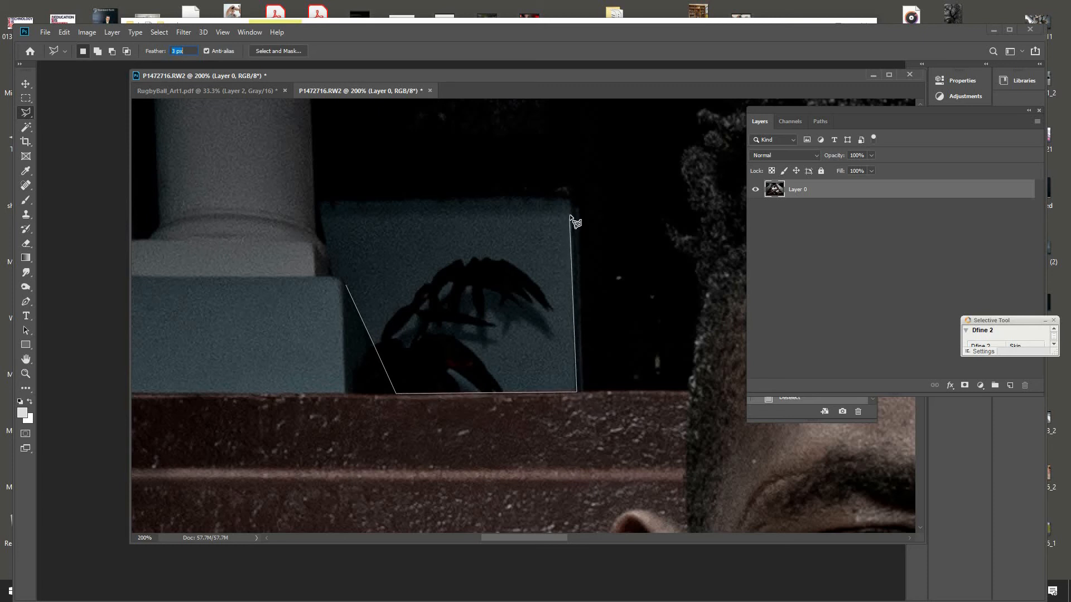
left_click(323, 218)
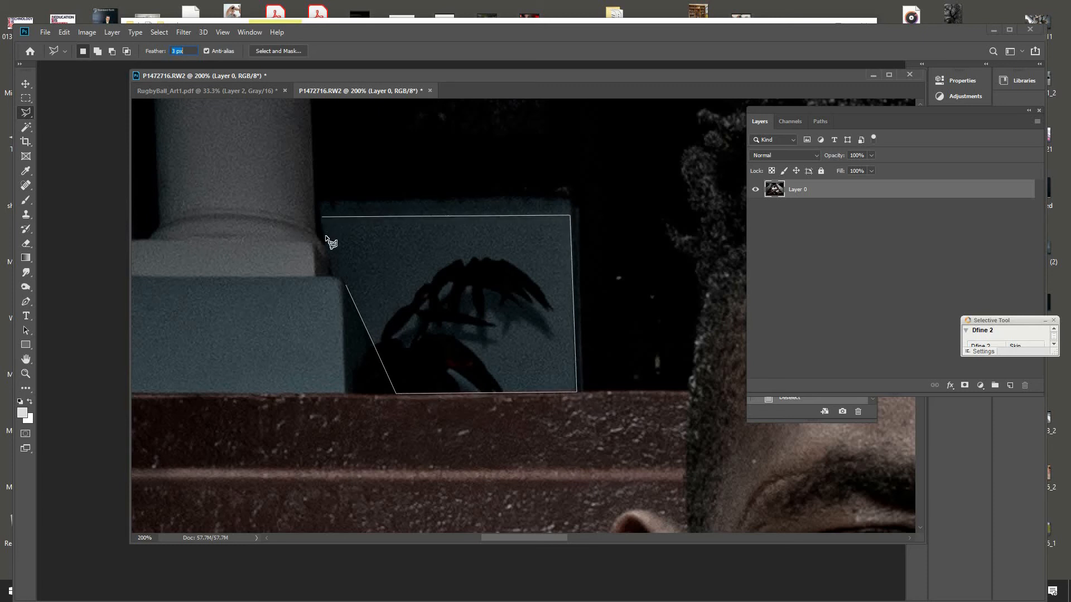
left_click(329, 250)
left_click(330, 276)
left_click(340, 277)
left_click(346, 286)
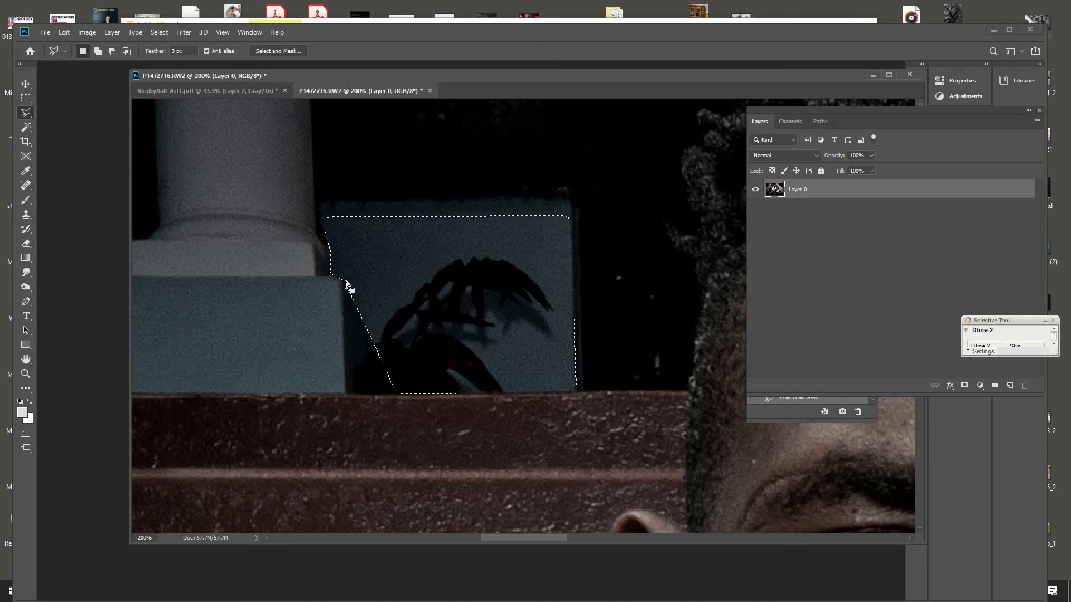
Cover the upper part of the plant with blue wall texture from under the column, using a 66 px Clone Stamp brush.
left_click(26, 217)
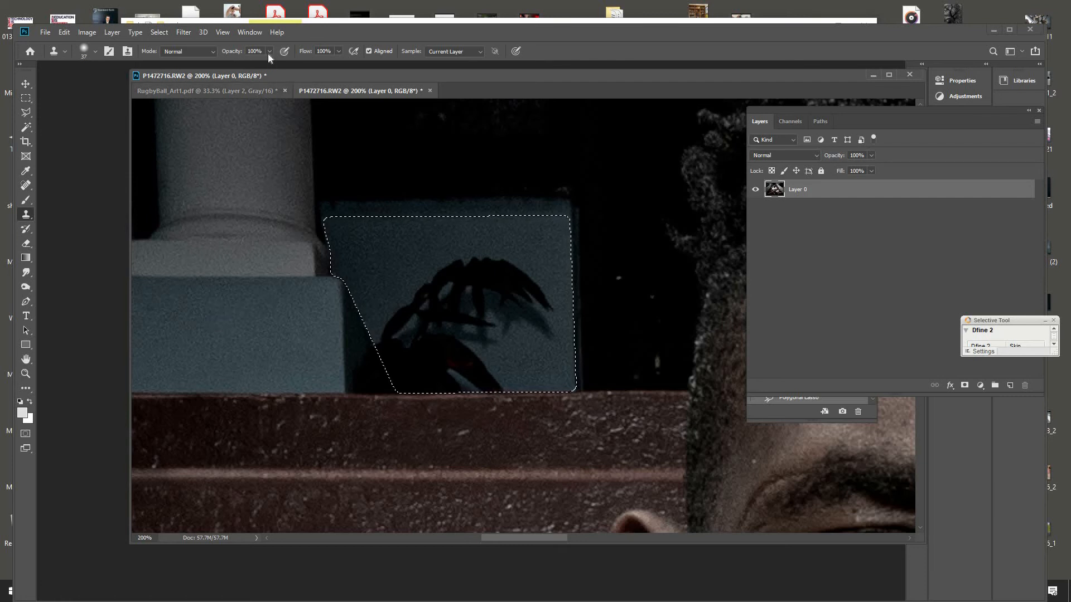
left_click(95, 51)
left_click_drag(99, 86, 100, 86)
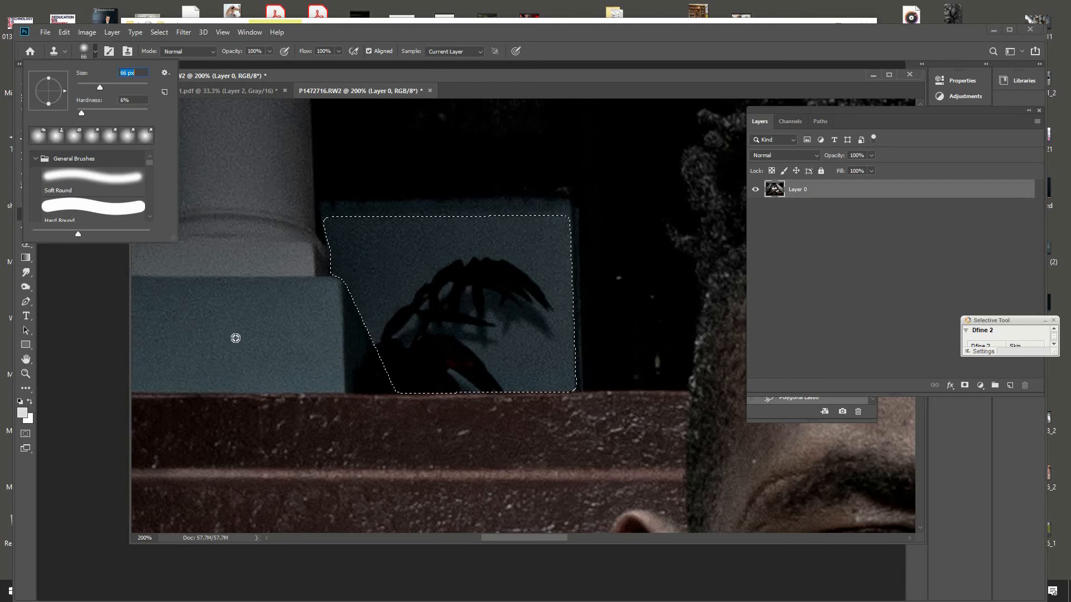
left_click(226, 333, "alt")
mouse_move(458, 304)
left_mouse_down()
mouse_move(485, 277)
mouse_move(449, 294)
mouse_move(463, 325)
mouse_move(488, 316)
left_mouse_up()
left_click(264, 331, "alt")
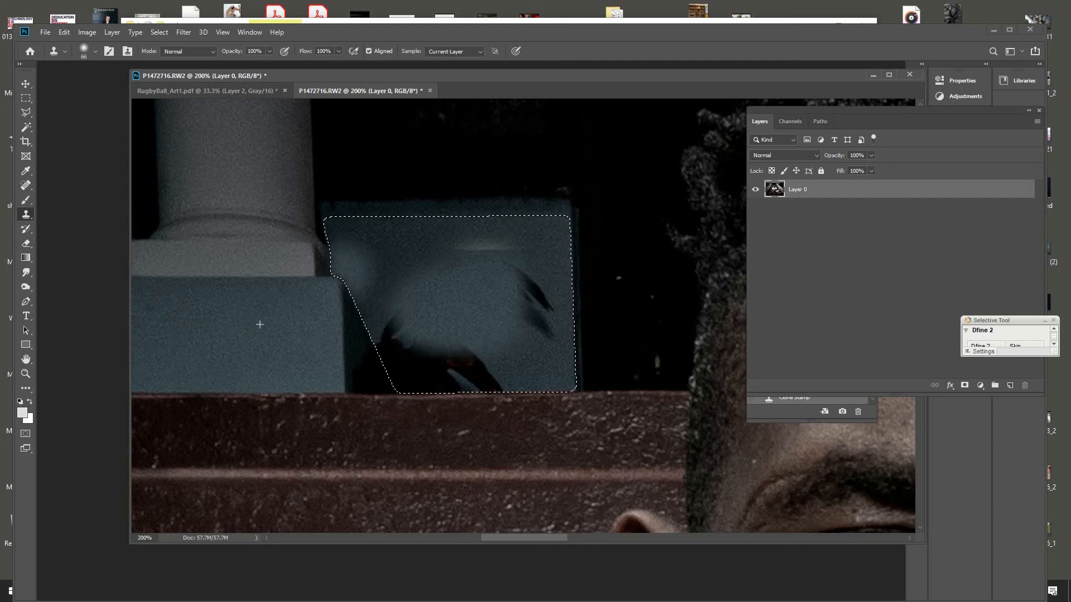
left_click_drag(350, 264, 374, 300)
left_click(265, 332, "alt")
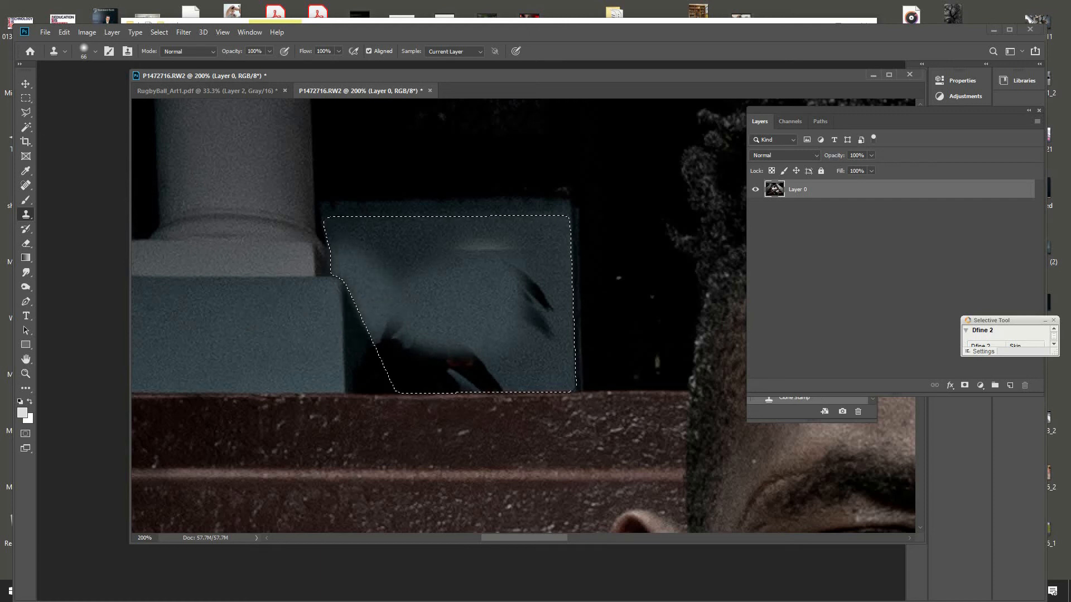
mouse_move(390, 245)
left_mouse_down()
mouse_move(393, 232)
mouse_move(366, 273)
left_mouse_up()
Clone the blue wall texture over the remaining leaves, shadows and base of the plant within the selection.
left_click(242, 323, "alt")
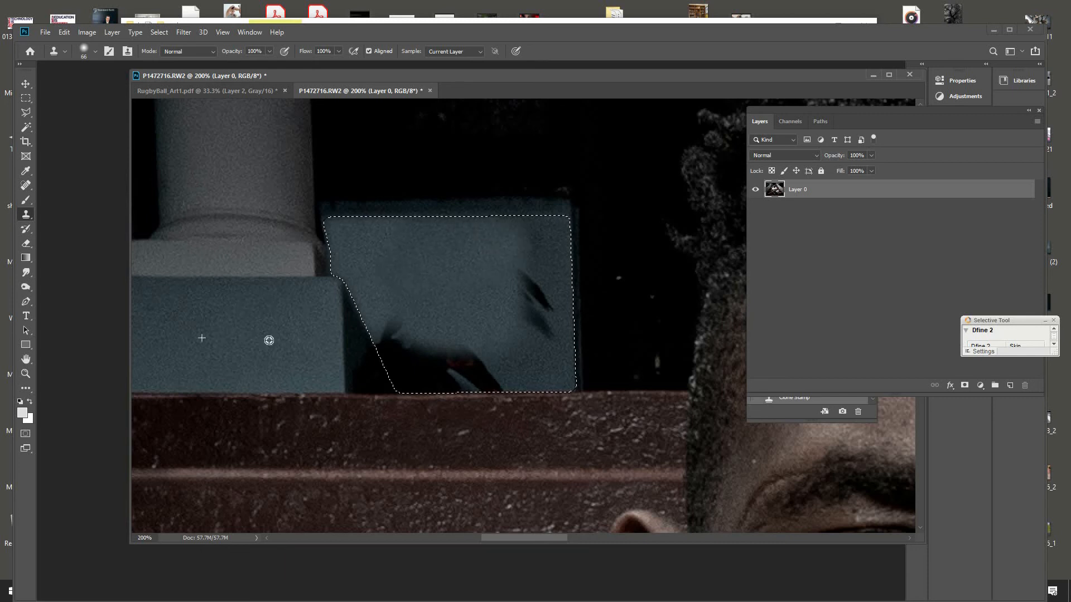
left_click(227, 339, "alt")
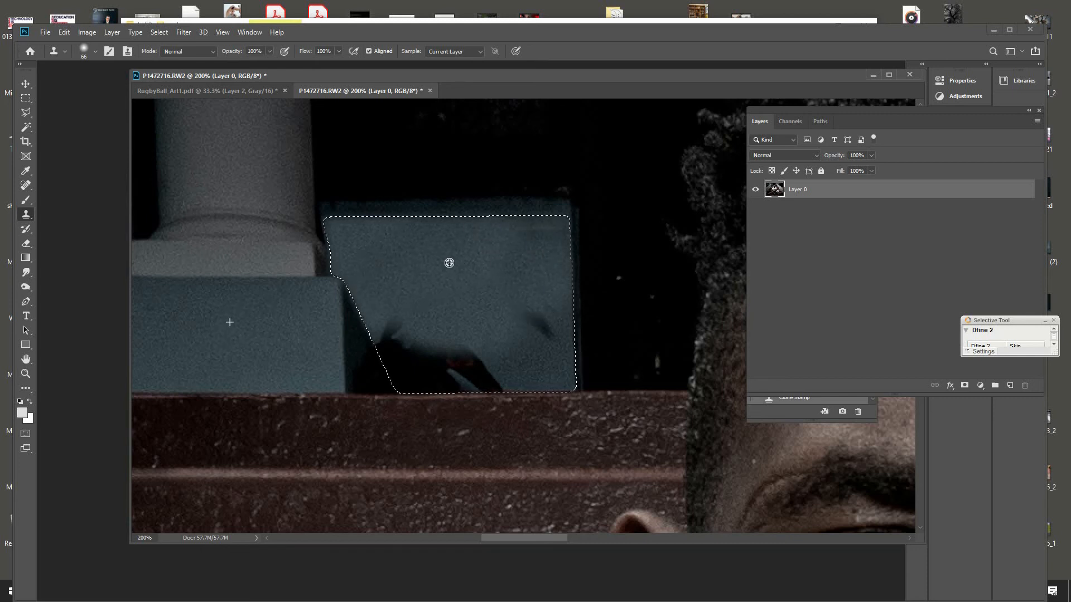
left_click(545, 228)
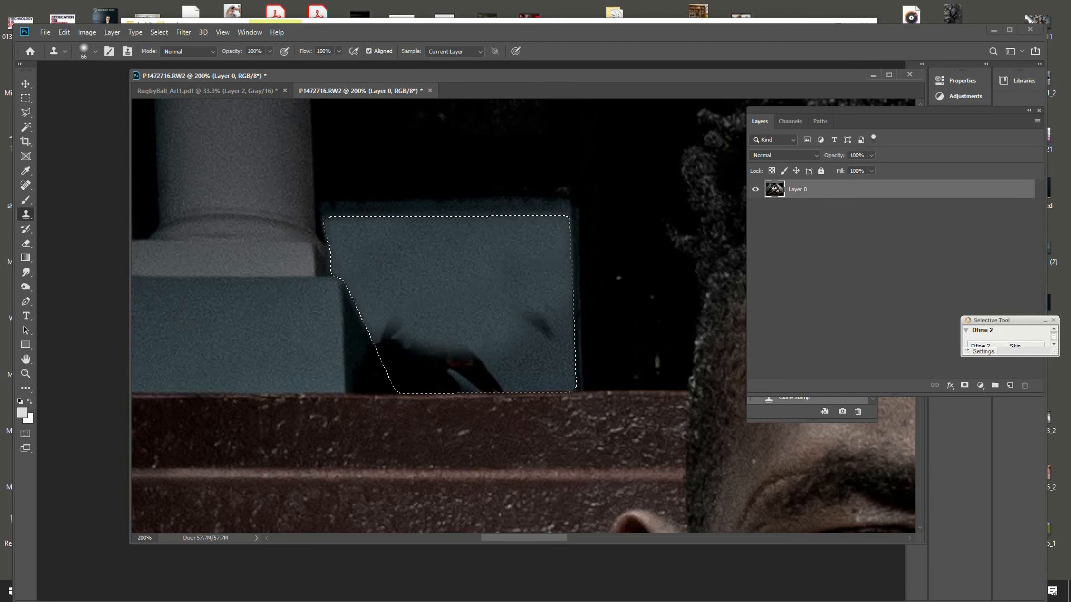
left_click(546, 328)
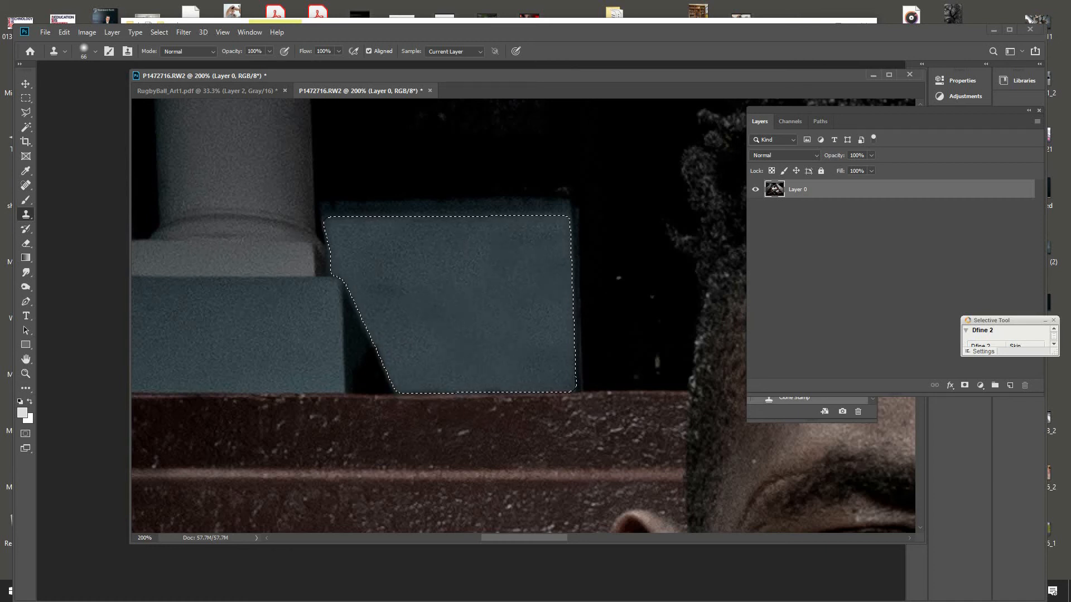
left_click(371, 284)
Darken the cleaned wall panel with a Curves point at input 126, output 98, and deselect.
key("ctrl+m")
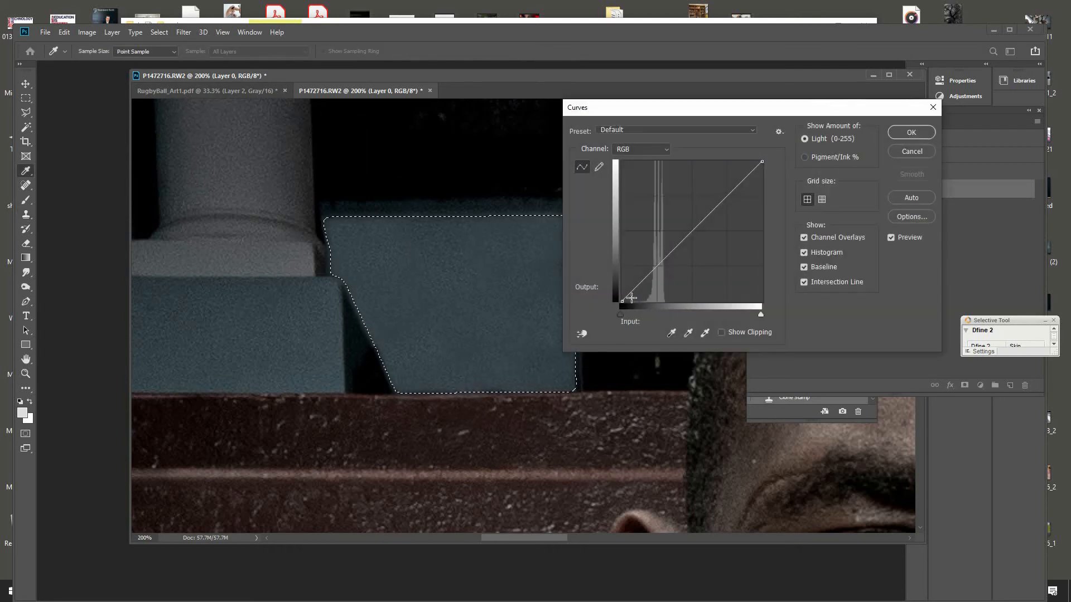
left_click_drag(689, 234, 691, 248)
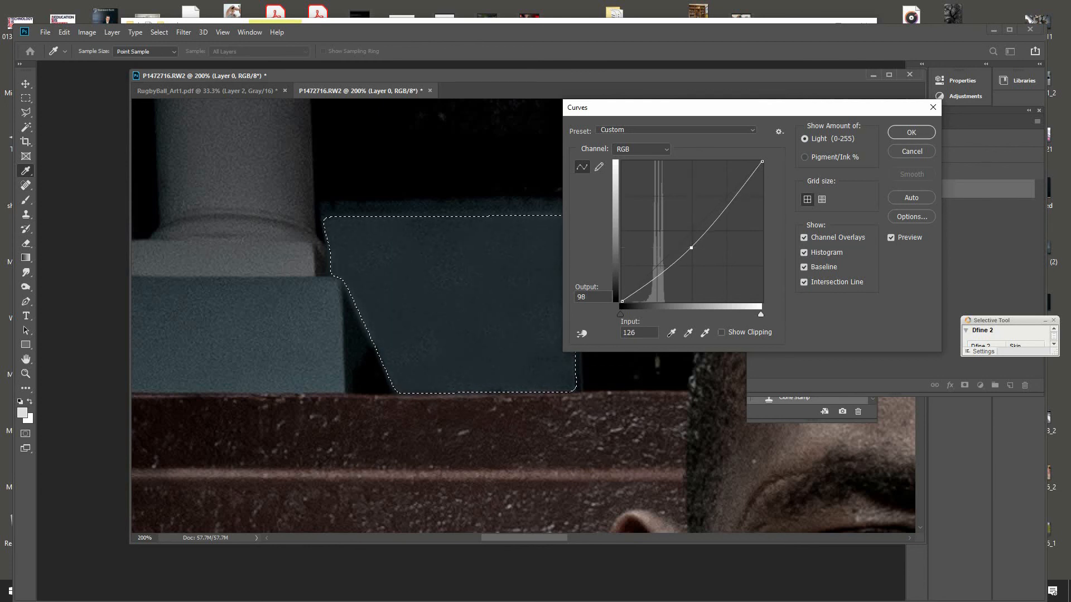
left_click(911, 132)
key("ctrl+d")
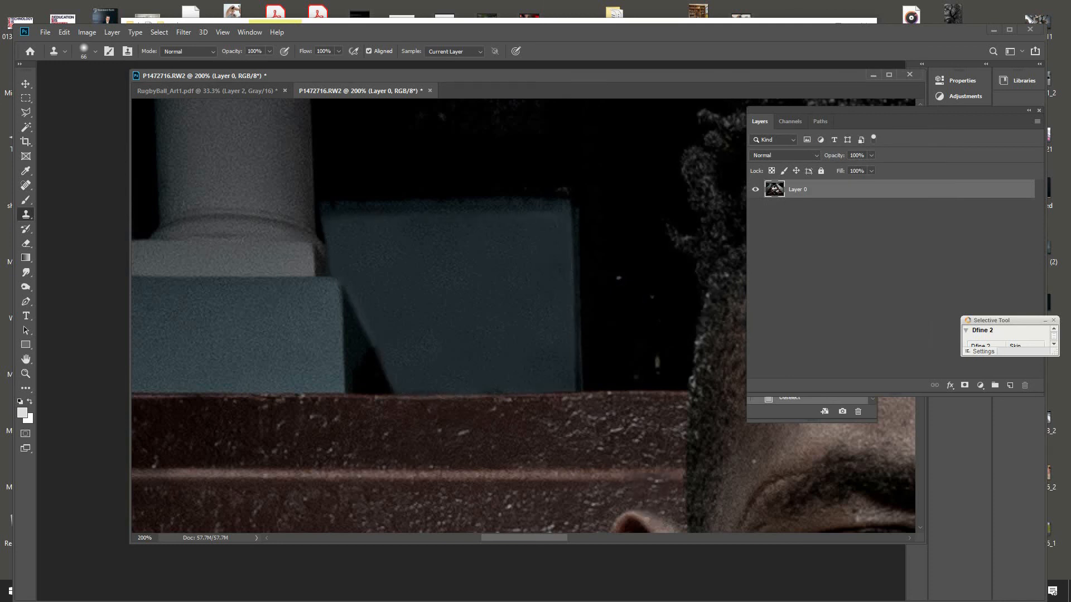
left_click(26, 374)
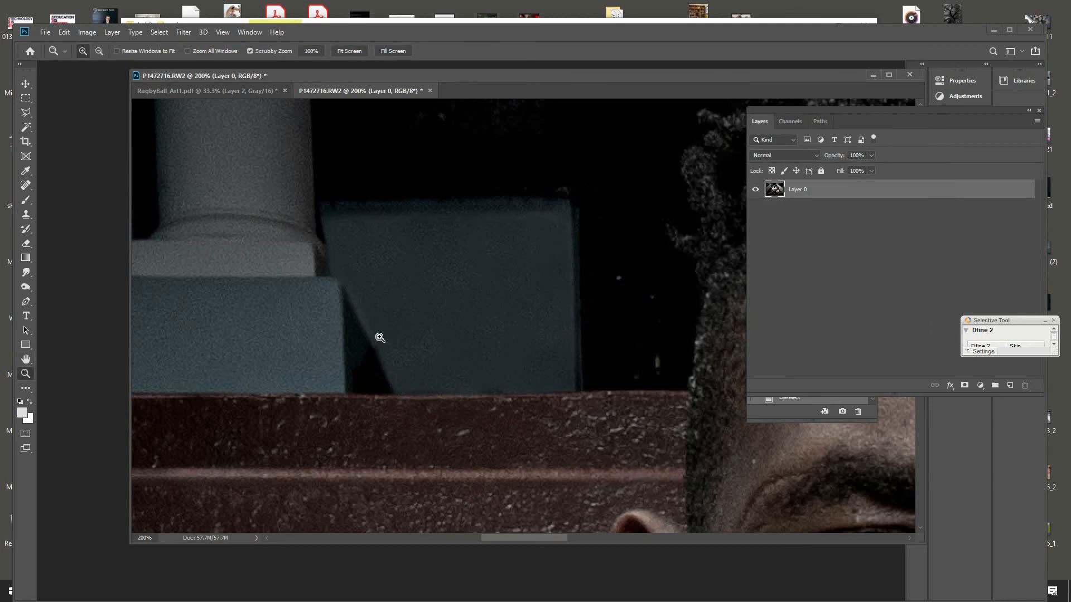
Clone the dark blue wall texture over the black shadow beside the column base using a 20 px Clone Stamp brush.
left_click(394, 308)
left_click_drag(390, 303, 396, 263)
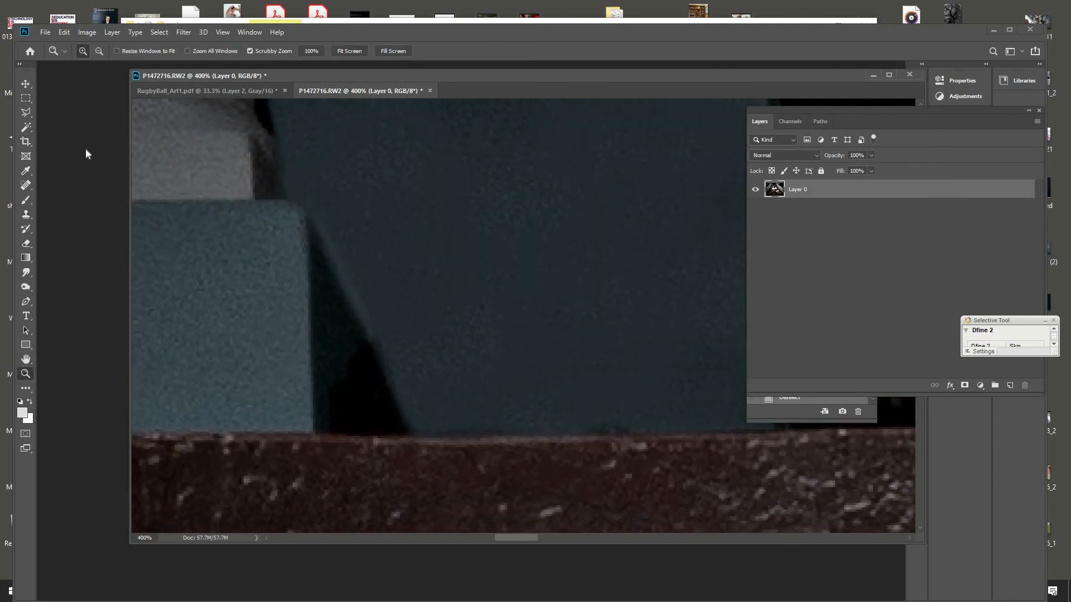
left_click(25, 214)
left_click(95, 51)
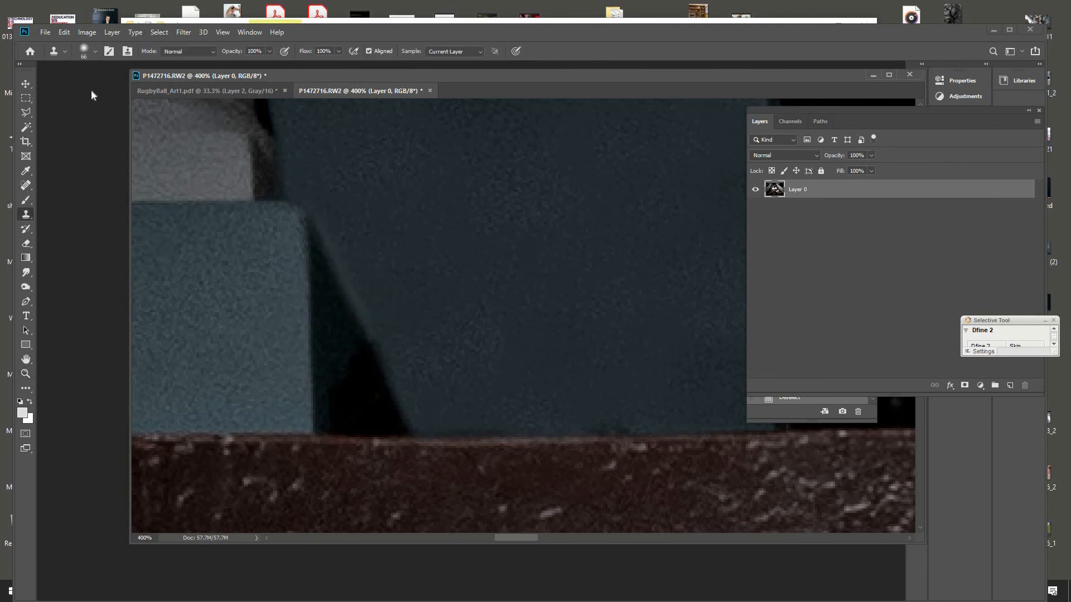
left_click(89, 91)
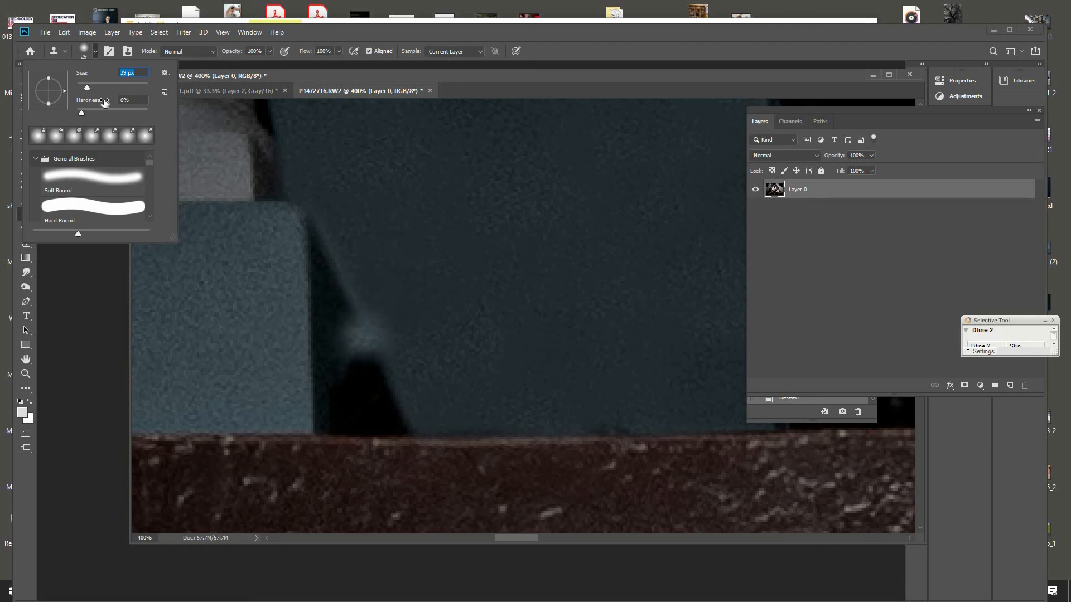
left_click(84, 87)
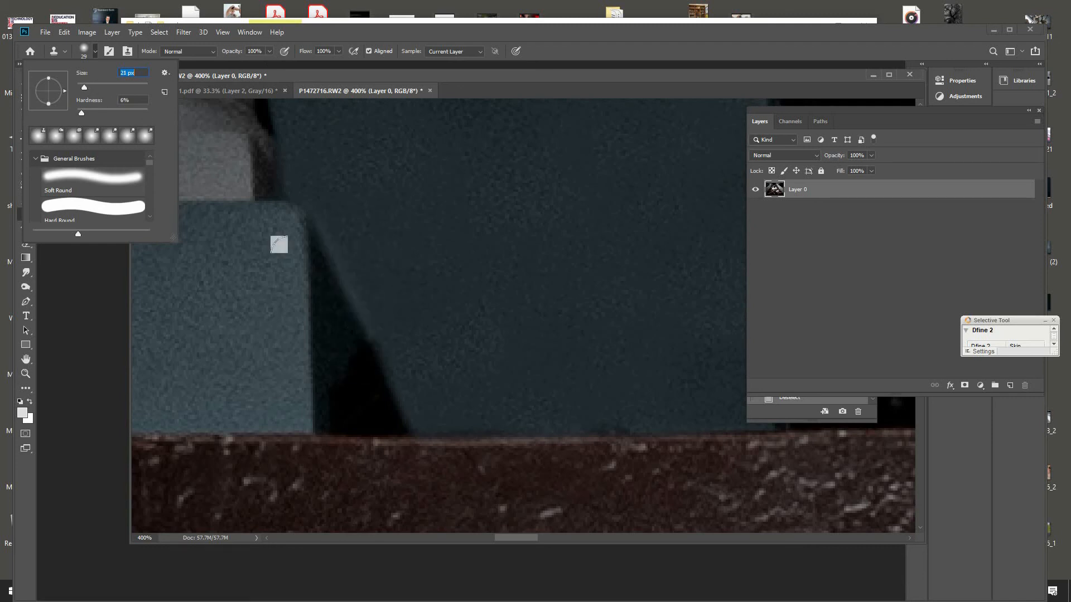
left_click(356, 316, "alt")
left_click(367, 339)
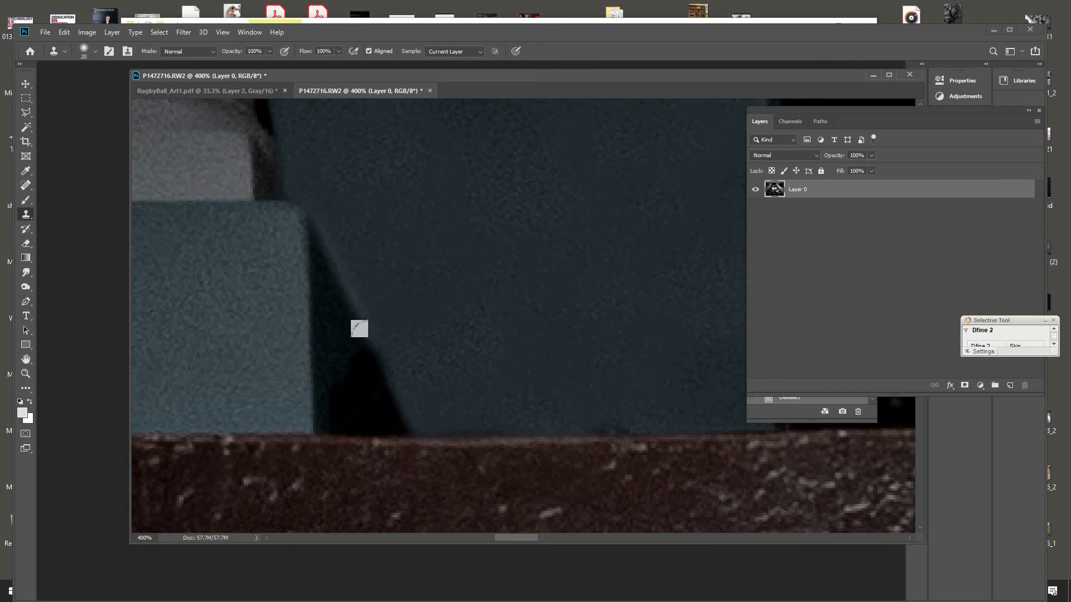
left_click(362, 341)
left_click_drag(352, 342, 332, 384)
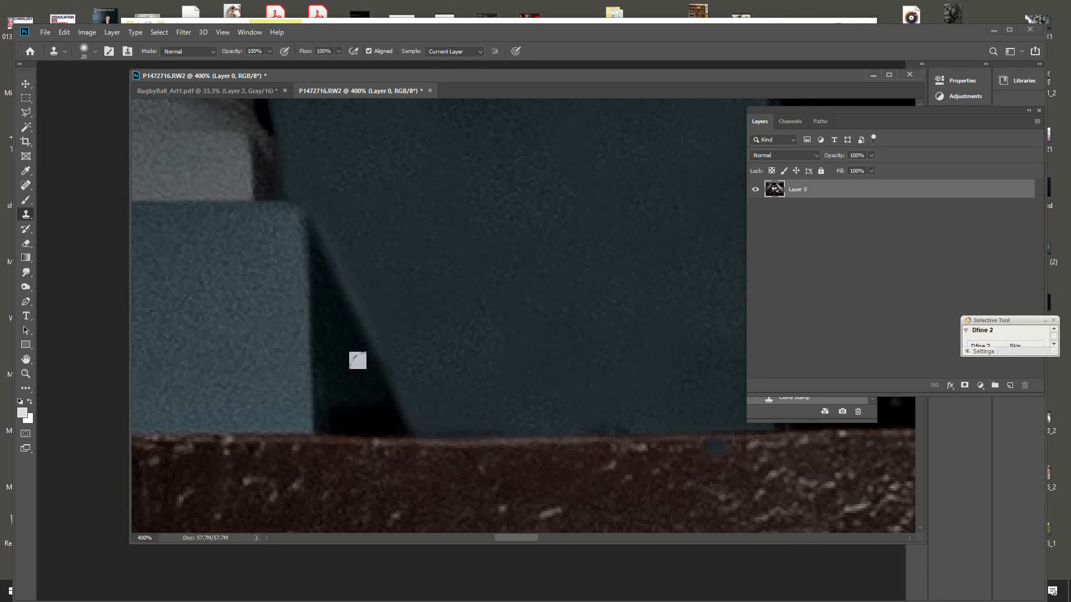
Clone over the remaining black patch at the foot of the shadow above the step, and undo the stray strokes.
left_click(340, 364, "alt")
left_click(360, 410)
left_click(361, 370, "alt")
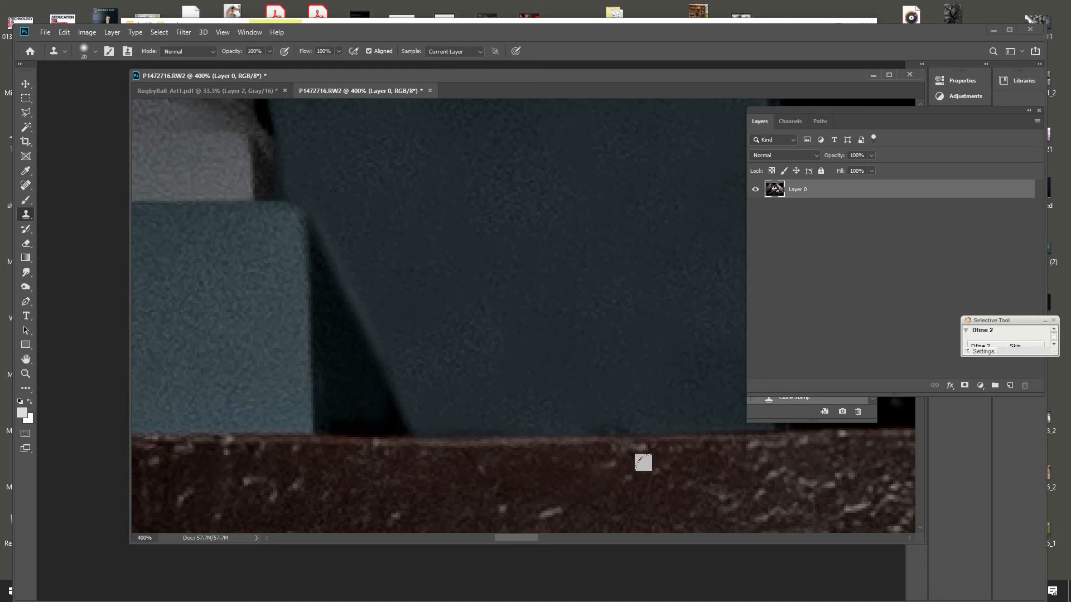
left_click(360, 449)
key("ctrl+z")
key("ctrl+z")
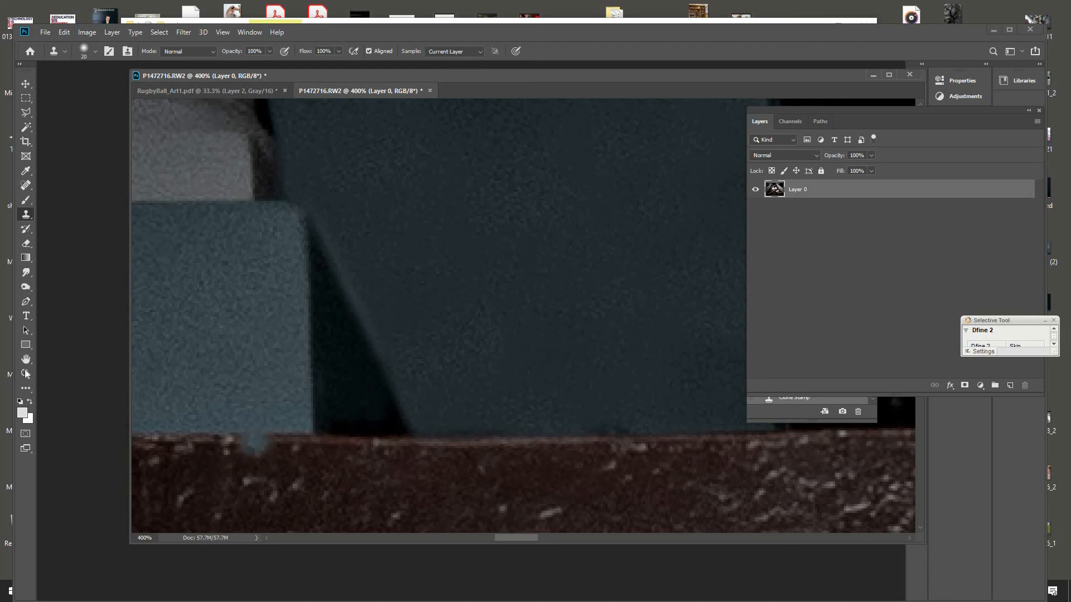
Remove both hanging lamps in the dark doorway by cloning nearby black over them with a 99 px Clone Stamp brush.
left_click(25, 374)
mouse_move(354, 302)
left_mouse_down()
mouse_move(373, 307)
mouse_move(407, 266)
mouse_move(346, 196)
mouse_move(285, 217)
mouse_move(234, 301)
left_mouse_up()
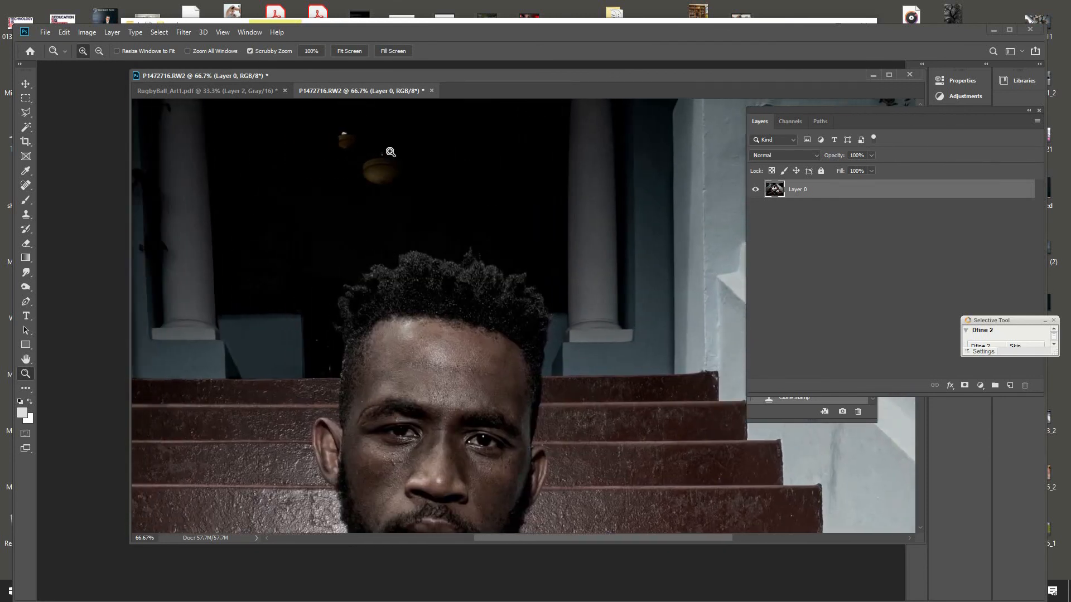
left_click(390, 151)
left_click_drag(392, 240, 443, 266)
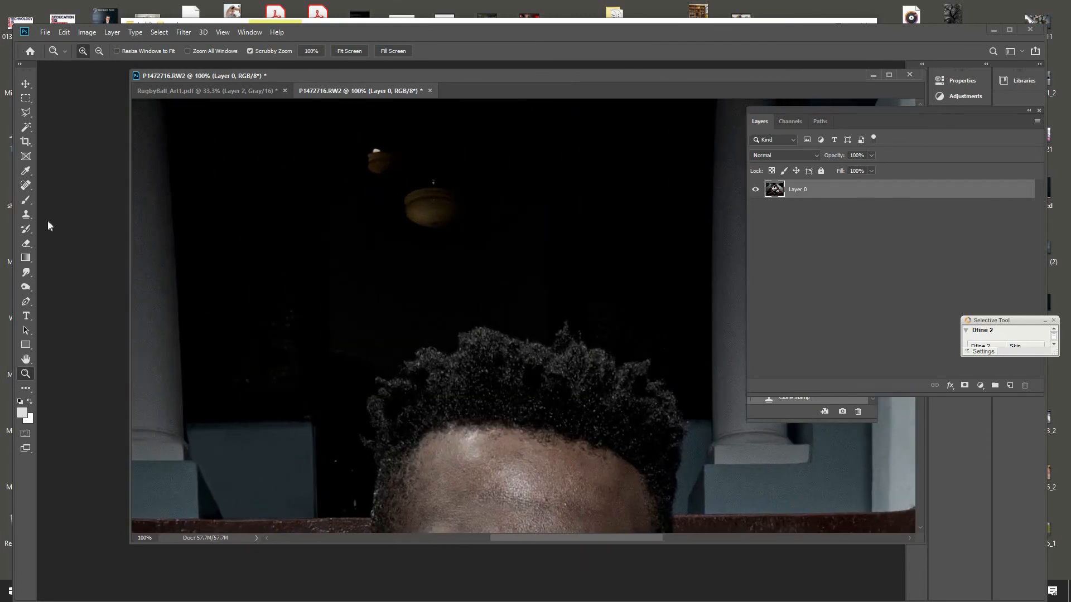
left_click(26, 216)
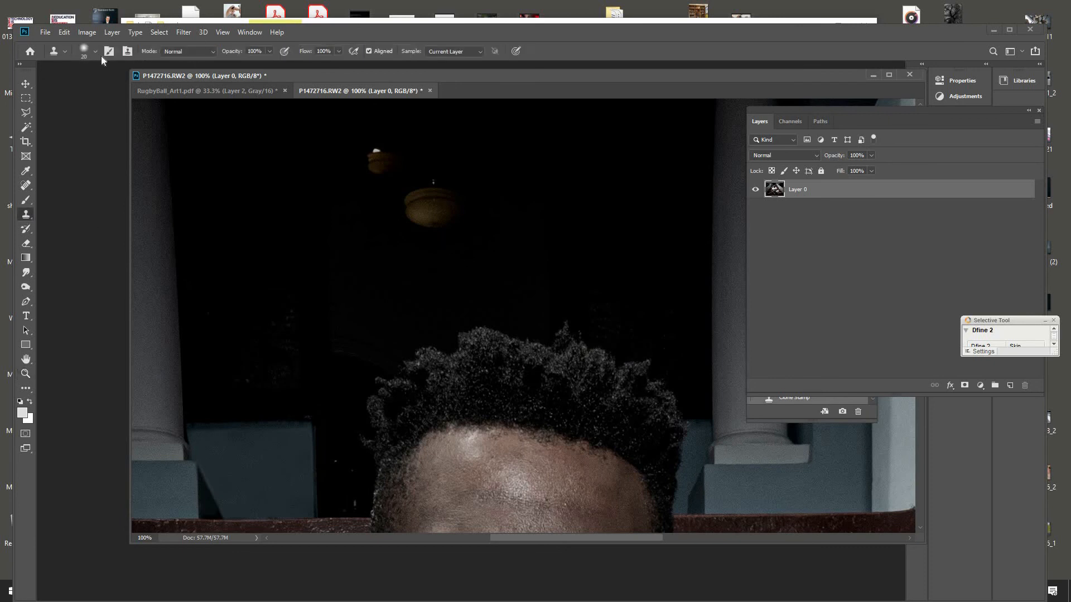
left_click(95, 51)
type("99")
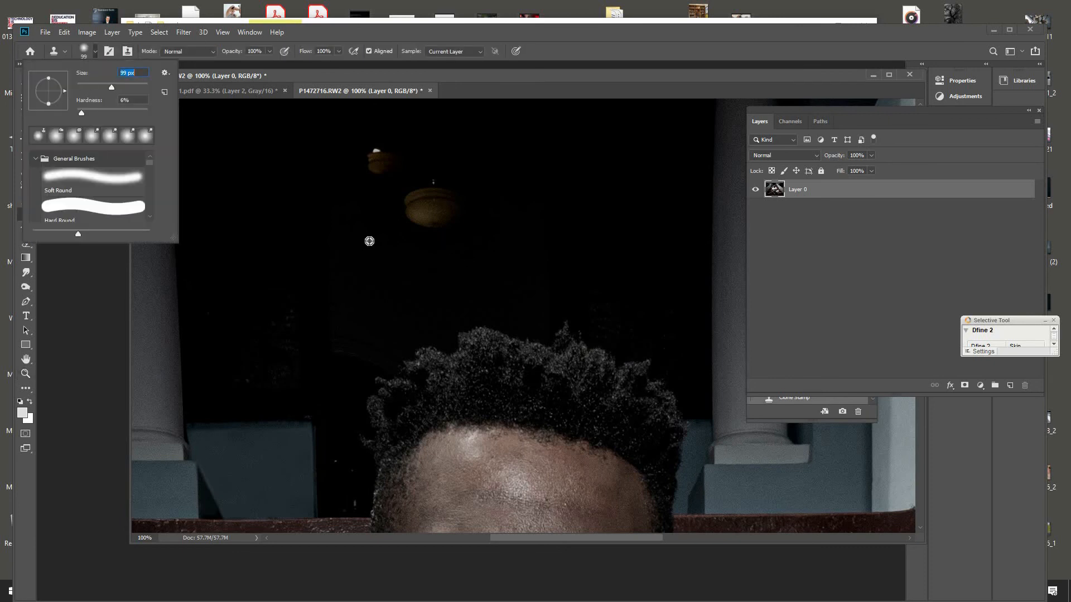
left_click(389, 241, "alt")
mouse_move(403, 202)
left_mouse_down()
mouse_move(454, 181)
mouse_move(421, 176)
mouse_move(459, 168)
left_mouse_up()
left_click(483, 172, "alt")
left_click(376, 161)
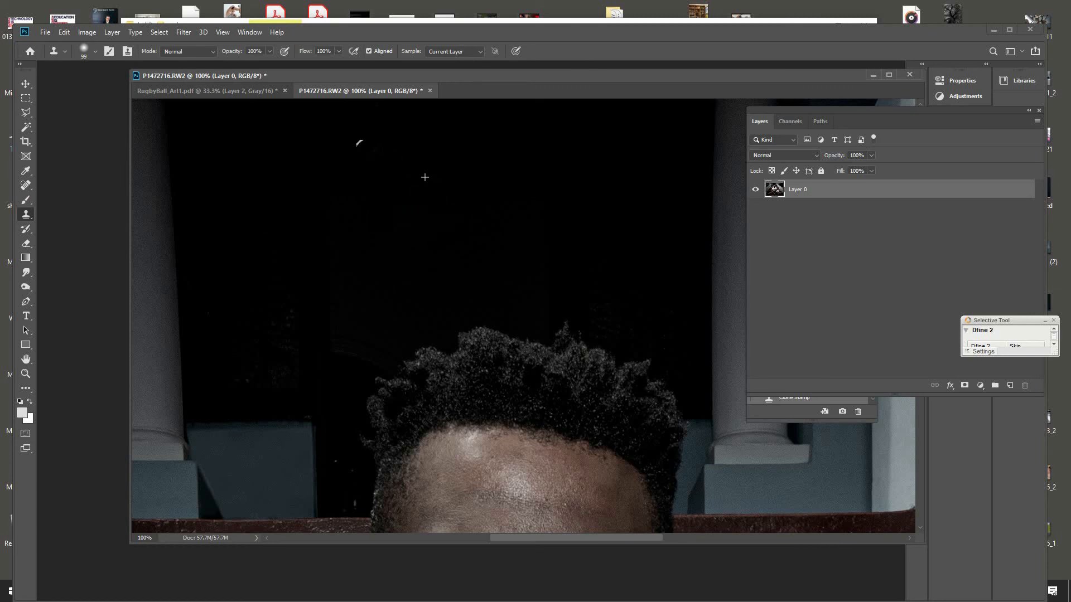
Clone clean stone over the lower end of the leafy branch hanging across the stair balustrade, using an 81 px brush.
left_click_drag(590, 287, 294, 232)
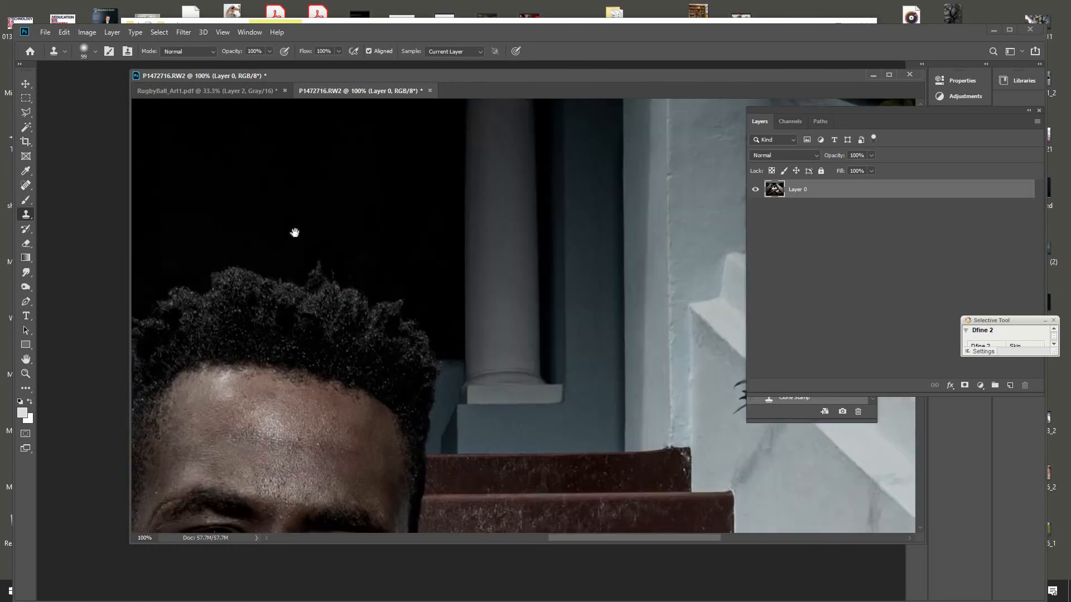
left_click_drag(524, 278, 275, 246)
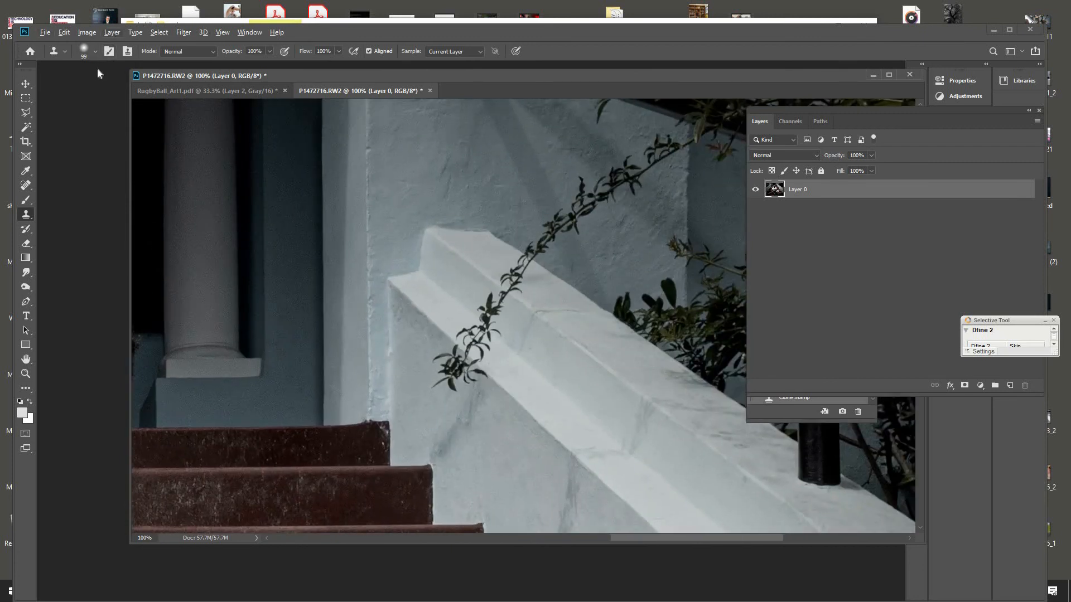
left_click(95, 50)
left_click_drag(108, 88, 106, 88)
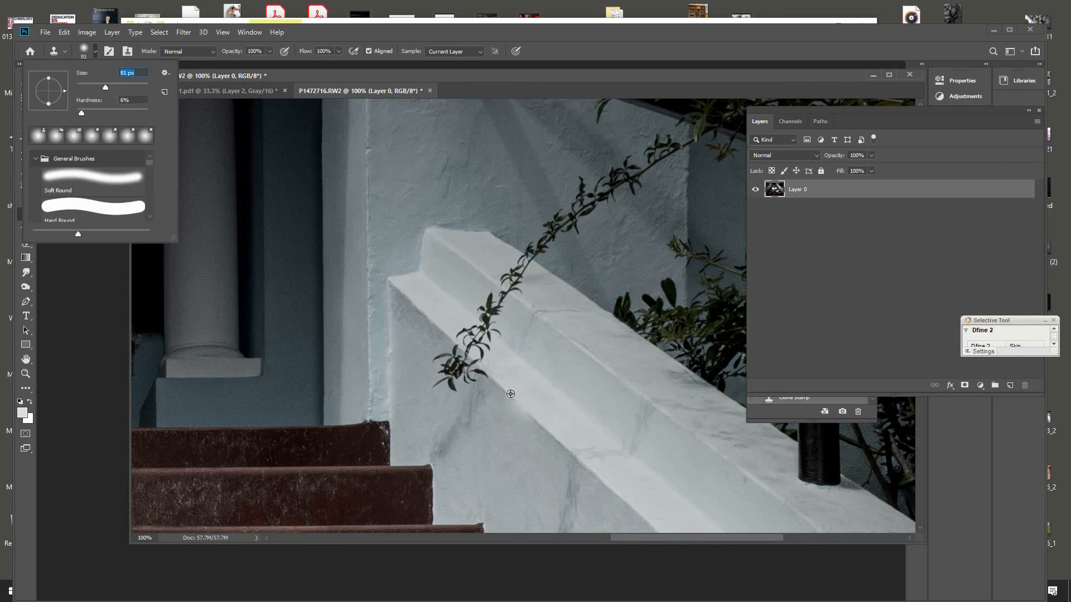
left_click(509, 394, "alt")
left_click(482, 371)
mouse_move(484, 374)
left_mouse_down()
mouse_move(465, 387)
mouse_move(452, 380)
left_mouse_up()
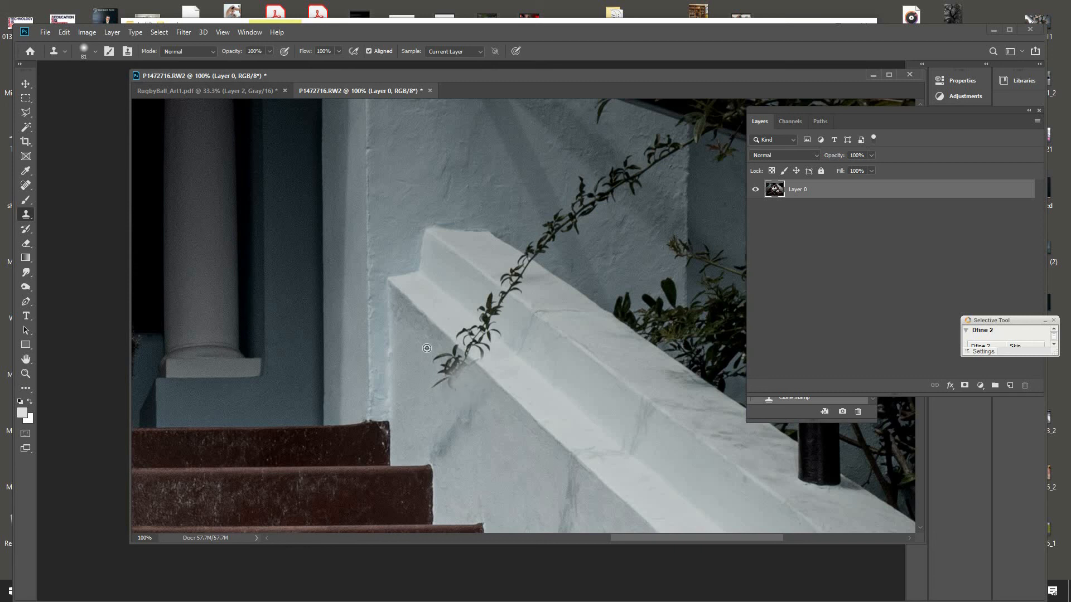
left_click_drag(441, 330, 436, 380)
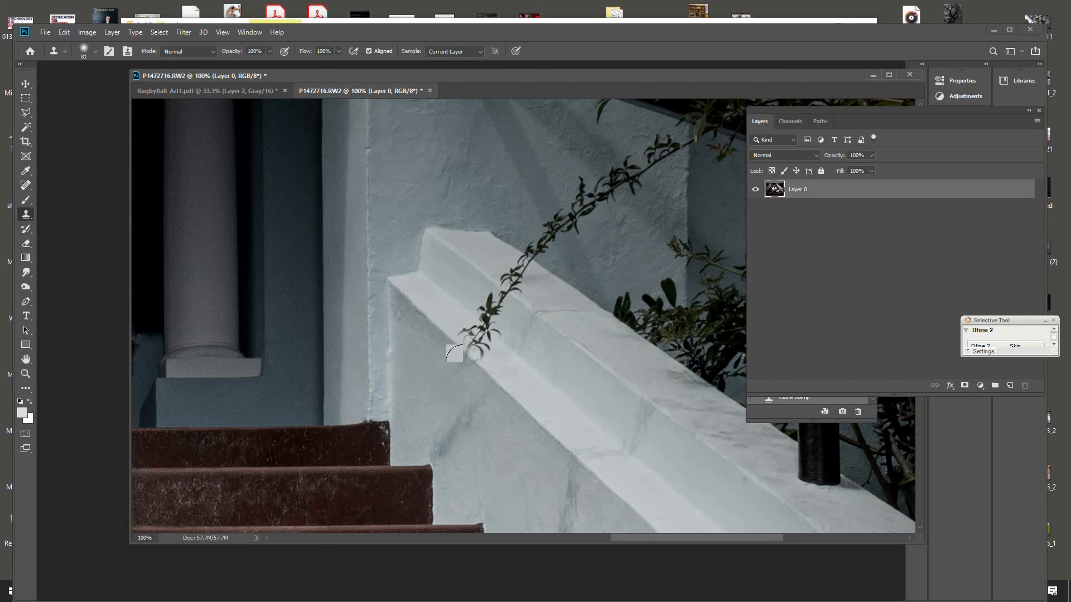
left_click(482, 323)
mouse_move(469, 323)
left_mouse_down()
mouse_move(510, 349)
mouse_move(485, 324)
mouse_move(489, 296)
left_mouse_up()
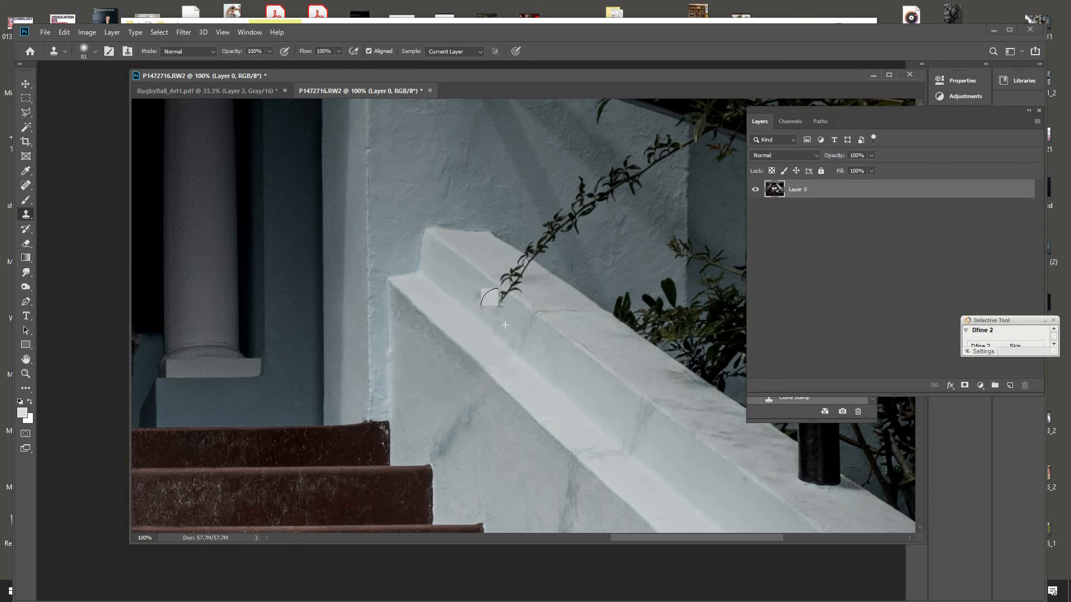
Clone clean balustrade surface over the branch section crossing the upper ledge, up to the ledge's back edge.
left_click(471, 265, "alt")
left_click(503, 288)
left_click_drag(483, 288, 517, 273)
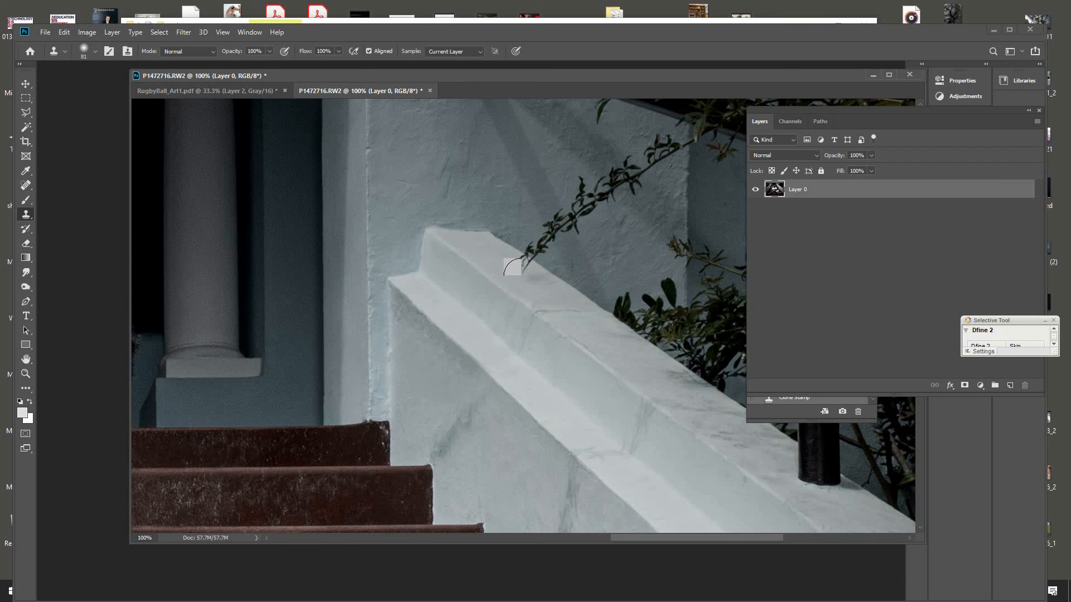
left_click(531, 256)
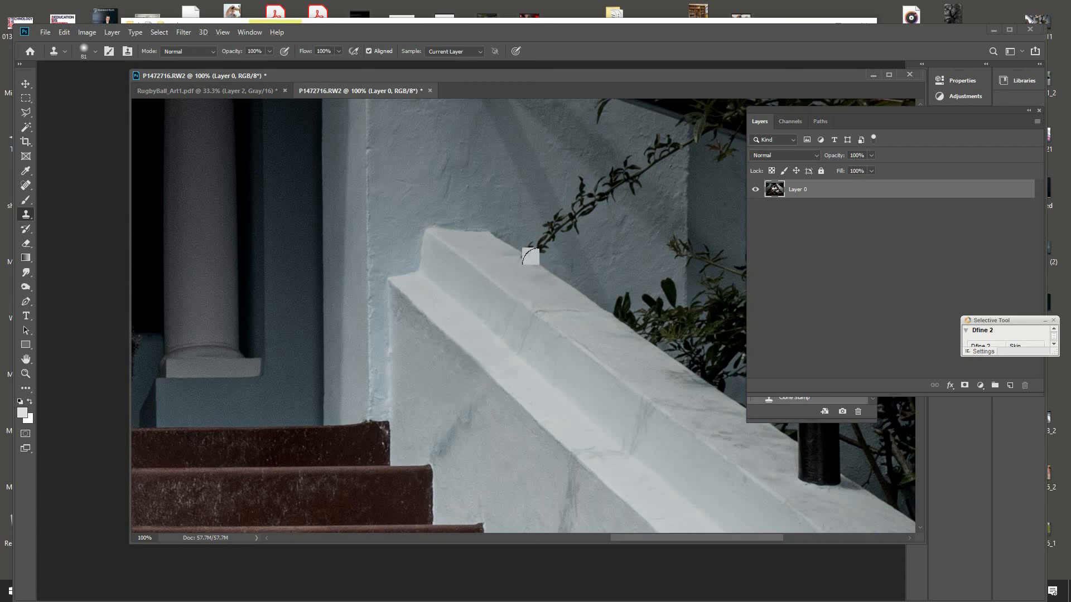
left_click(534, 265)
left_click(557, 278, "alt")
left_click(537, 264)
Clone pale blue wall texture over the branch hanging in front of the wall above the balustrade.
left_click_drag(532, 359, 454, 371)
left_click(419, 300, "alt")
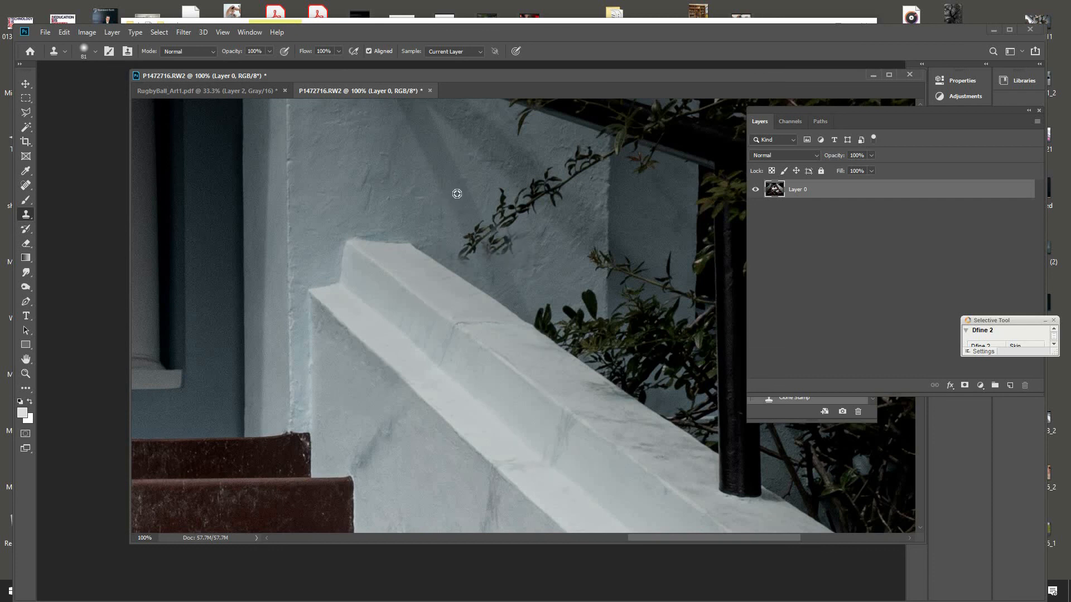
left_click(482, 236)
left_click(484, 242)
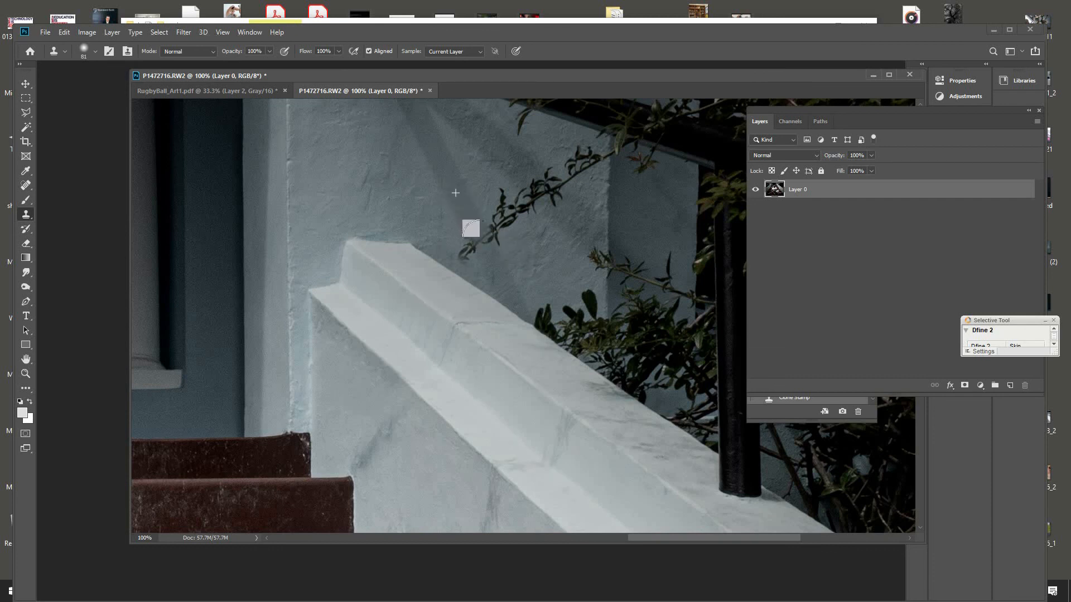
left_click(461, 235)
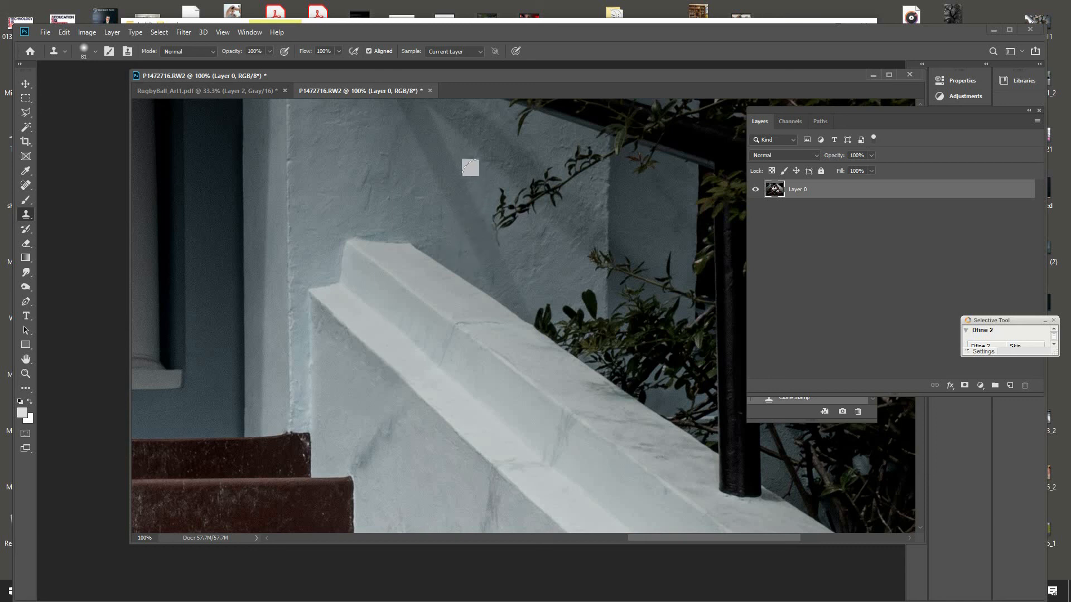
left_click(529, 247, "alt")
mouse_move(511, 230)
left_mouse_down()
mouse_move(507, 213)
mouse_move(523, 220)
mouse_move(505, 203)
mouse_move(531, 172)
mouse_move(545, 182)
mouse_move(529, 165)
left_mouse_up()
left_click(503, 166, "alt")
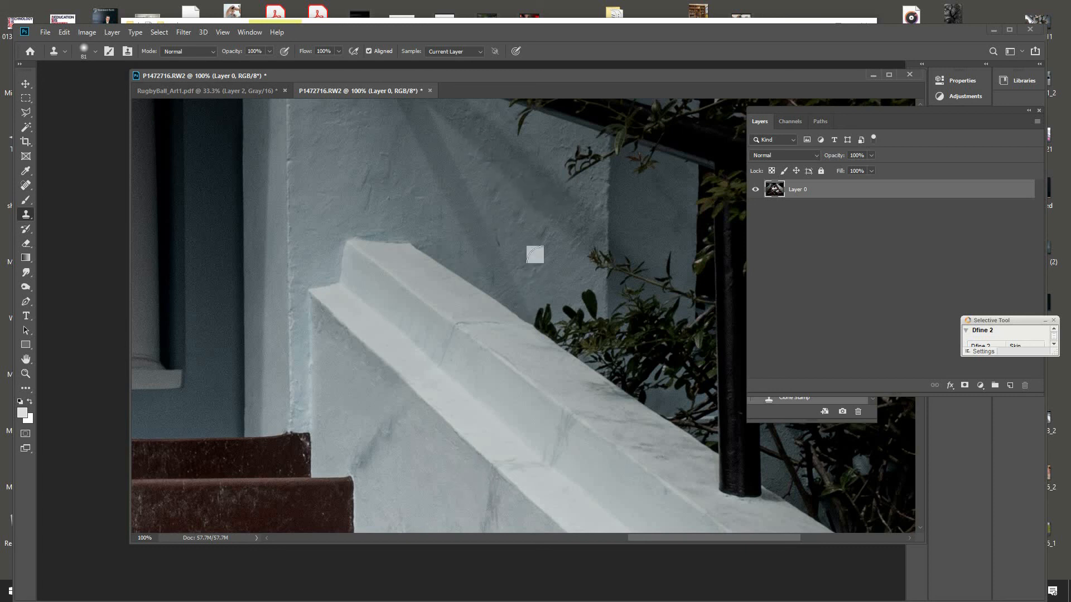
Extend the canvas by a relative 0.5 inches in width and height to frame the whole photo with a border.
left_click(25, 373)
left_click(284, 410, "alt")
left_click(272, 326, "alt")
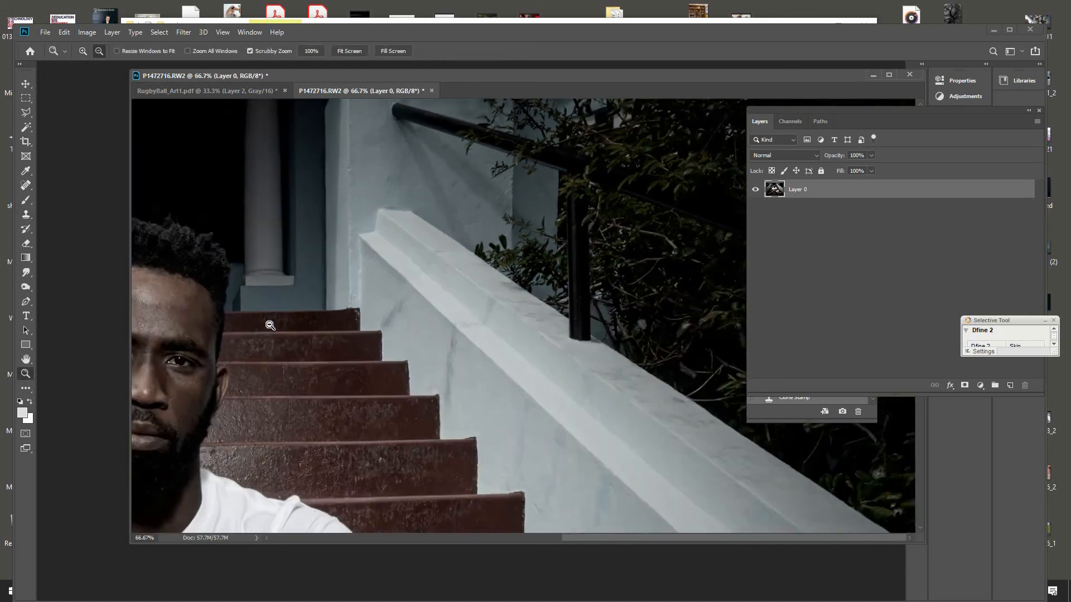
left_click(337, 352, "alt")
left_click(385, 341, "alt")
left_click(480, 317, "alt")
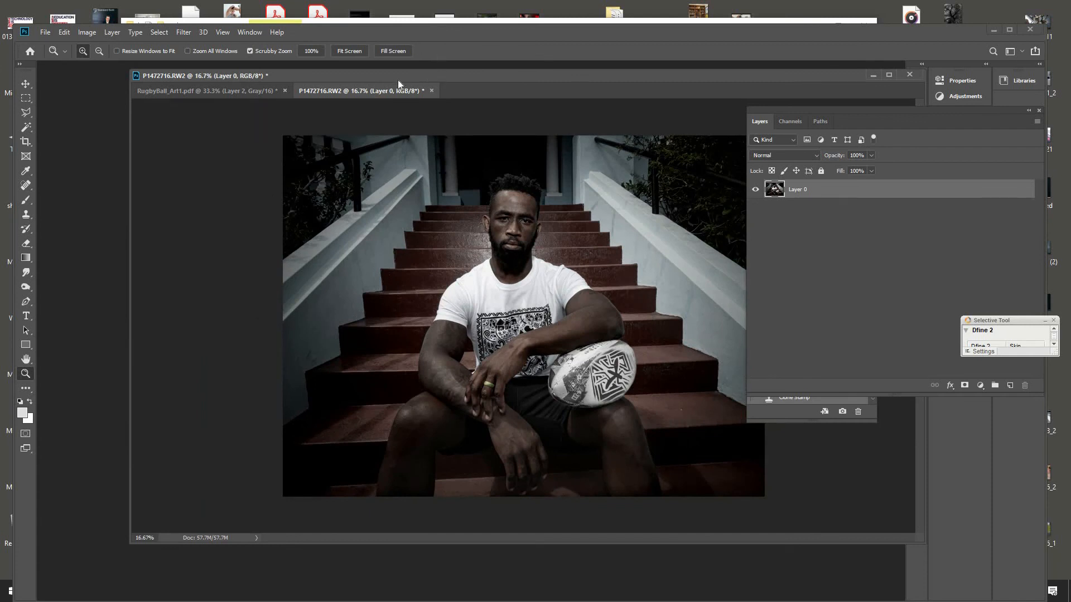
left_click_drag(398, 82, 335, 87)
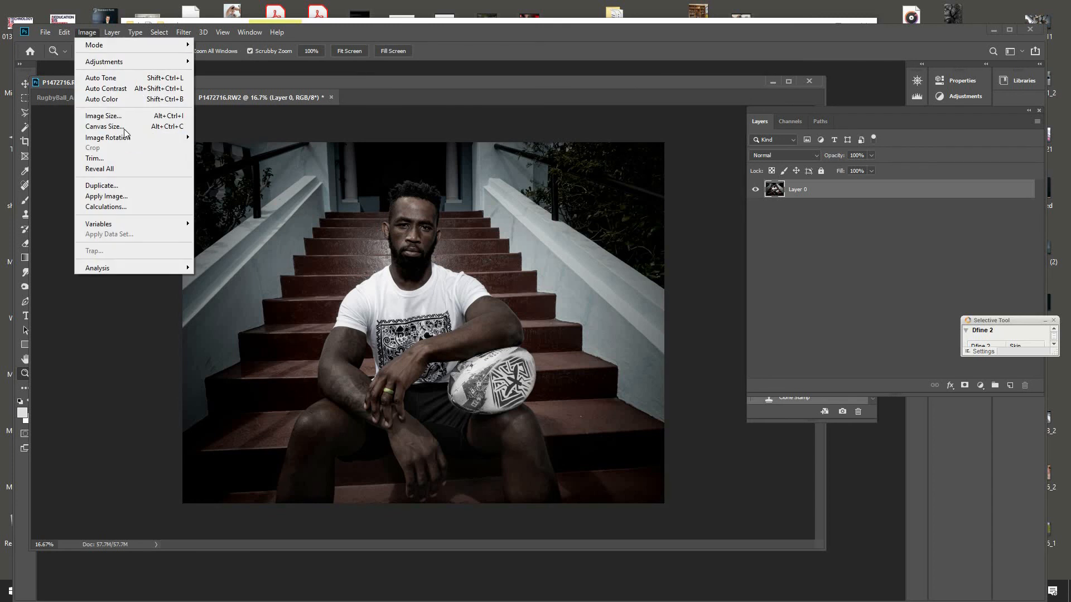
left_click(122, 127)
type(".5")
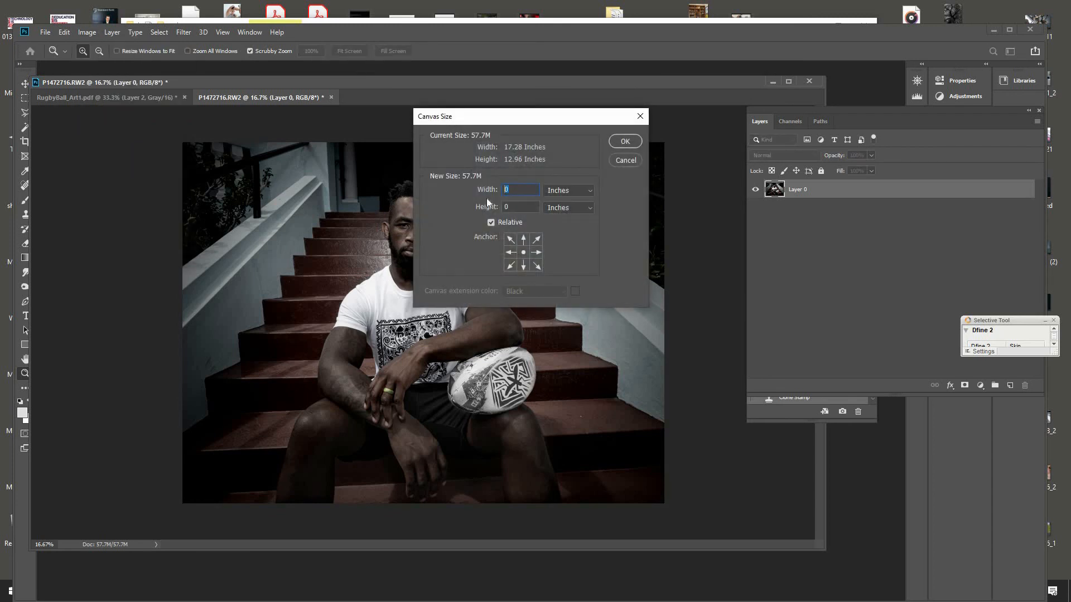
key("Return")
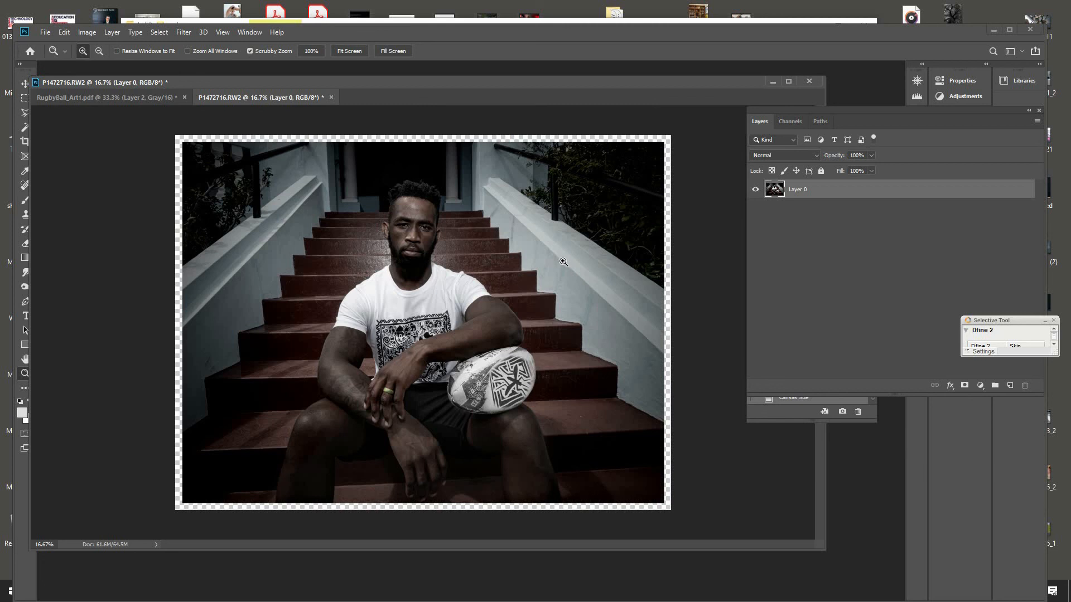
Compare the edited portrait with the original by switching between the opening snapshot and the Canvas Size state in the document history.
left_click(250, 33)
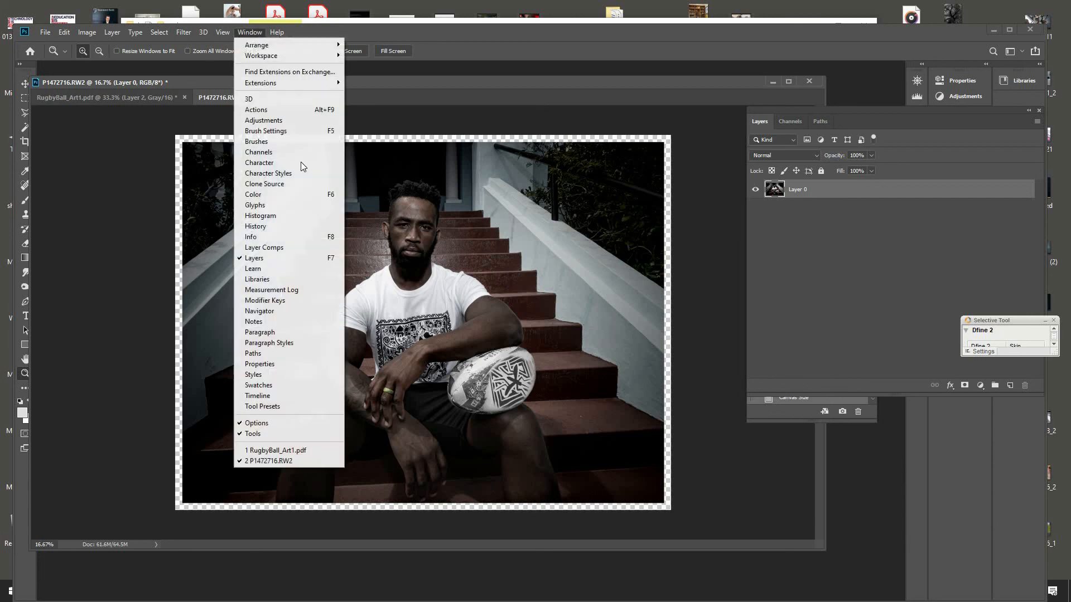
left_click(274, 226)
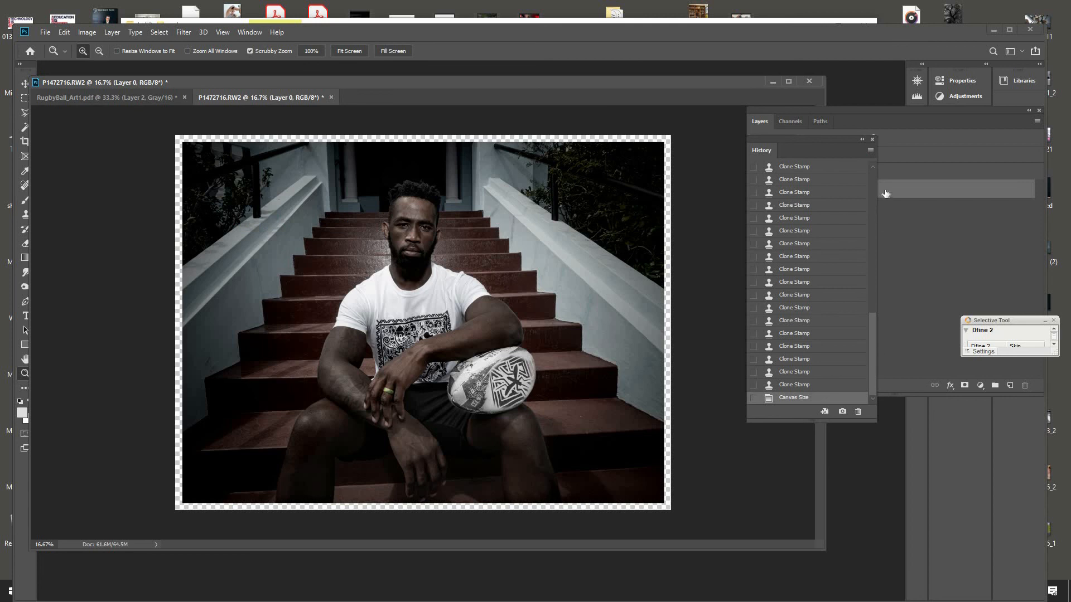
scroll(804, 177, "up", 10)
left_click(807, 173)
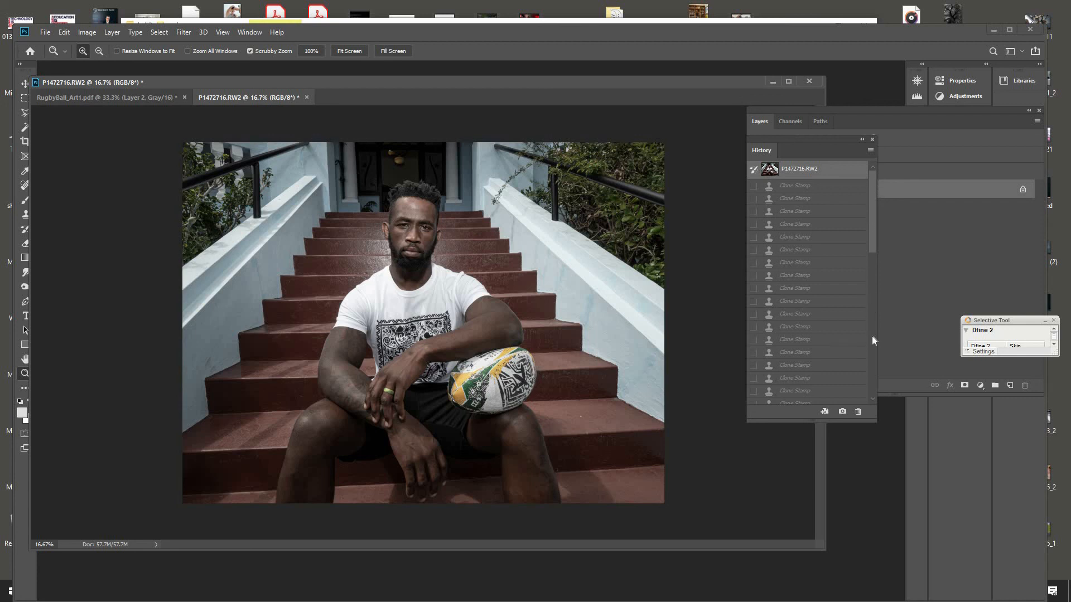
scroll(850, 364, "down", 10)
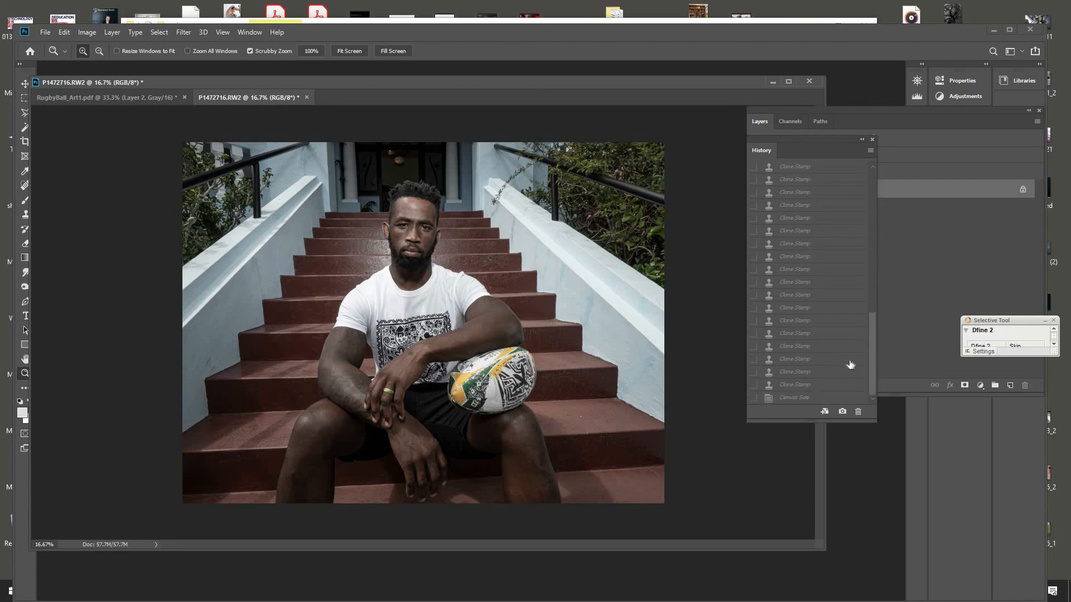
left_click(815, 402)
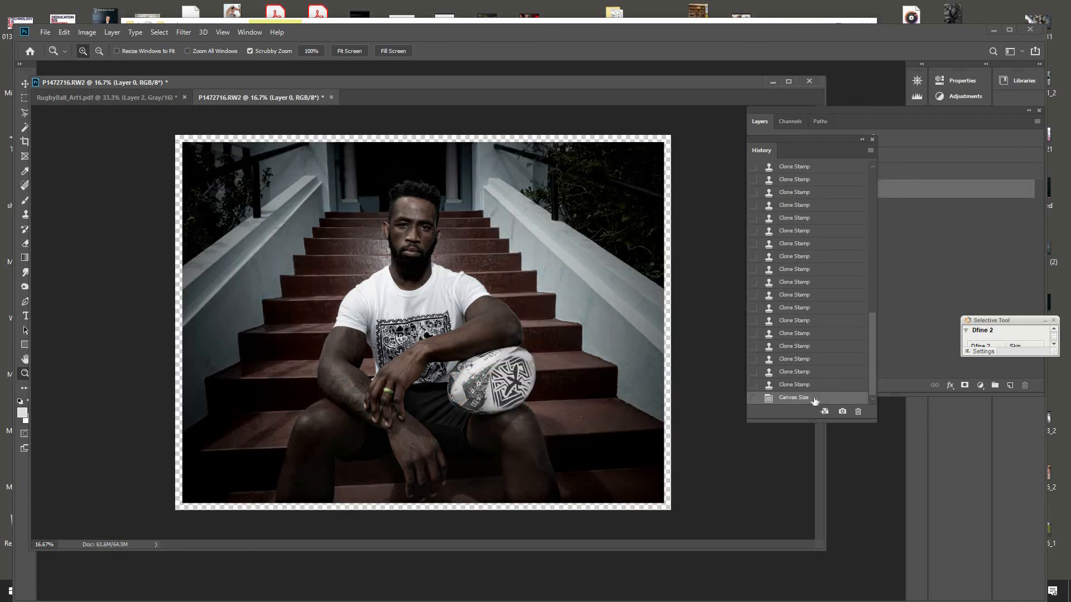
left_click_drag(871, 360, 799, 156)
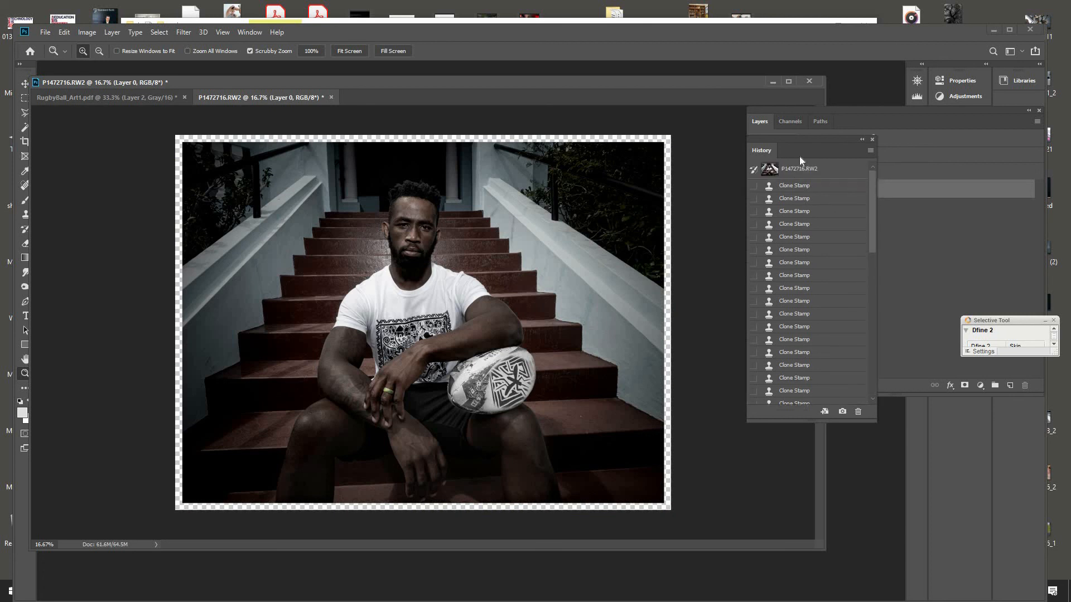
left_click(798, 171)
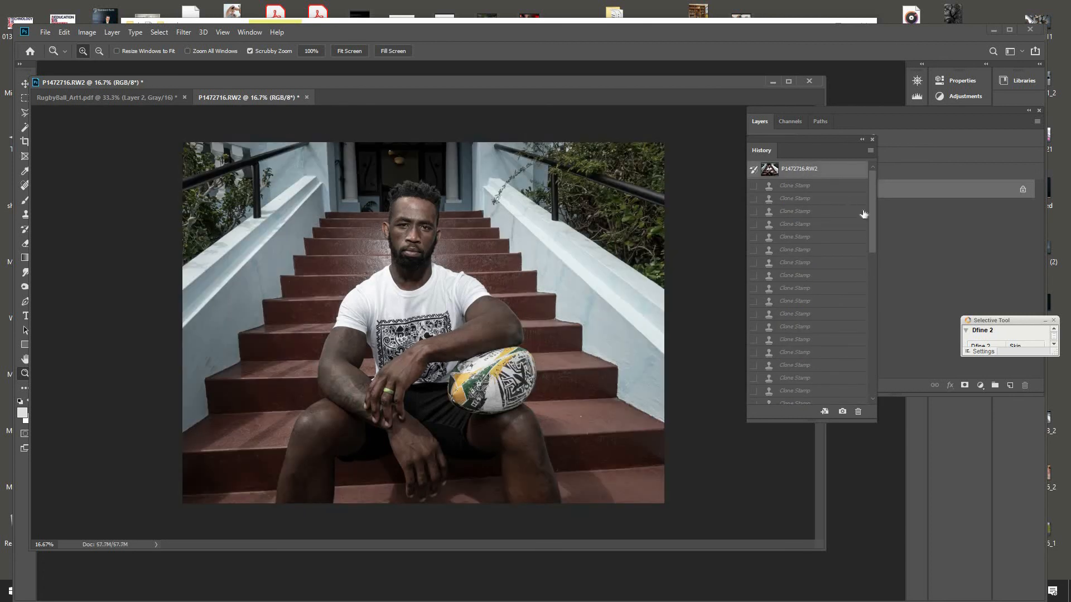